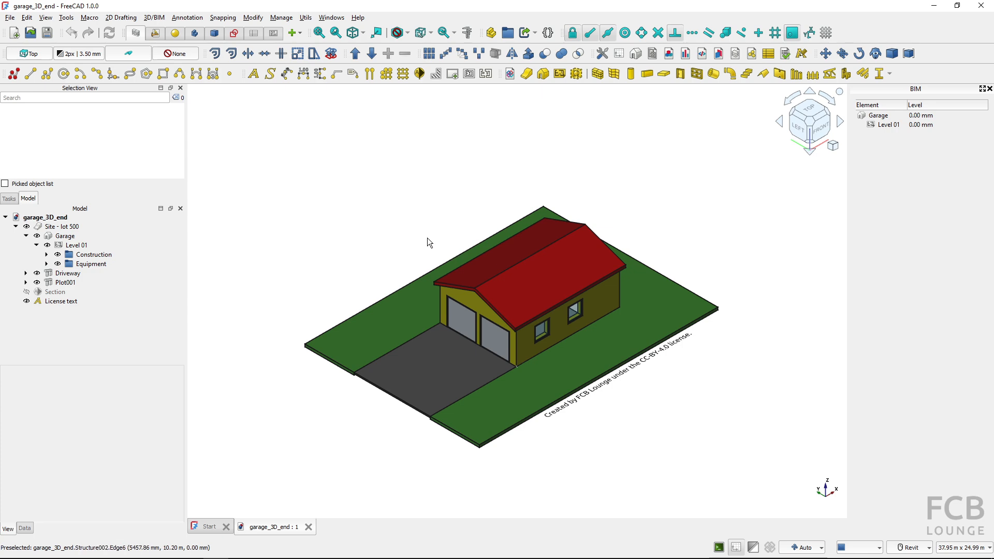
Switch to the browser to view the Garage model in FreeCAD BIM shop page, and return to FreeCAD
key(alt+Tab)
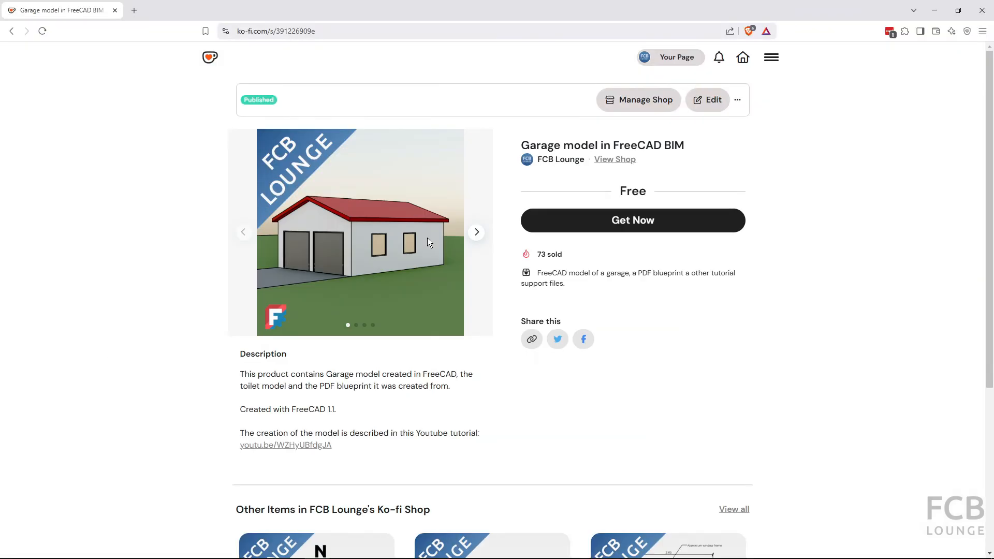
click(613, 223)
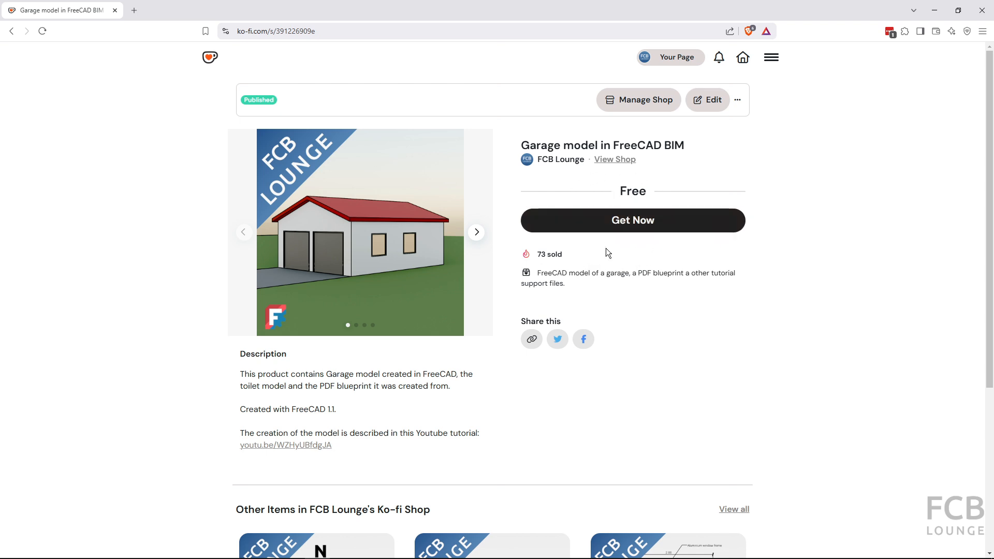
key(alt+Tab)
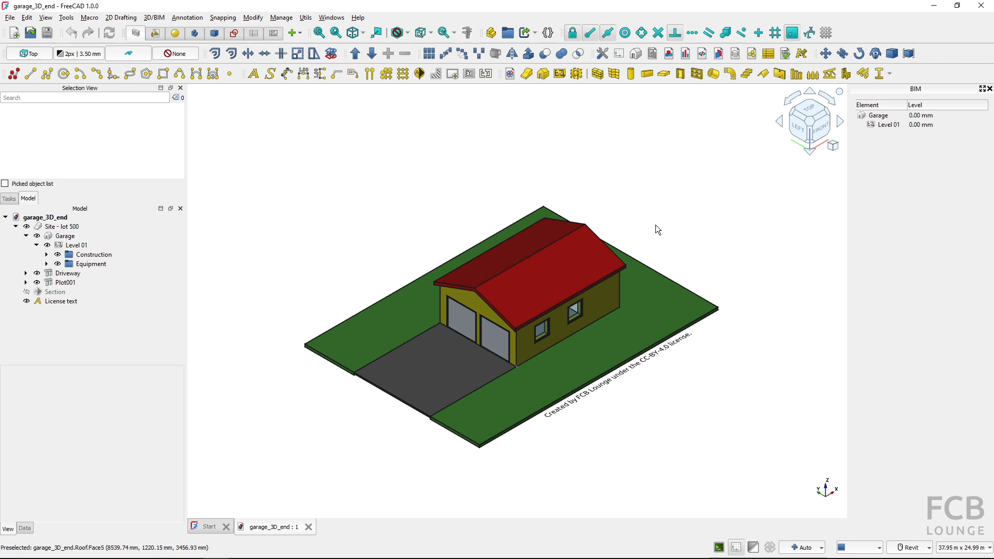
Draw a straight wall behind the garage and expand it in the model tree to inspect its WallTrace base
click(597, 76)
click(609, 164)
click(728, 254)
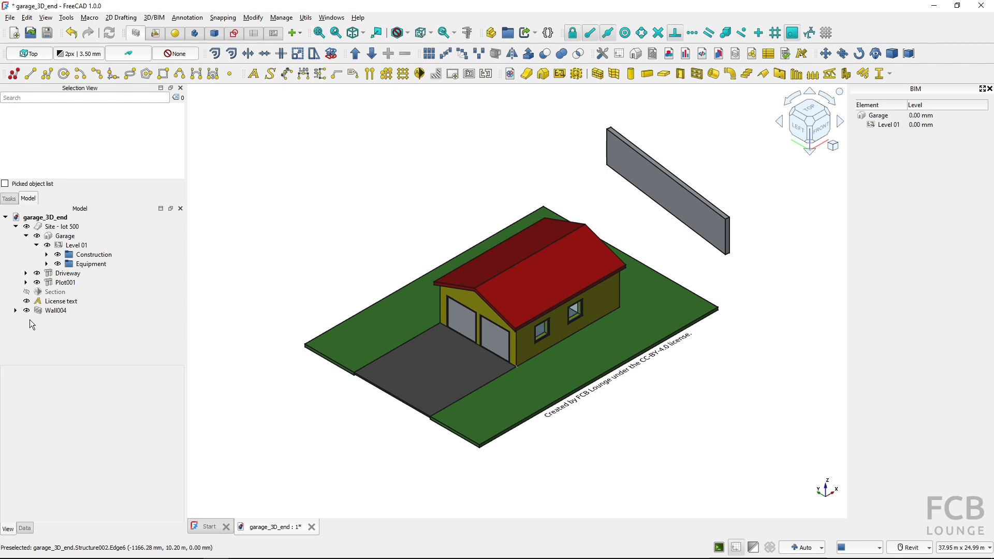
click(15, 310)
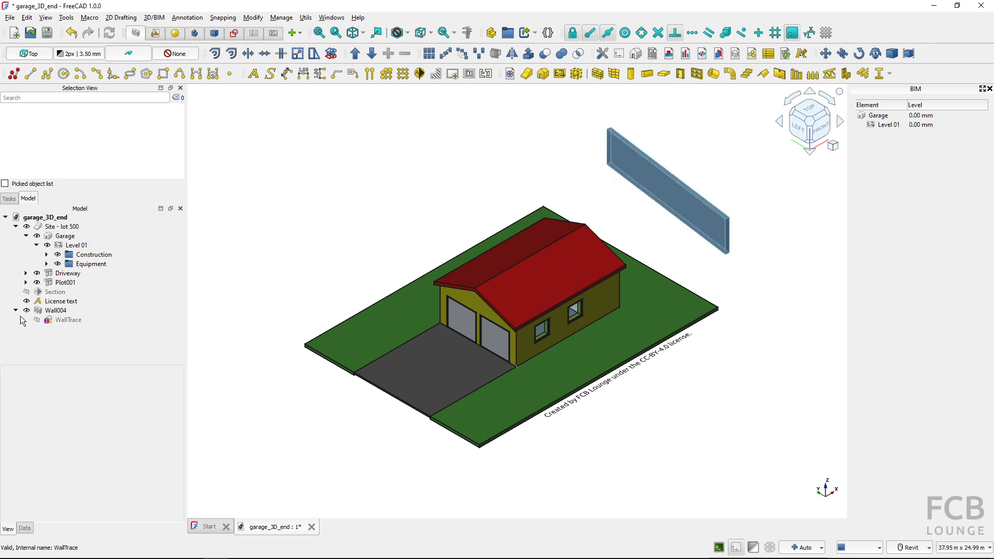
click(68, 324)
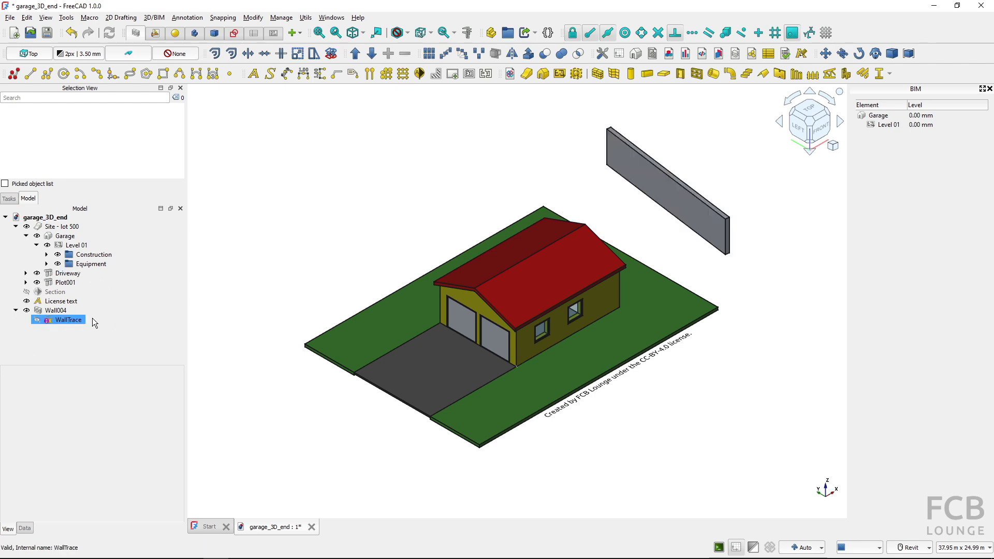
click(109, 309)
click(75, 322)
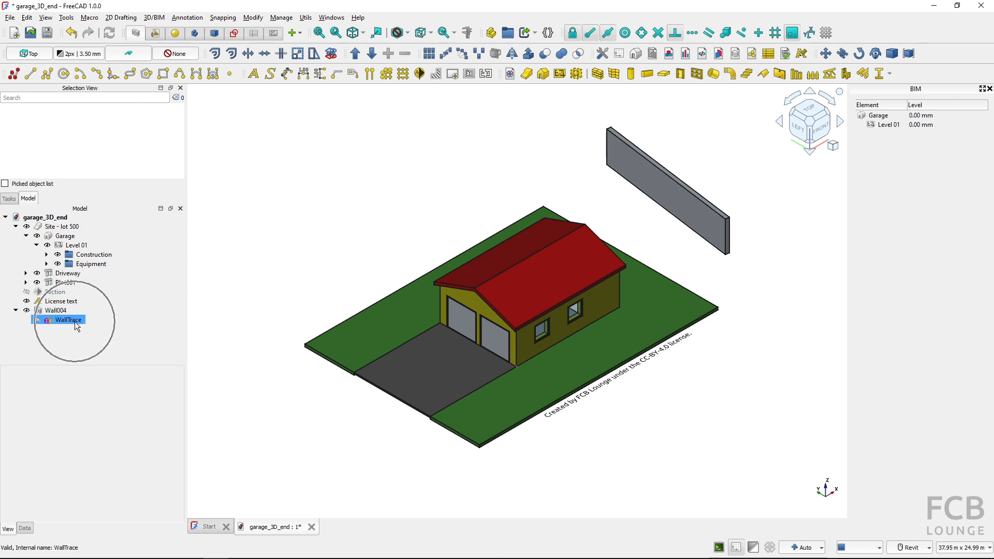
Delete the newly drawn wall together with its leftover WallTrace base
click(67, 312)
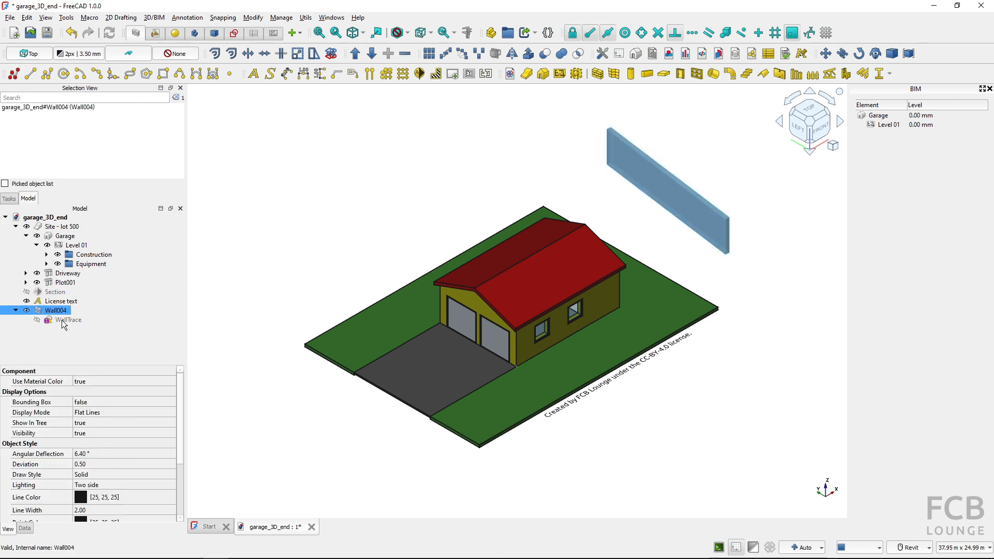
key(Delete)
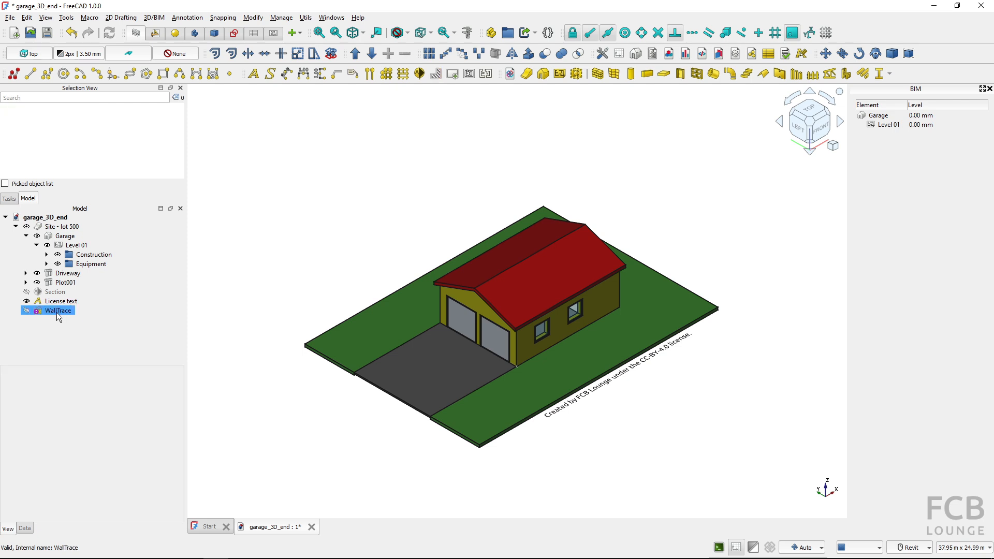
click(57, 313)
key(Delete)
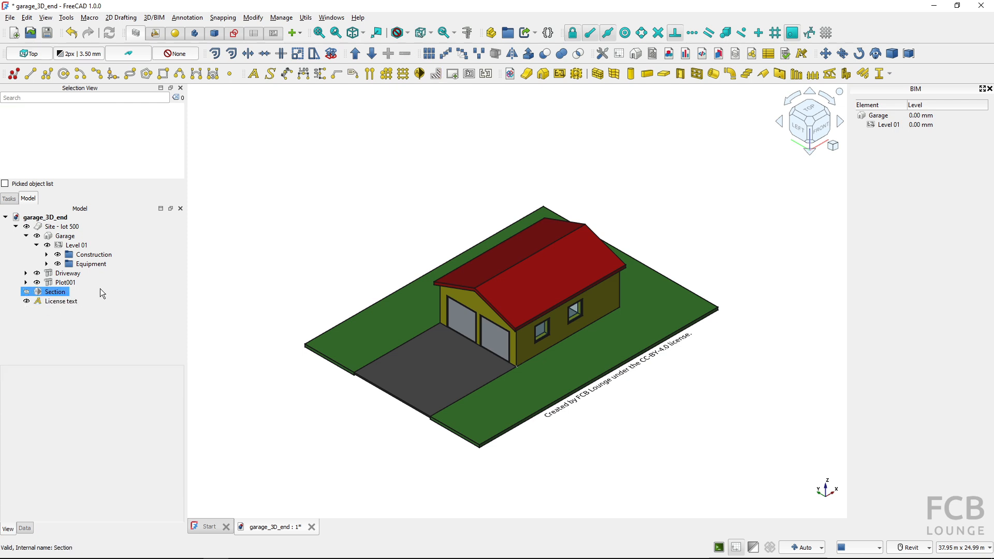
Select the garage's exterior wall and inspect its base Rectangle in the model tree
click(473, 302)
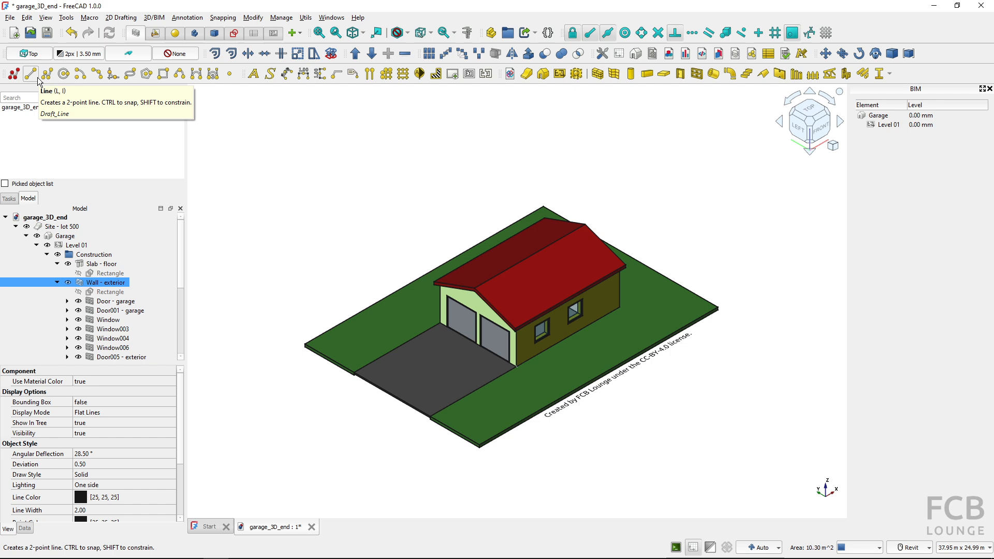
click(13, 77)
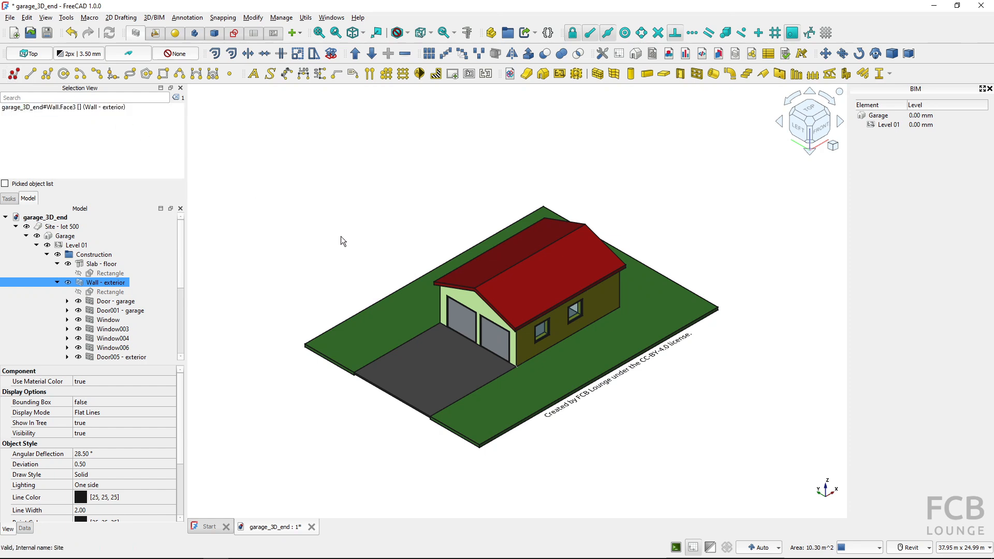
click(57, 263)
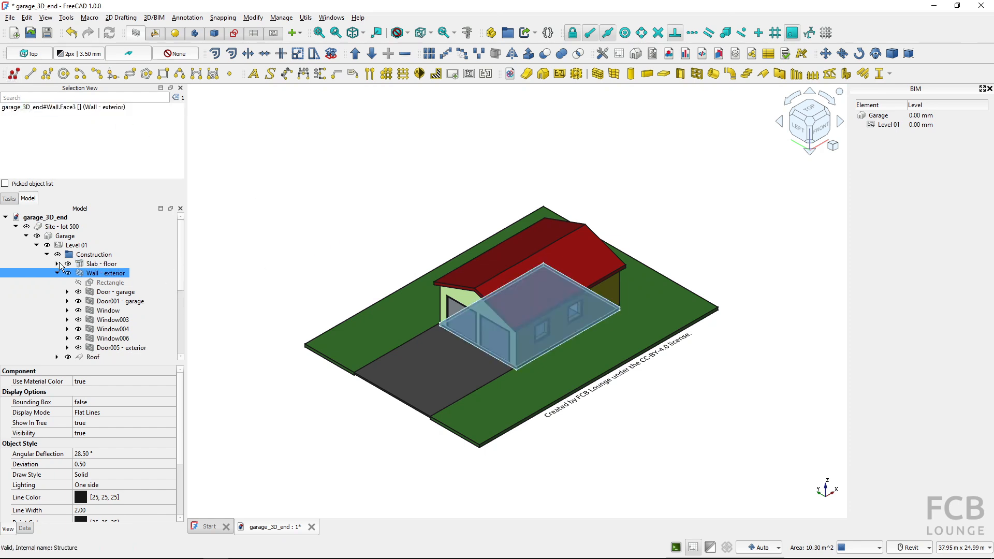
Hide the License text, the Plot001 slab and the Driveway
click(36, 245)
click(58, 283)
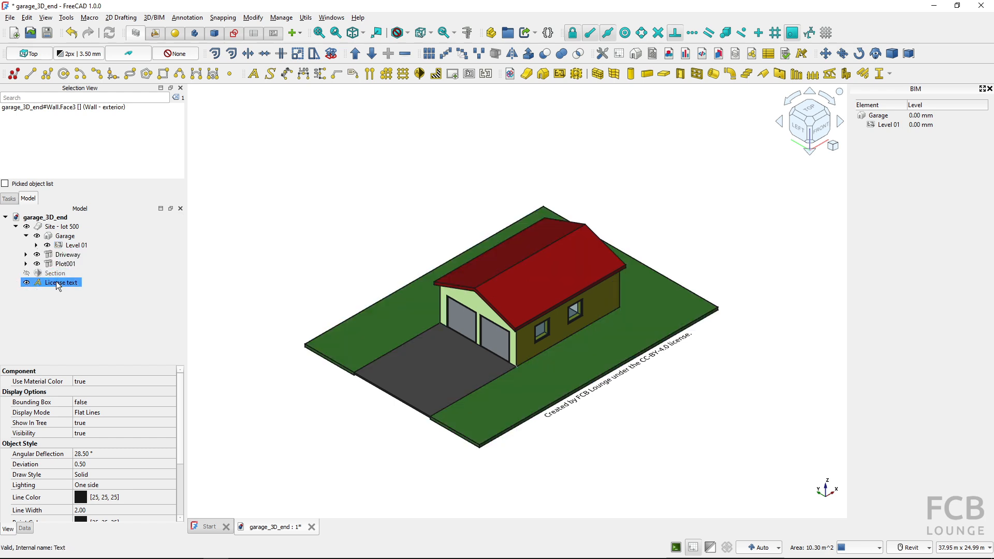
key(space)
click(65, 264)
key(space)
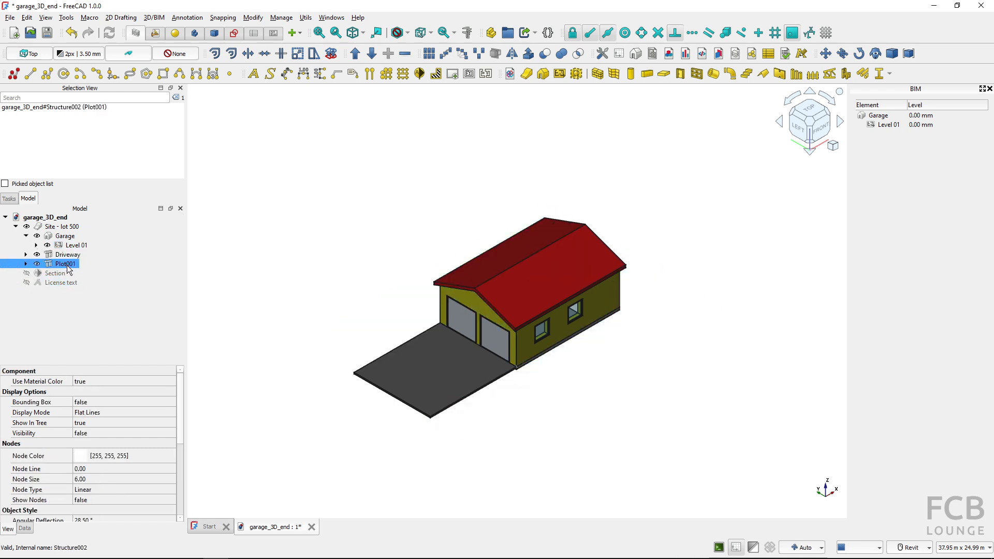
click(68, 255)
key(space)
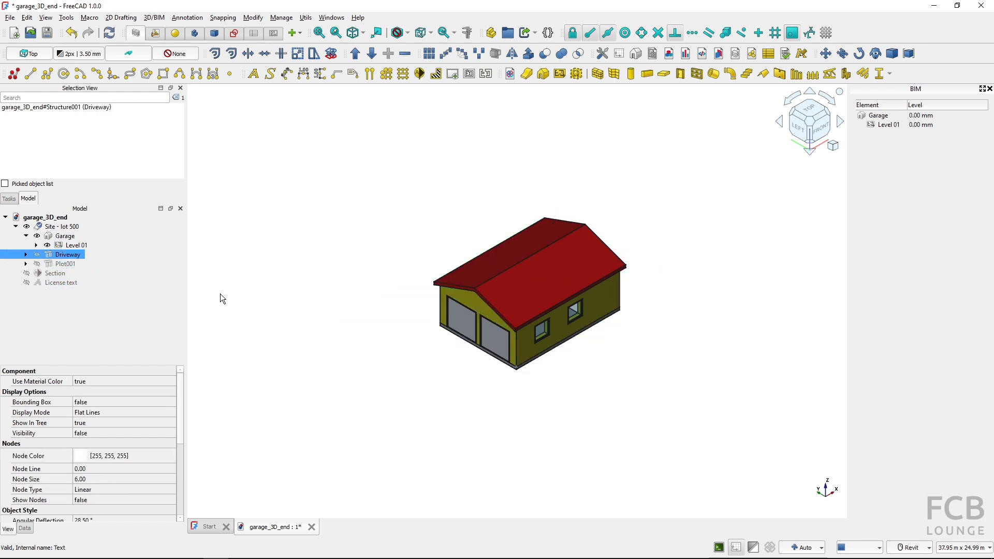
Hide the garage's roof
key(v)
key(f)
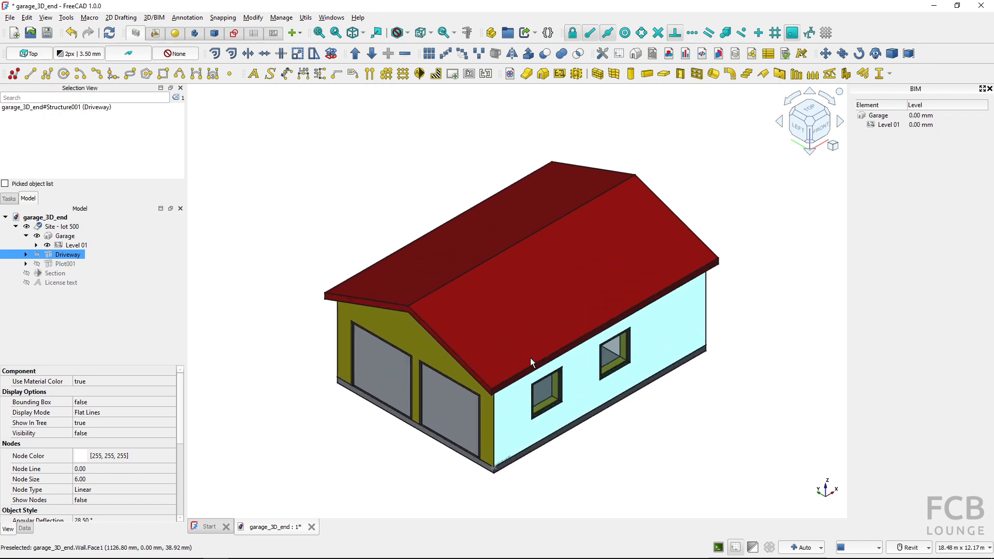
click(563, 291)
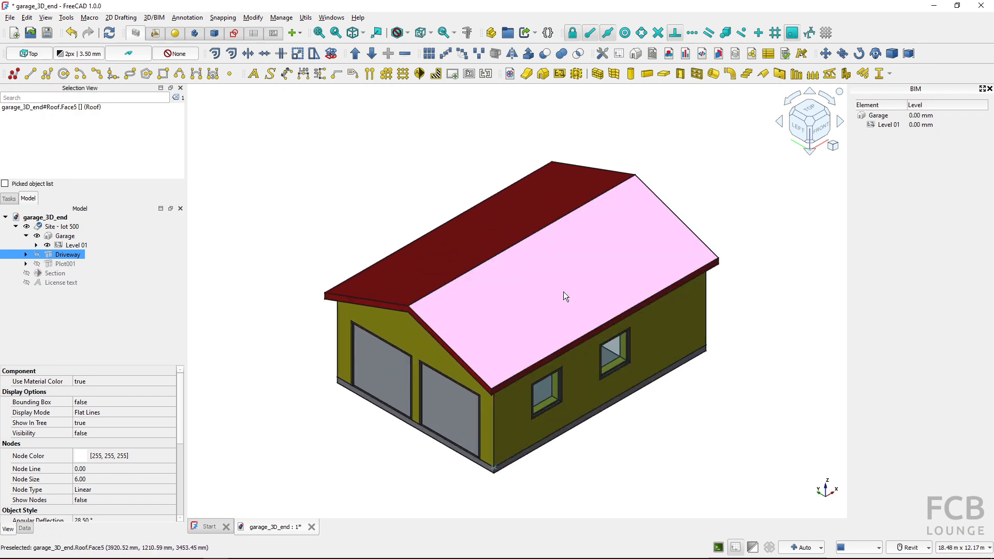
key(space)
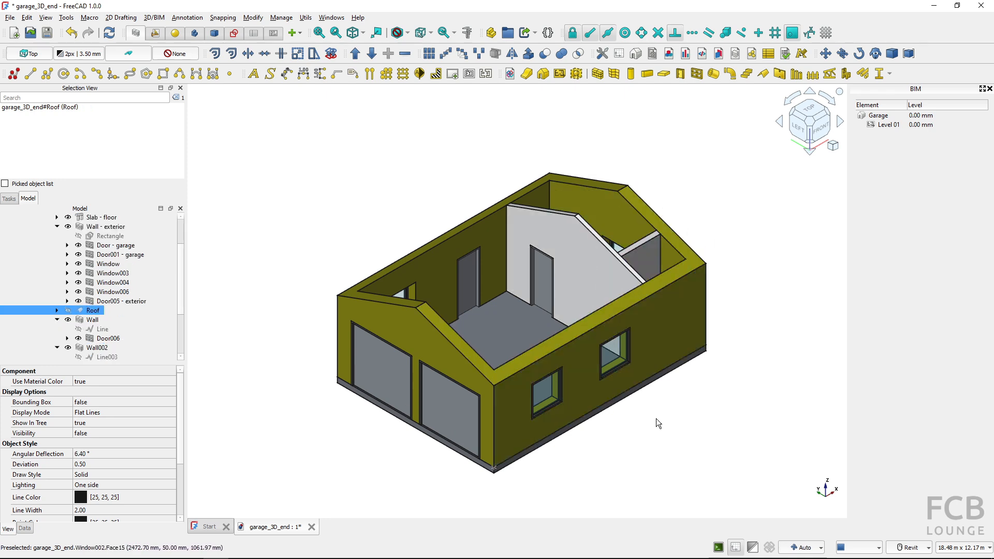
Select the two interior walls in turn to inspect the base lines they are built on
click(586, 262)
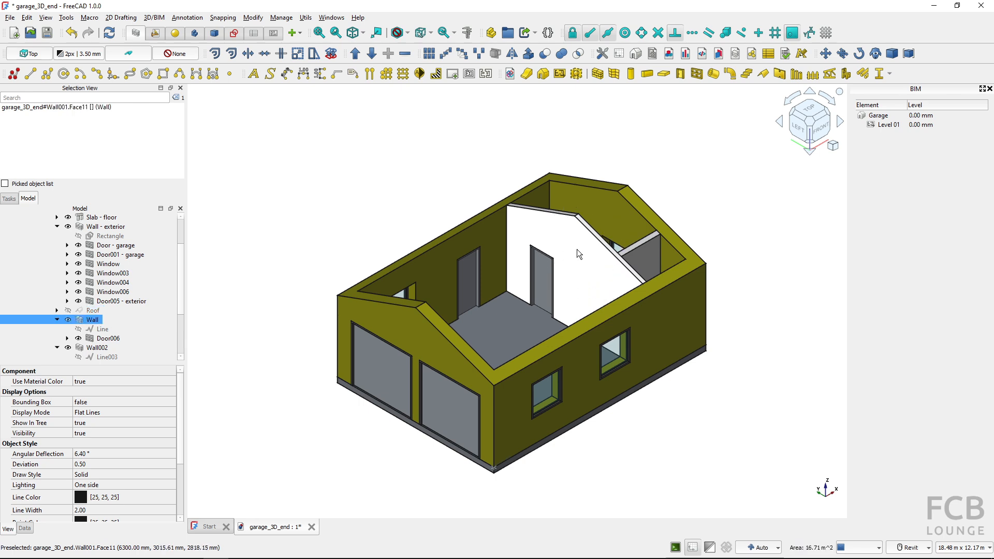
key(ctrl)
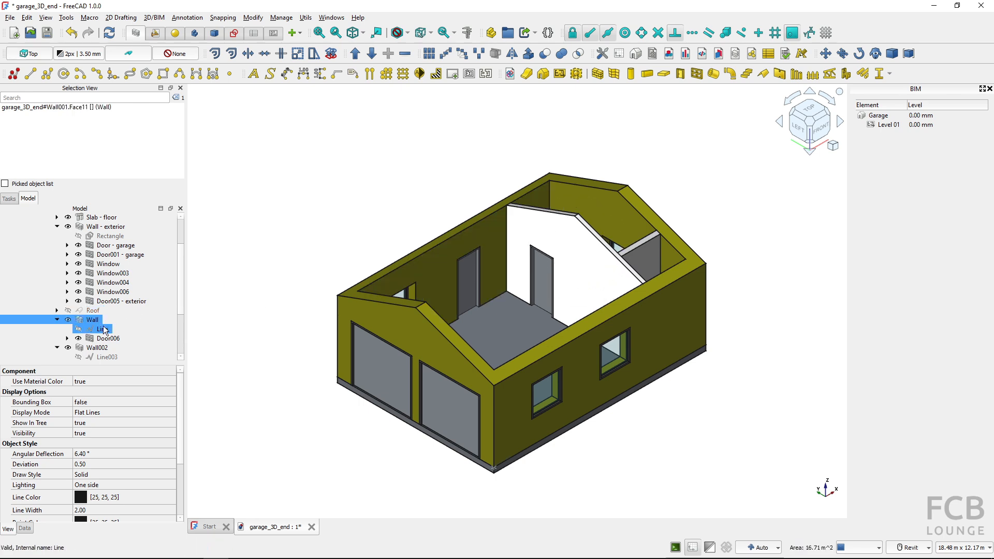
click(648, 256)
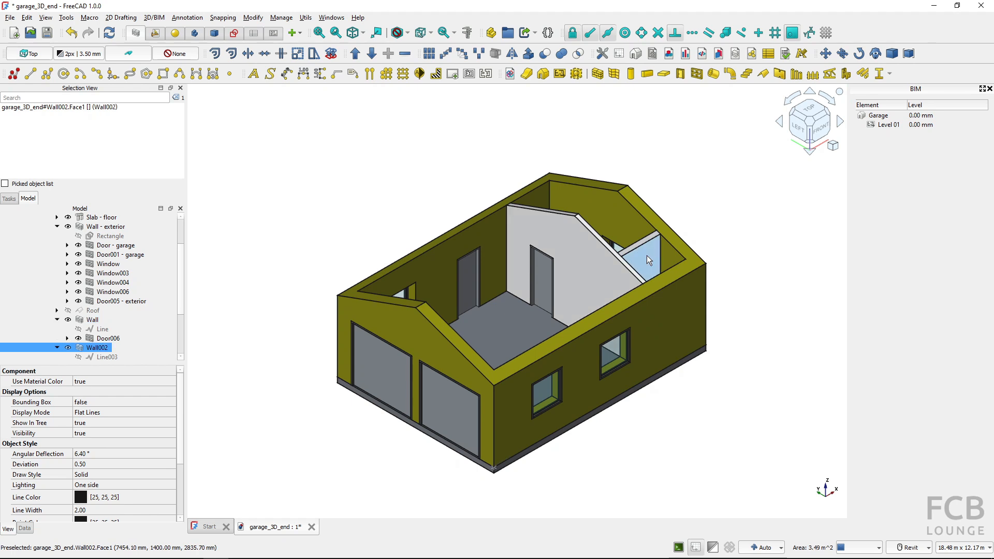
Move the interior wall containing Door006 by -500 mm along the X axis, without copying it
click(596, 254)
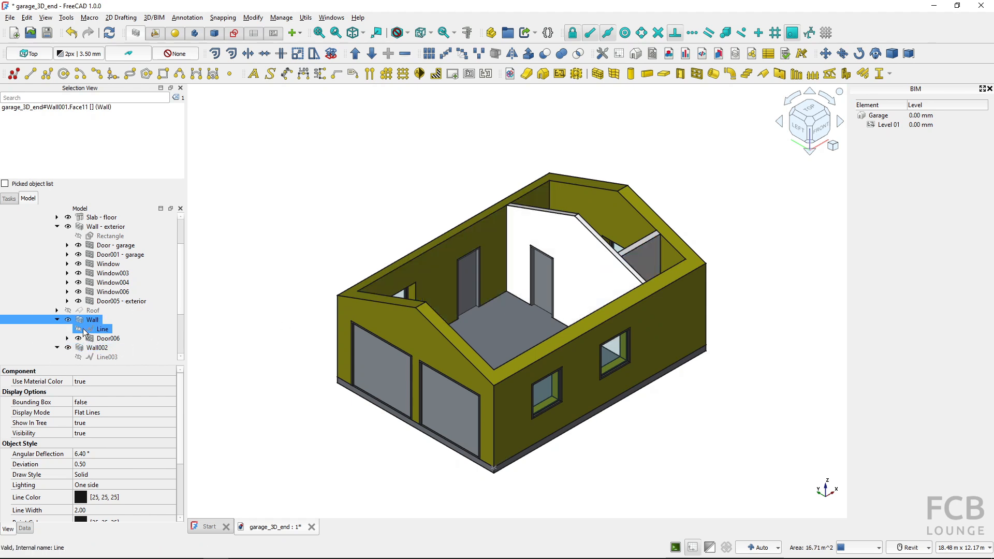
key(ctrl)
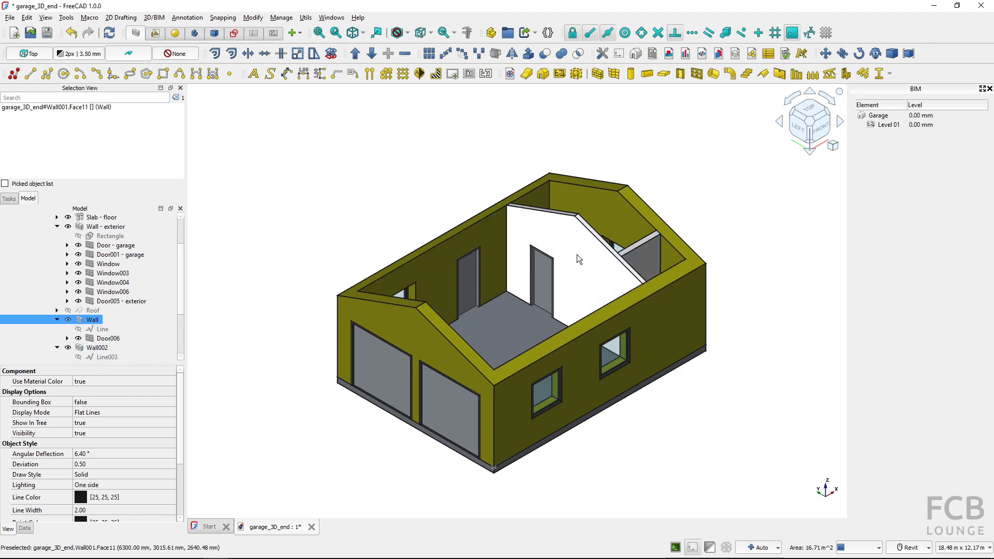
key(ctrl)
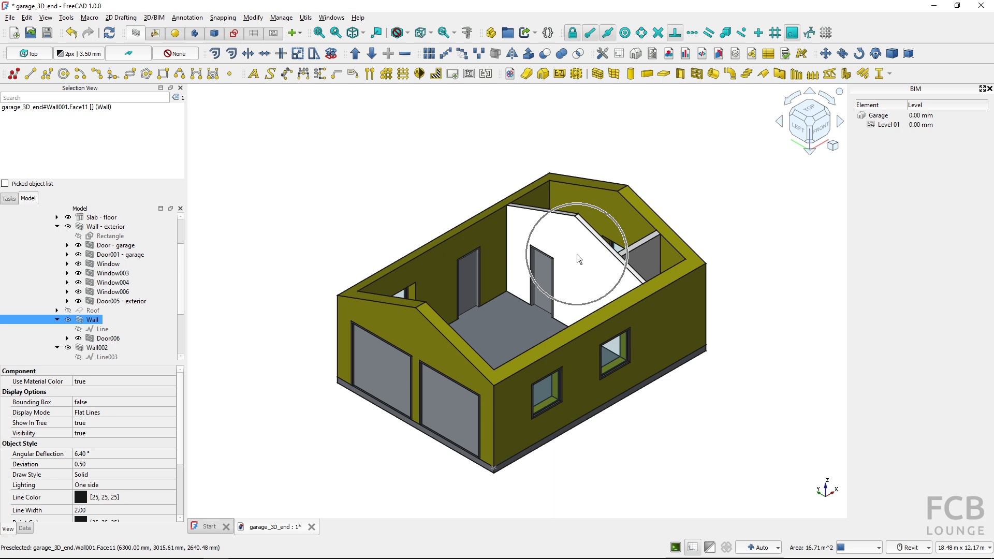
key(ctrl)
click(826, 54)
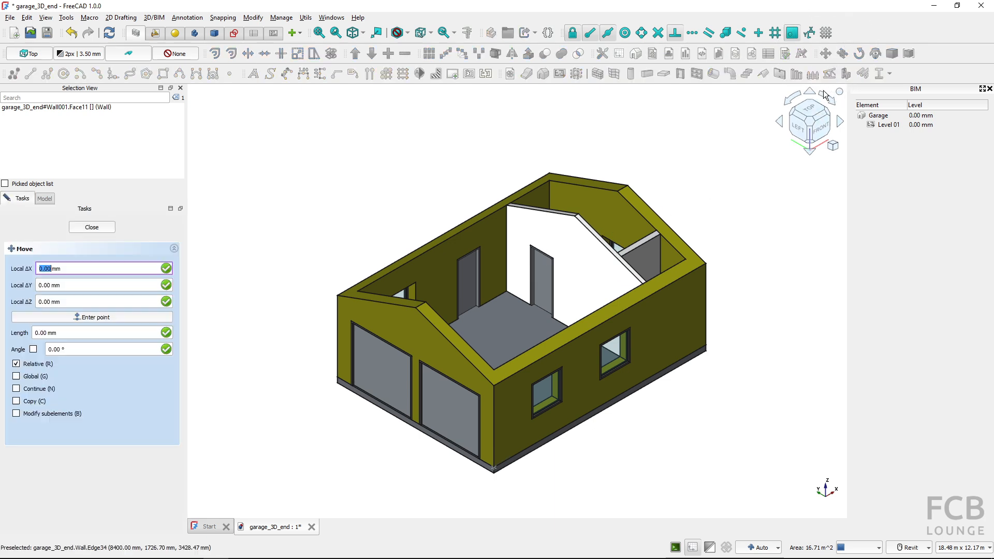
click(720, 399)
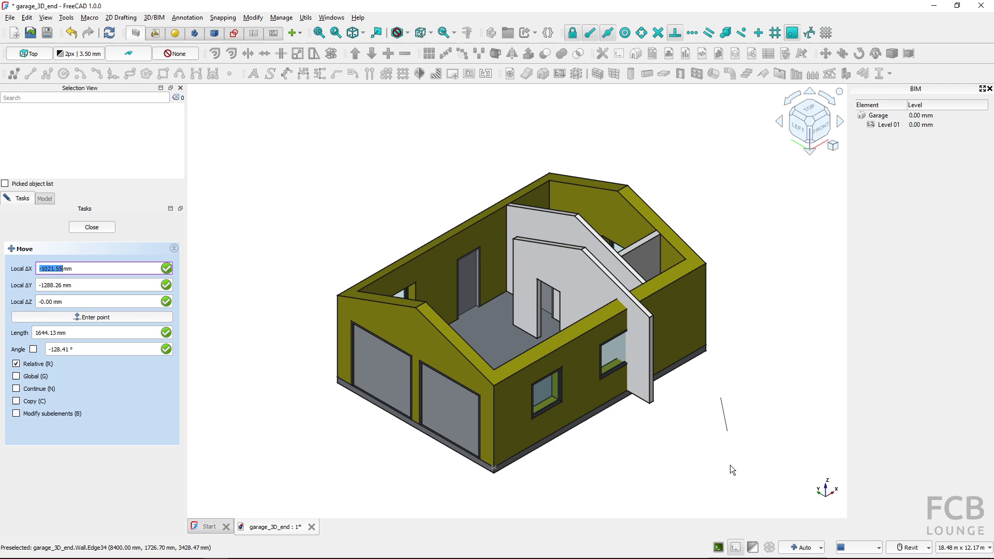
key(x)
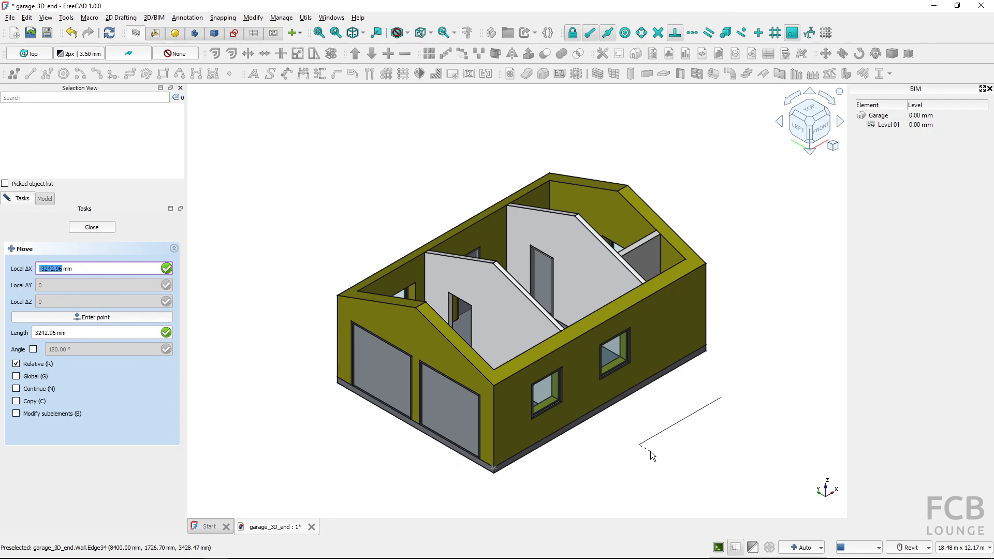
text(-500)
key(Return)
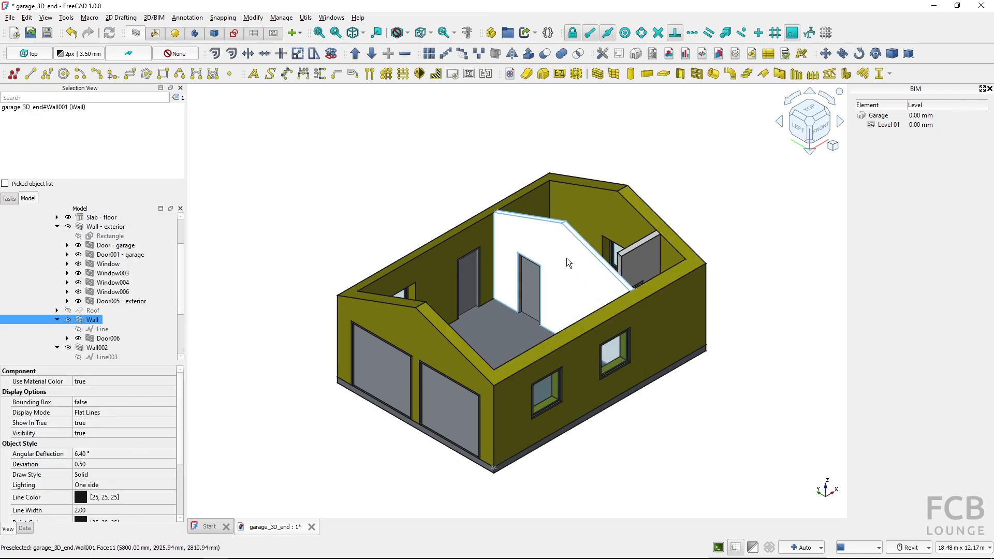
Make the hidden base Line of the moved interior wall visible to compare its position with the wall
key(ctrl)
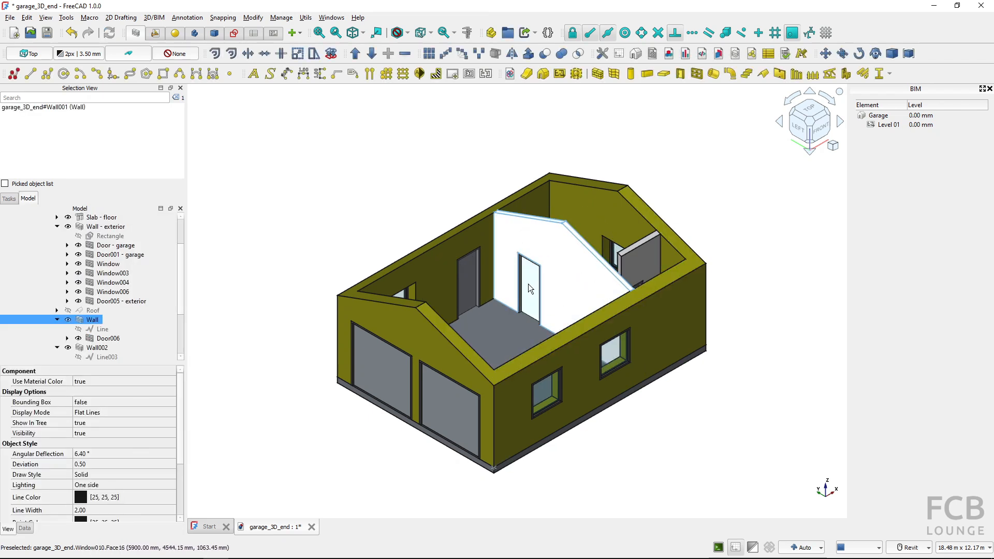
key(ctrl)
shift+middle_drag(589, 281, 415, 338)
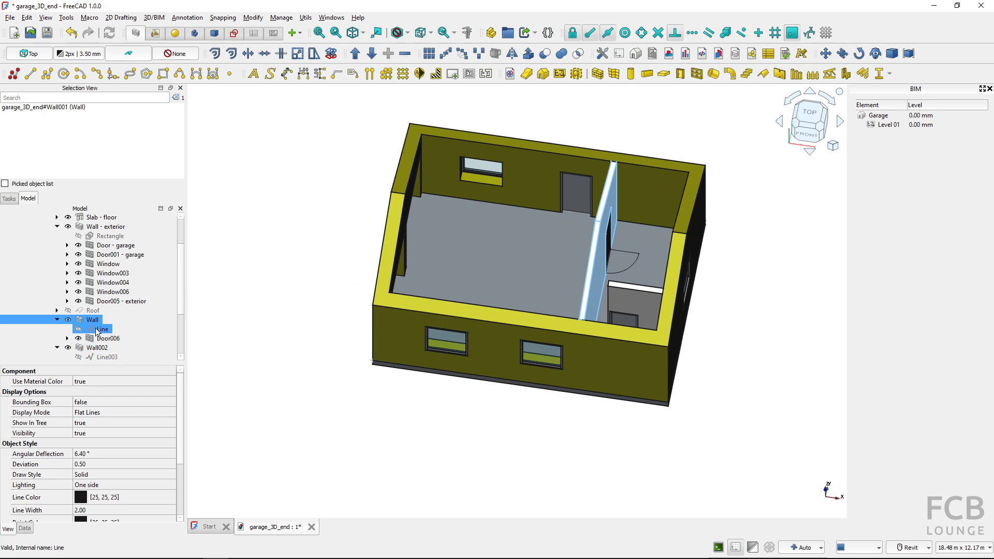
click(79, 332)
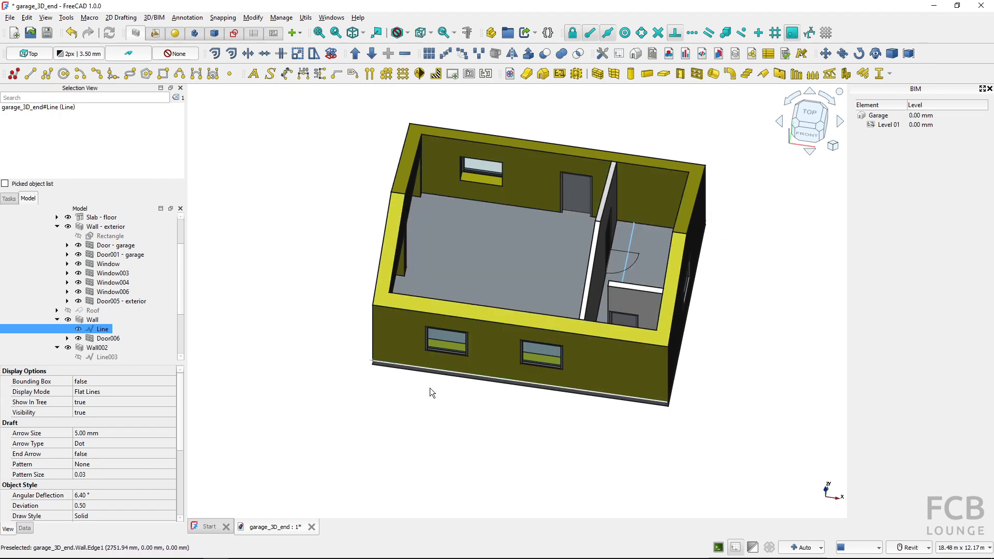
Set the Move Base property of the interior wall containing Door006 to true
click(95, 321)
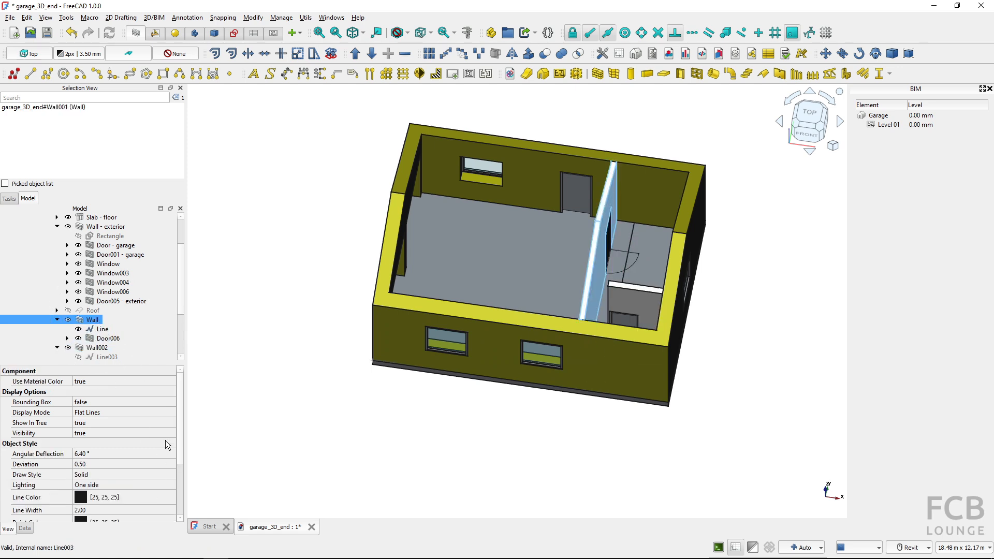
scroll(181, 421, down, 3)
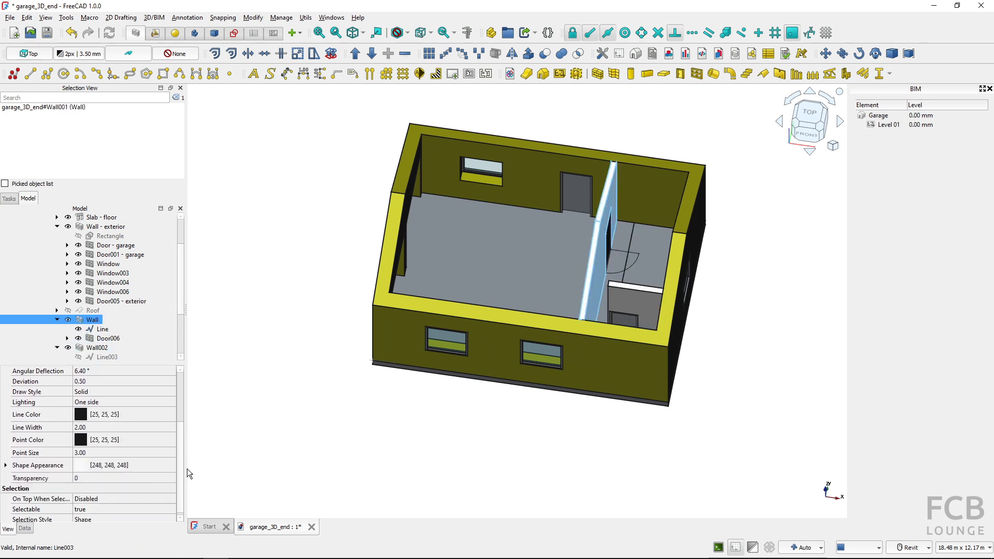
click(24, 529)
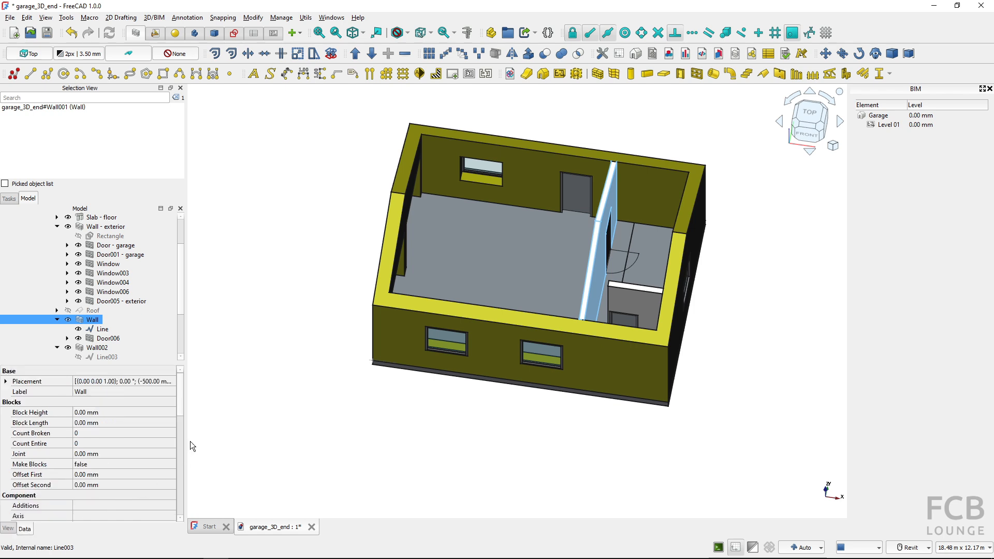
scroll(179, 409, down, 3)
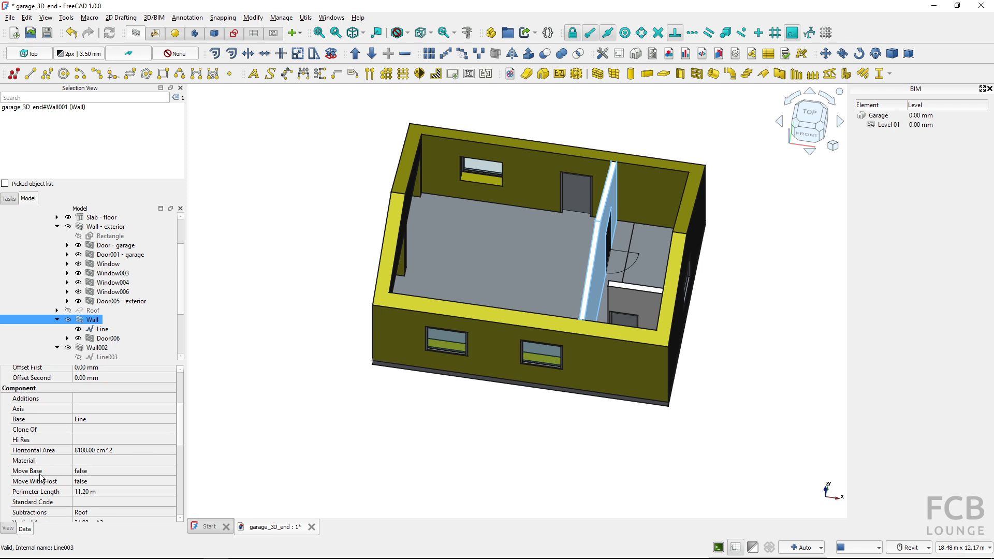
click(106, 470)
click(104, 472)
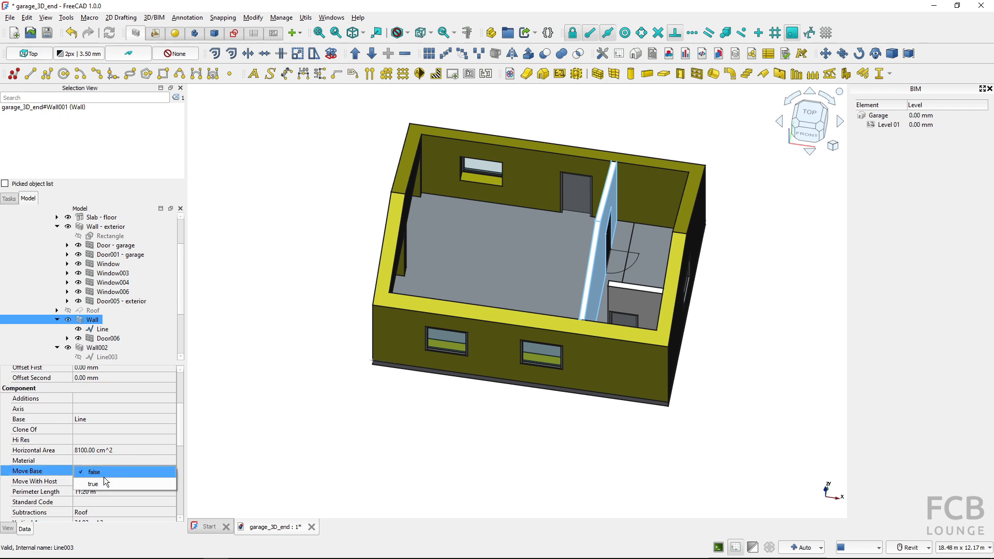
click(104, 482)
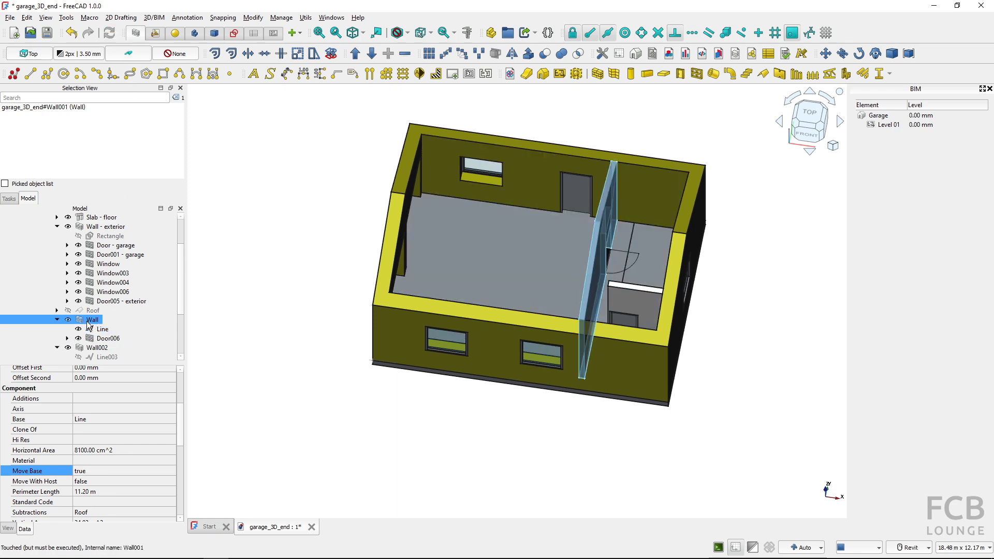
Move the interior wall containing Door006 about -2824 mm along the X axis without copying it
click(824, 54)
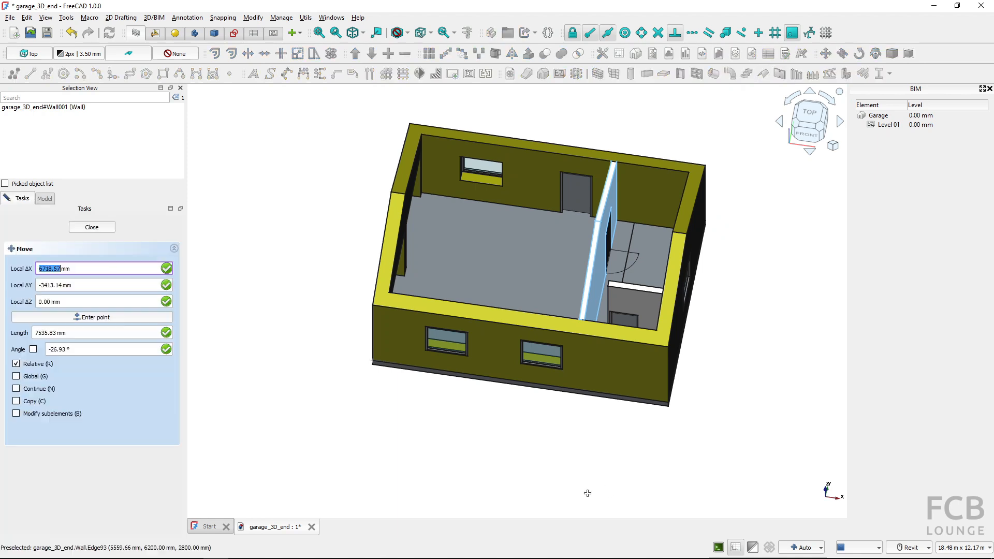
click(584, 450)
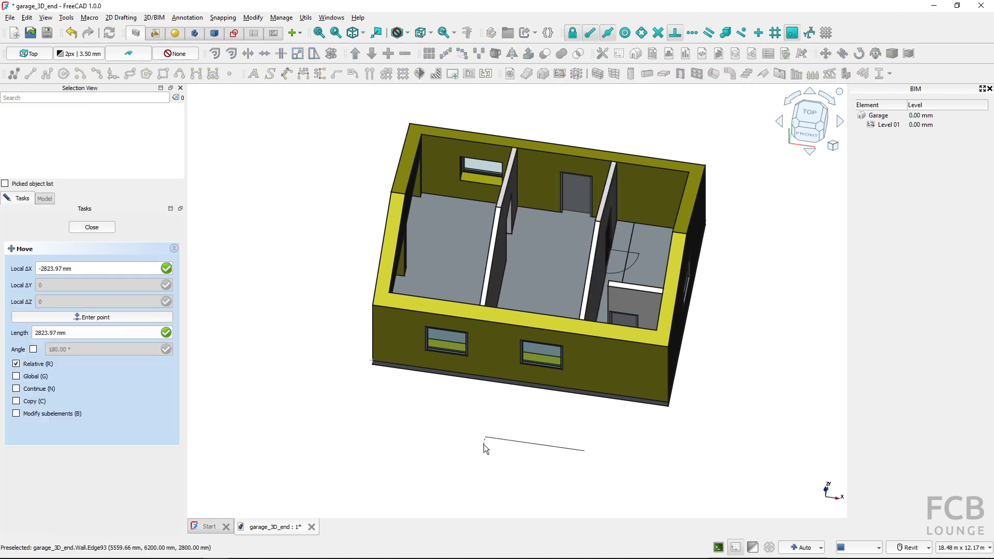
click(483, 445)
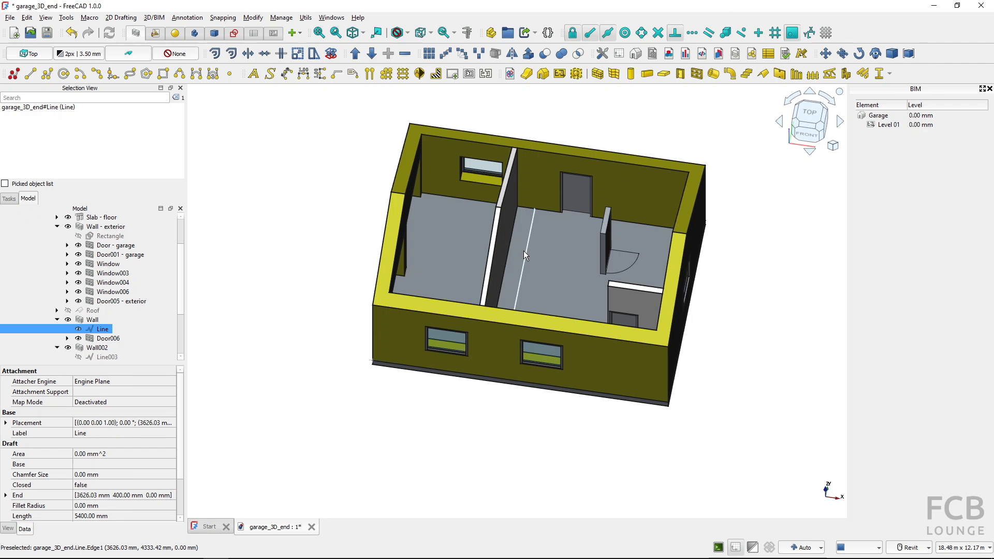
Undo the last wall move together with the Move Base change
click(91, 320)
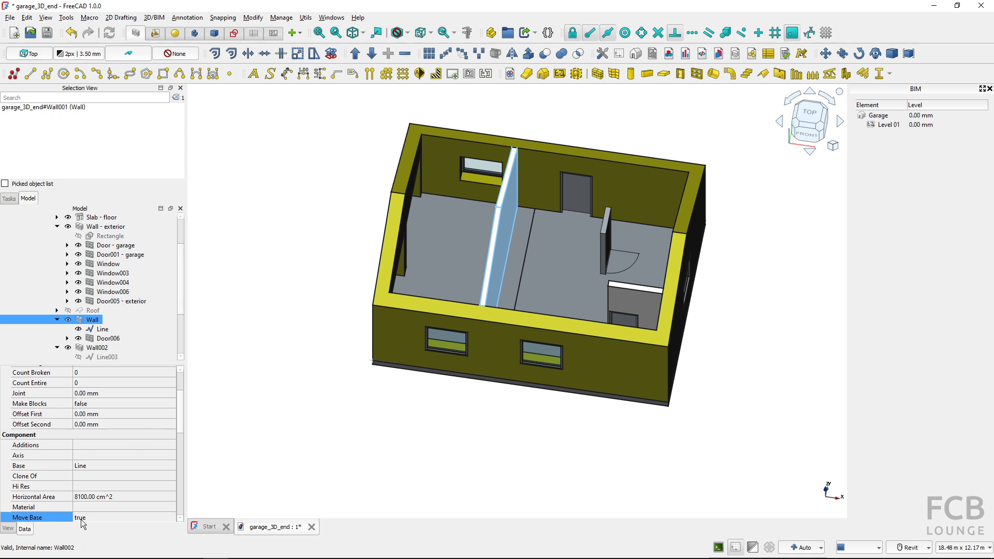
click(73, 37)
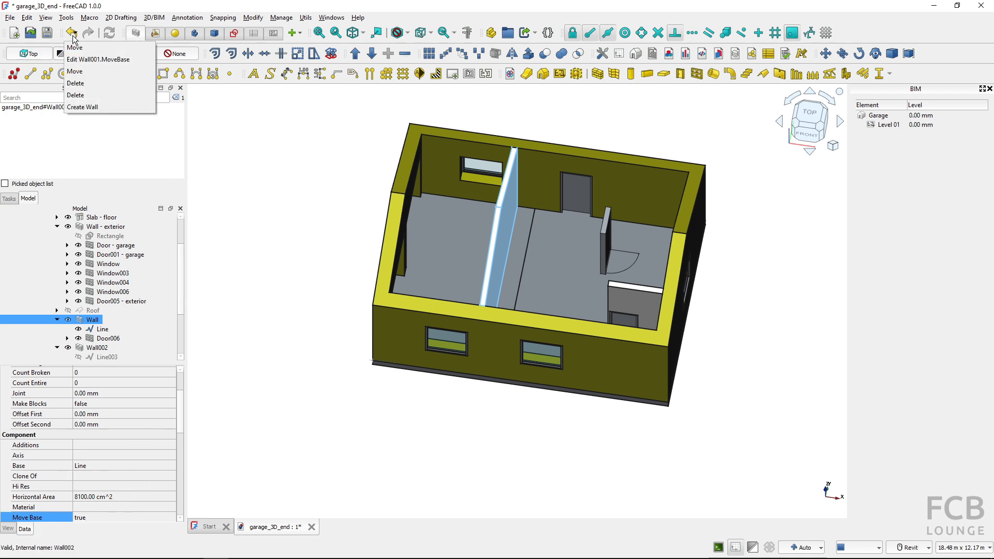
click(87, 64)
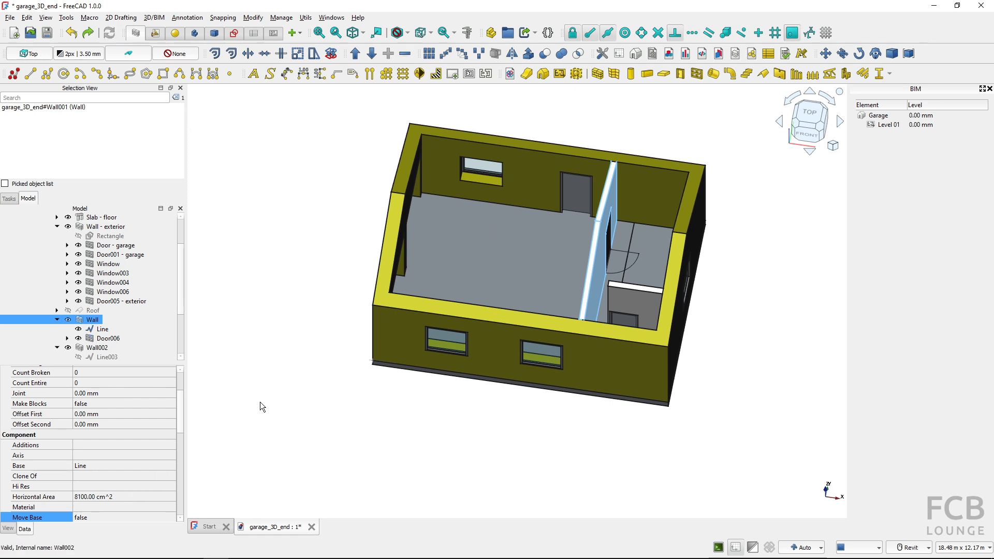
Hide the base Line of the interior wall containing Door006
click(83, 329)
click(79, 330)
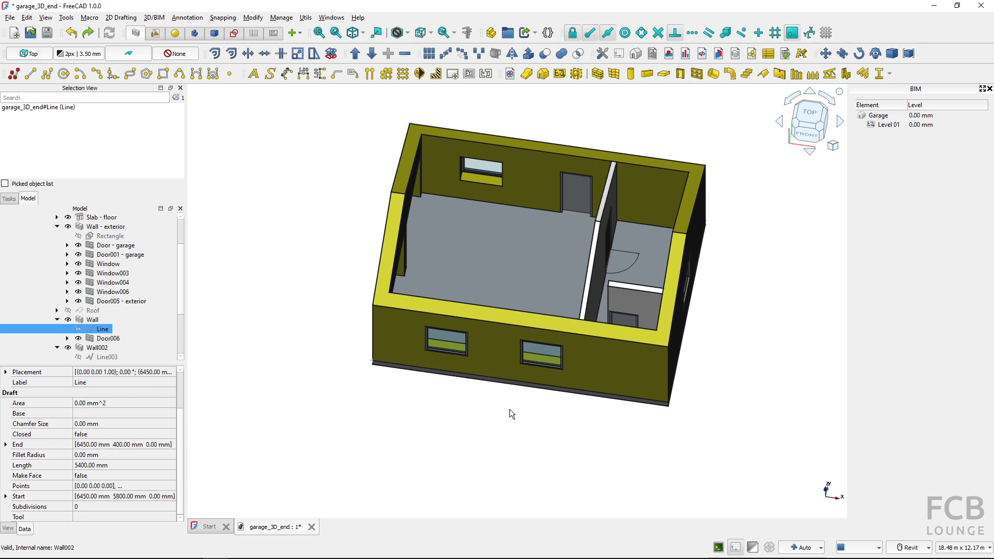
Show Line003 and temporarily hide Wall002 to inspect where the short partition's base line runs
shift+middle_drag(505, 419, 660, 445)
scroll(508, 268, up, 5)
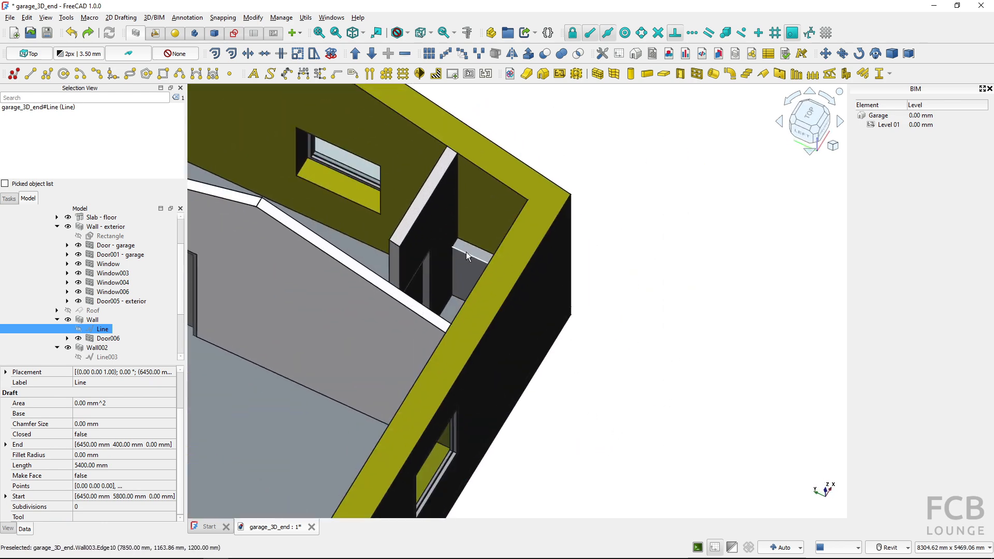
click(424, 233)
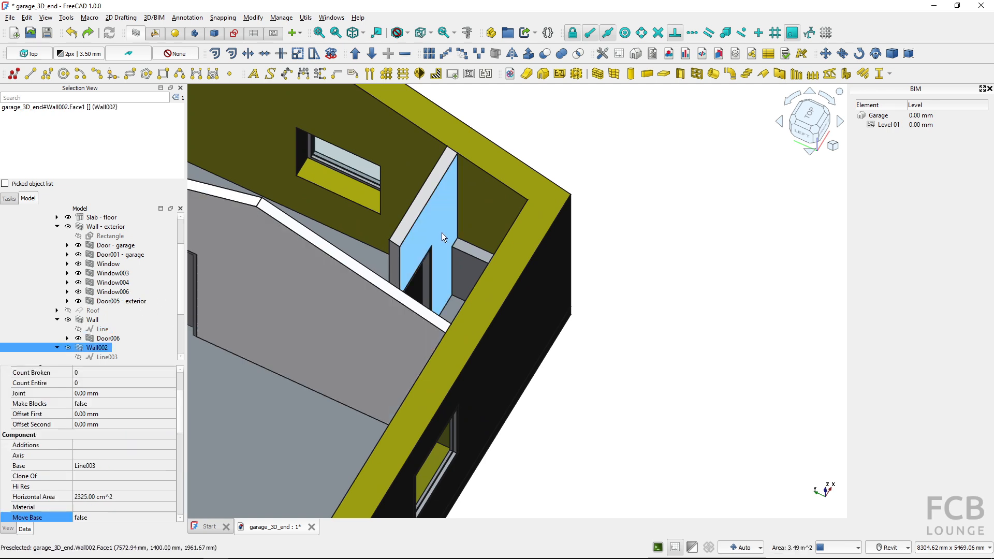
scroll(141, 332, down, 1)
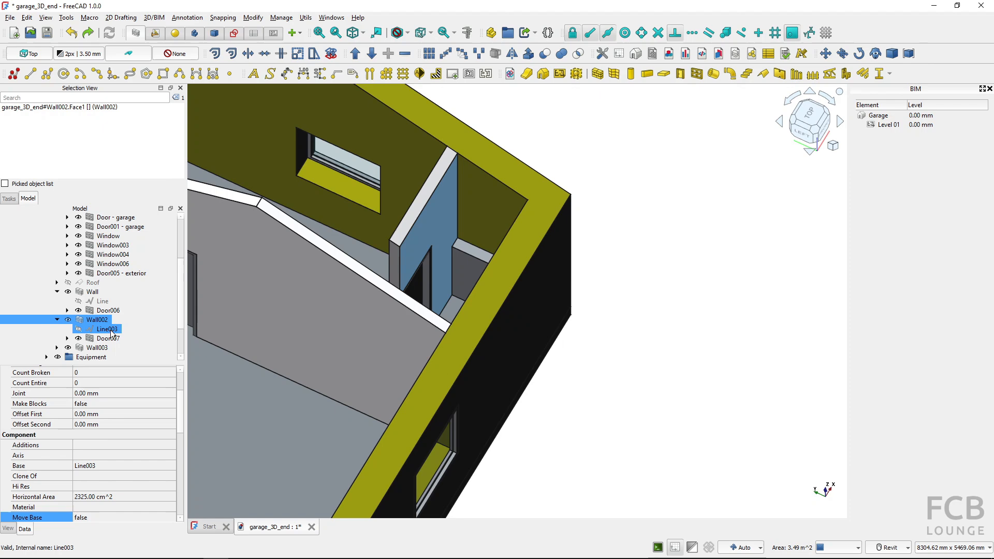
shift+middle_drag(243, 306, 536, 345)
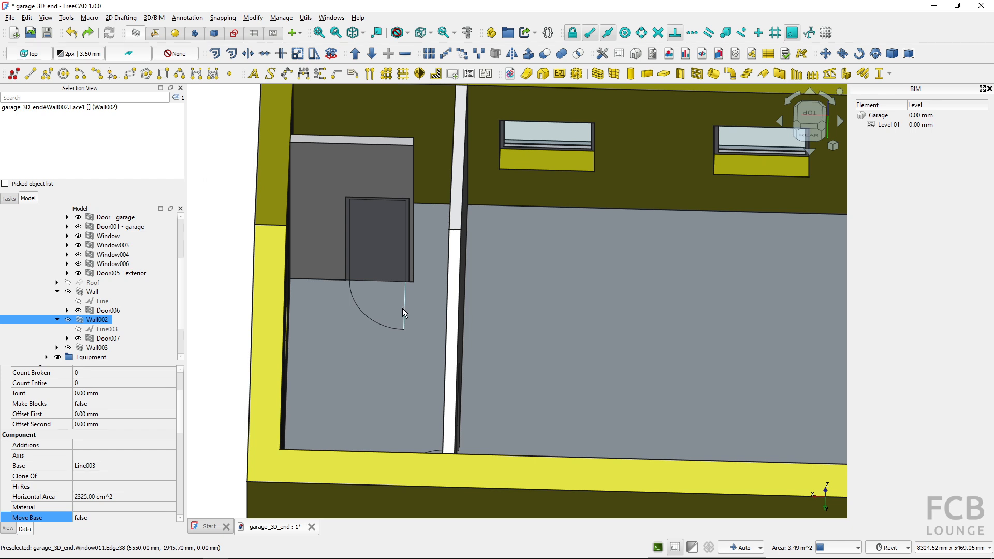
click(79, 330)
click(68, 320)
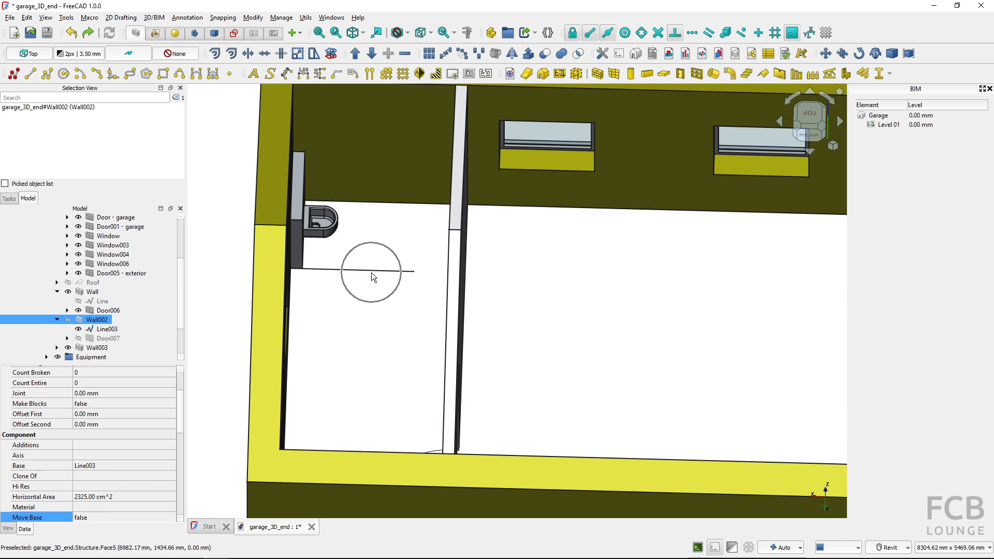
click(69, 320)
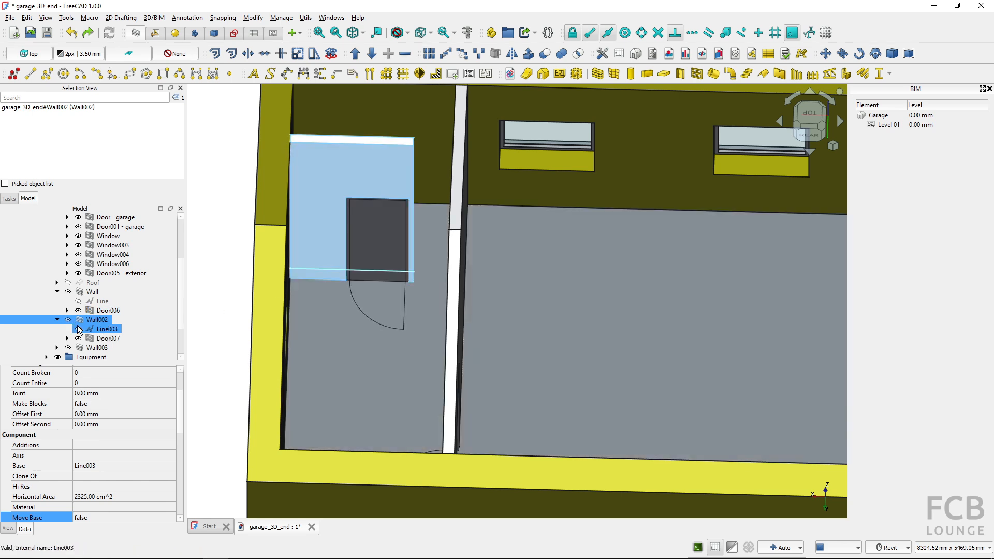
Hide Line003 and extend it by 650 mm with Trimex to the face of the moved interior wall
click(106, 329)
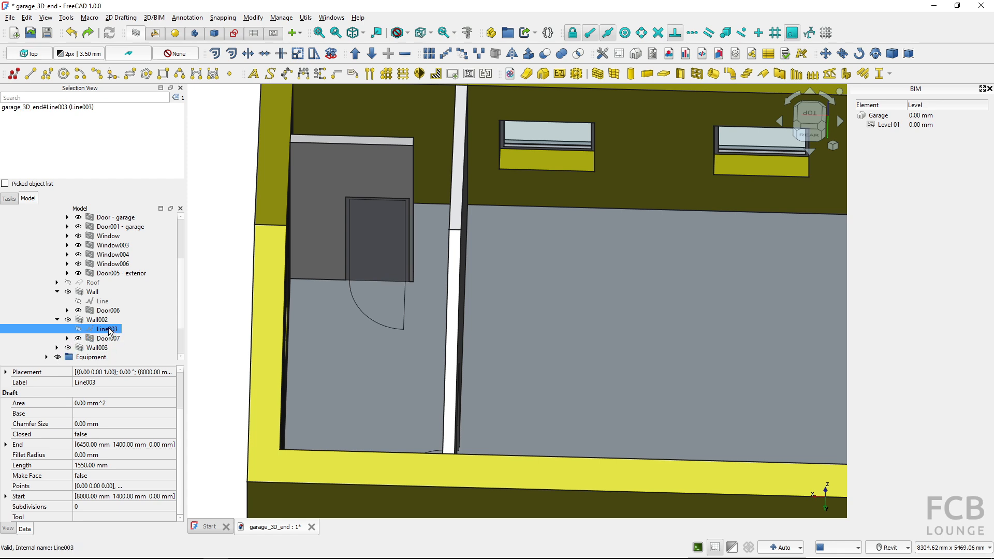
key(ctrl)
key(ctrl)
click(248, 54)
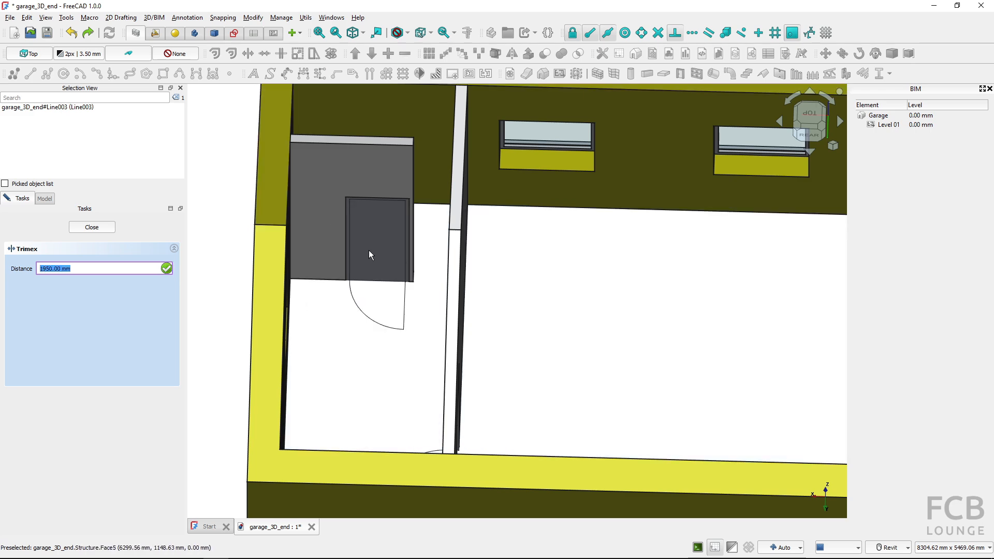
shift+middle_drag(421, 238, 459, 223)
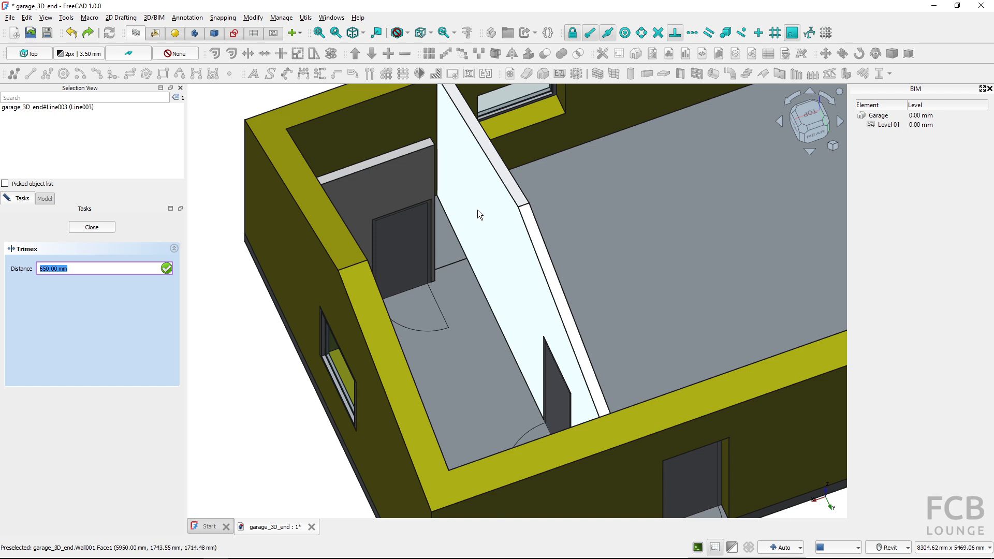
click(478, 210)
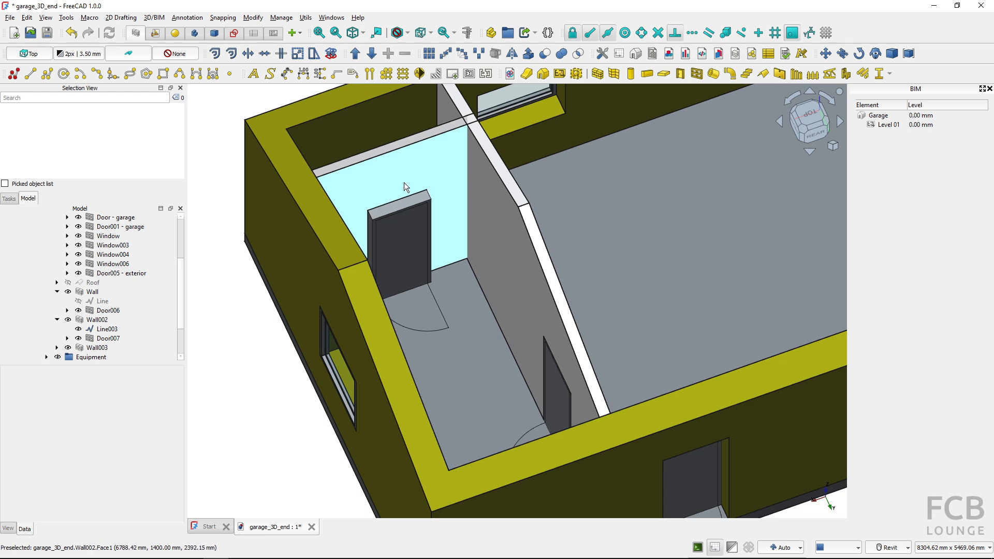
Undo the extension of Line003 and recompute the model, and redo the extension with another recompute
mouse_move(409, 201)
shift+middle_down()
mouse_move(469, 243)
mouse_move(451, 217)
shift+middle_up()
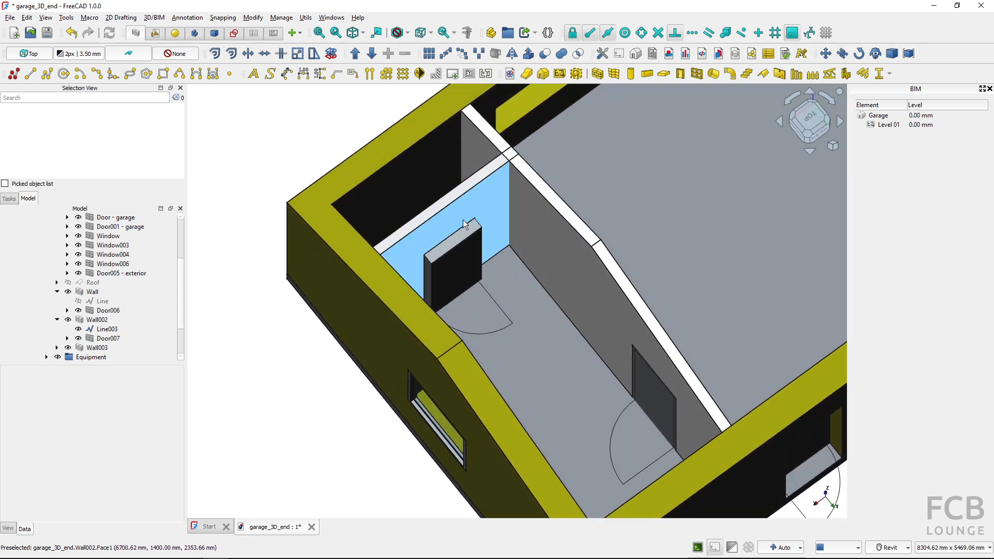
click(78, 33)
click(106, 47)
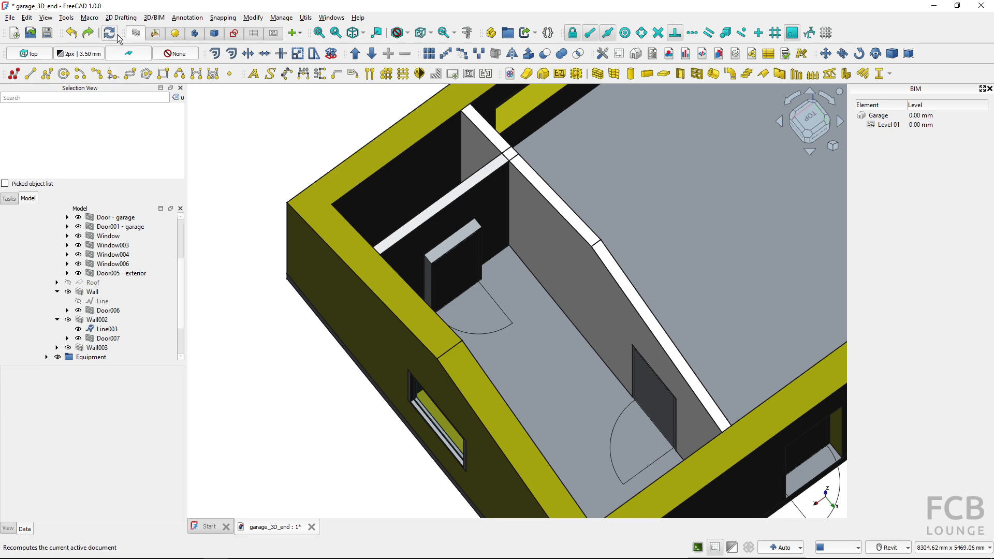
click(109, 34)
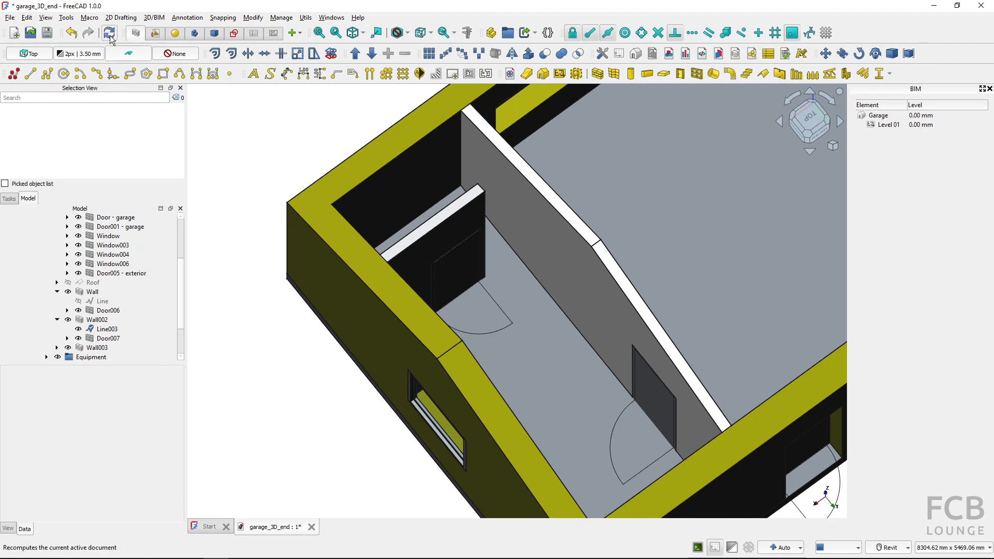
click(110, 36)
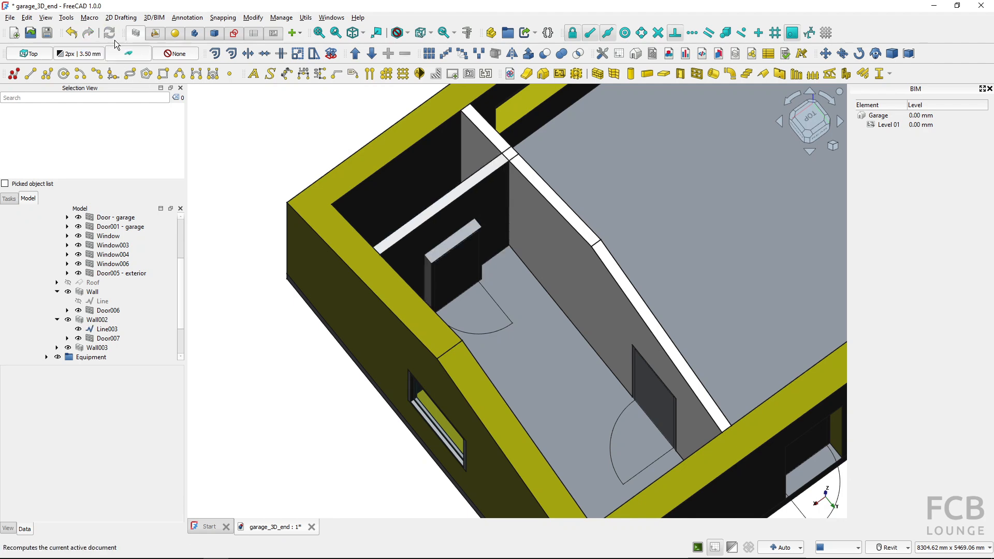
Set the Align property of Wall002 to Right and clear the selection
click(467, 210)
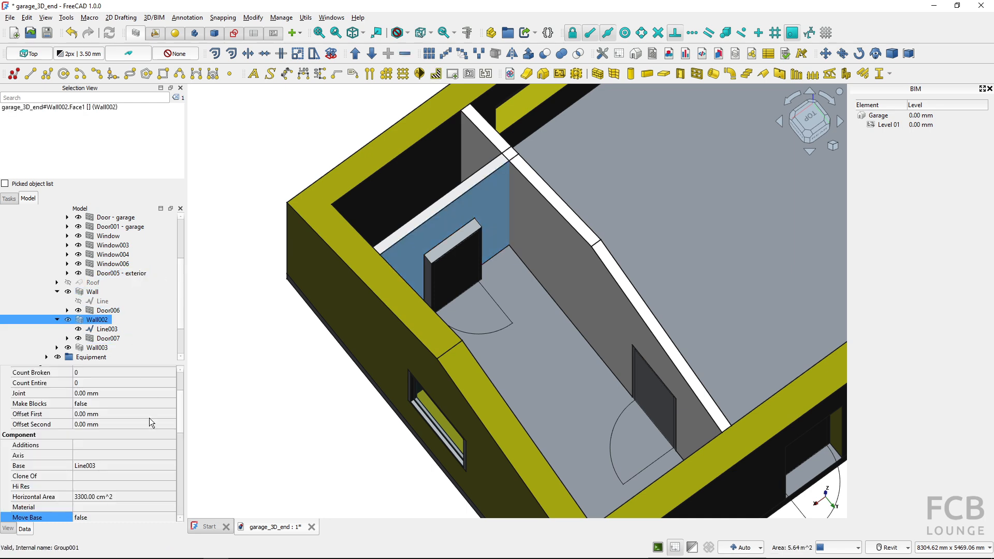
scroll(149, 418, down, 1)
scroll(144, 438, down, 5)
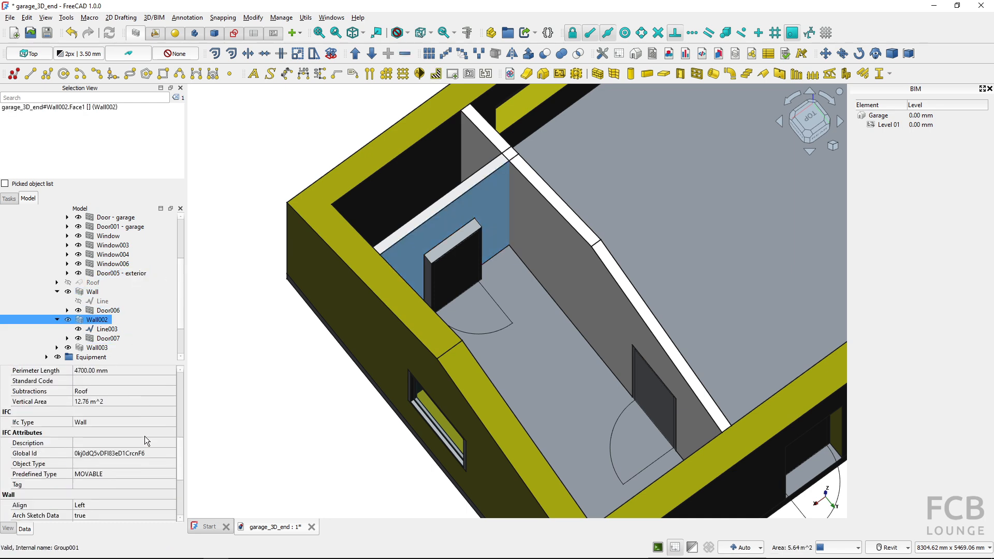
click(115, 446)
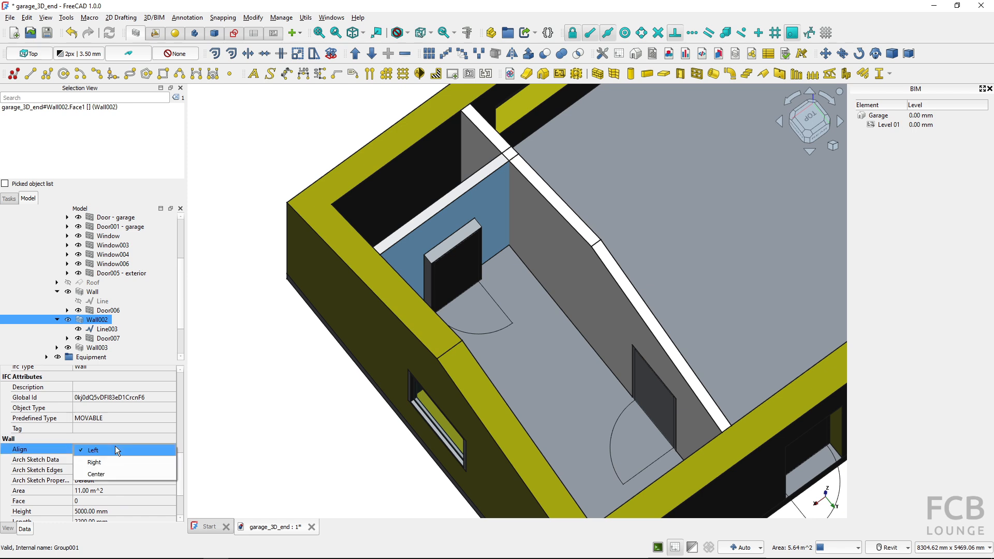
click(110, 468)
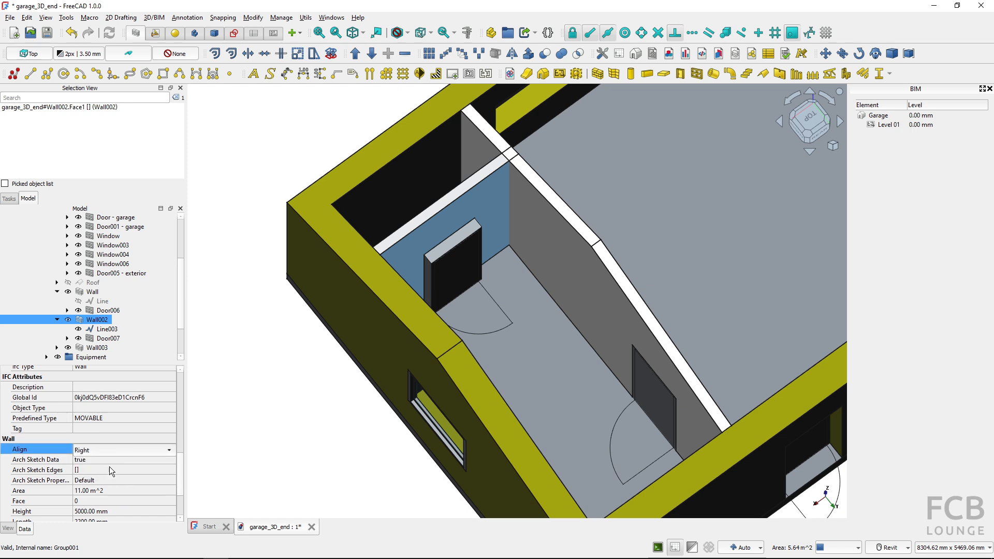
click(254, 434)
click(117, 357)
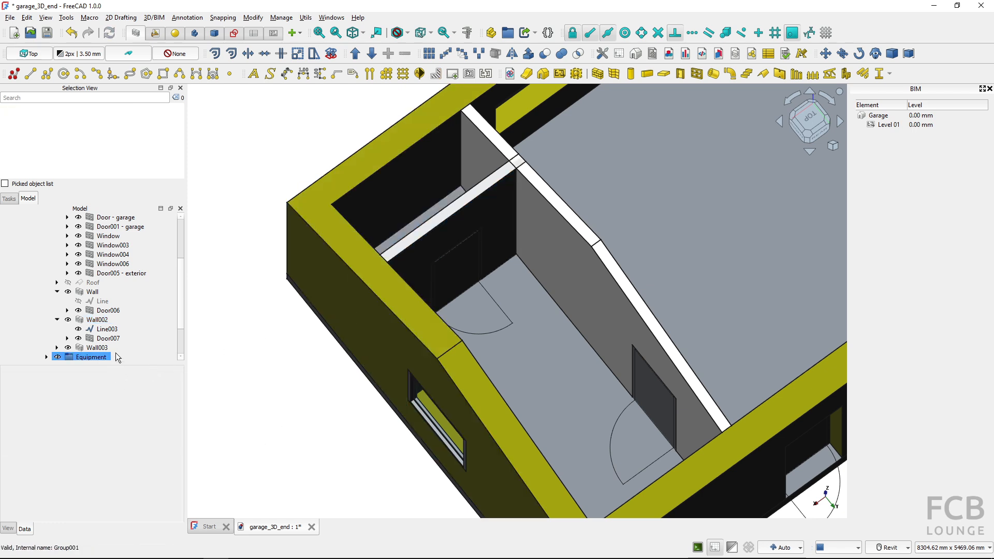
Select Wall002 and check the available Align options, keeping the current one and clearing the selection
click(437, 251)
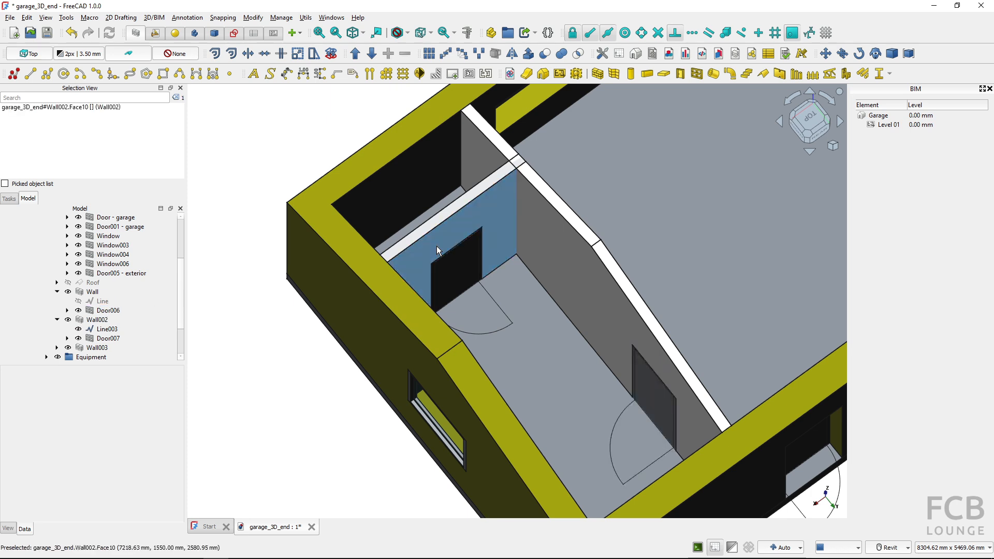
scroll(96, 492, down, 1)
click(95, 491)
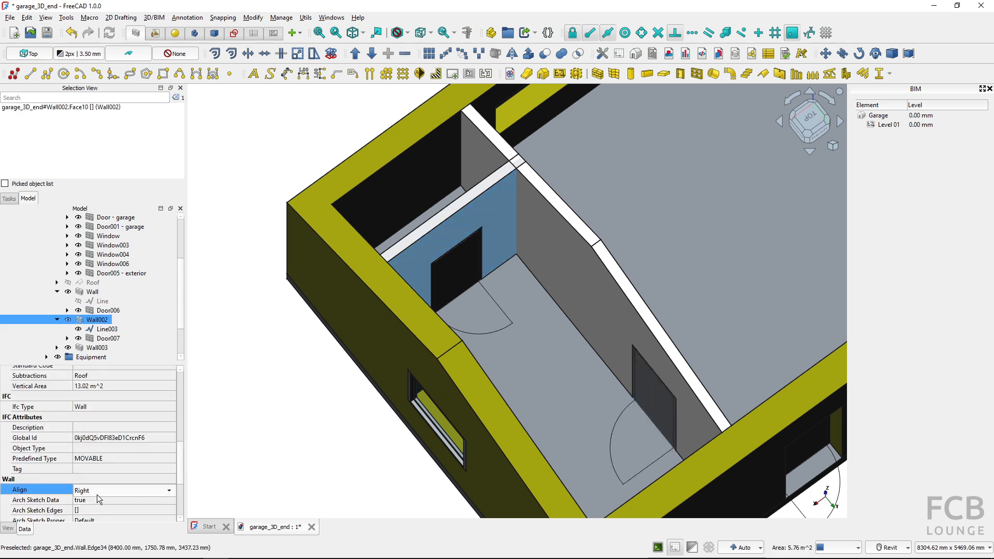
click(97, 494)
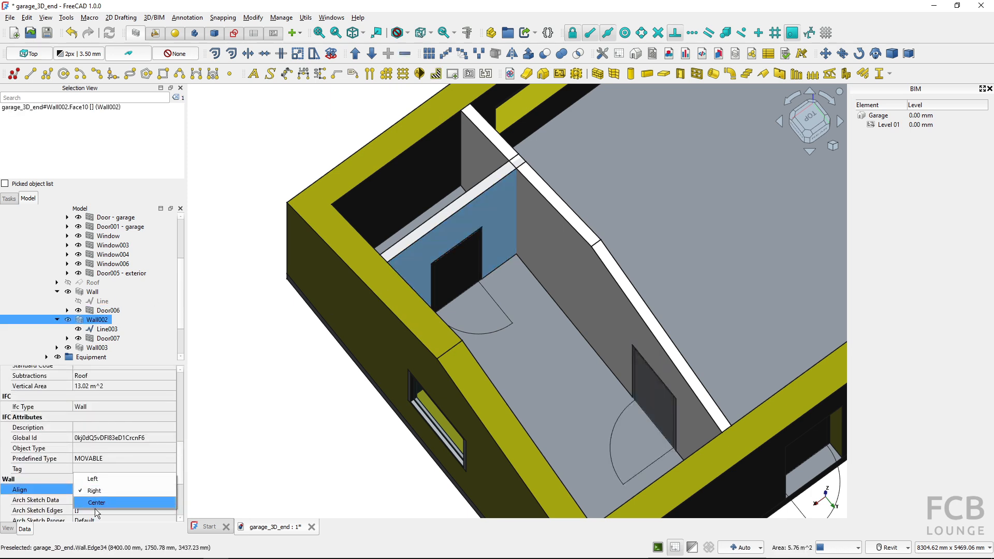
click(253, 415)
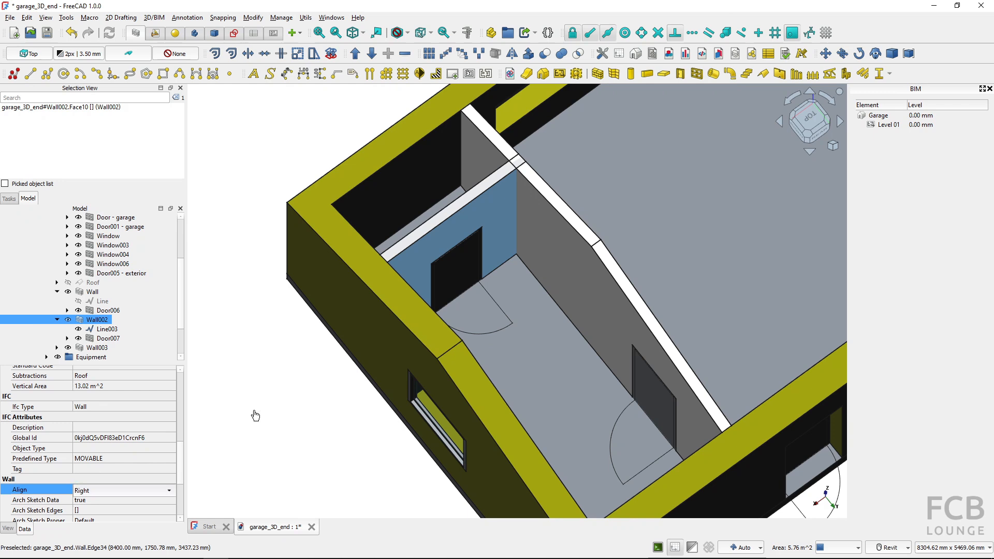
click(254, 414)
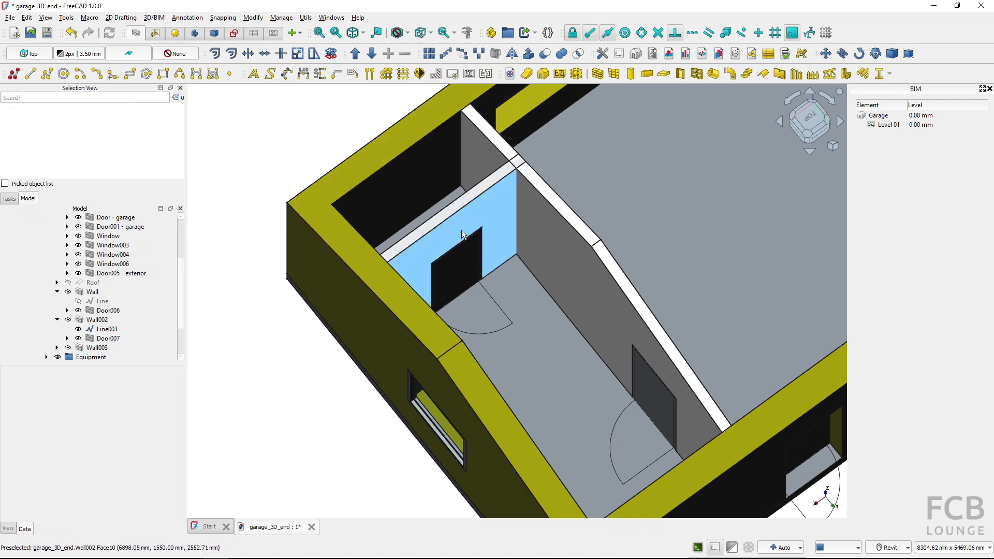
Examine from both sides how the short partition Wall002 meets and passes through the moved interior wall
middle_drag(463, 230, 411, 276)
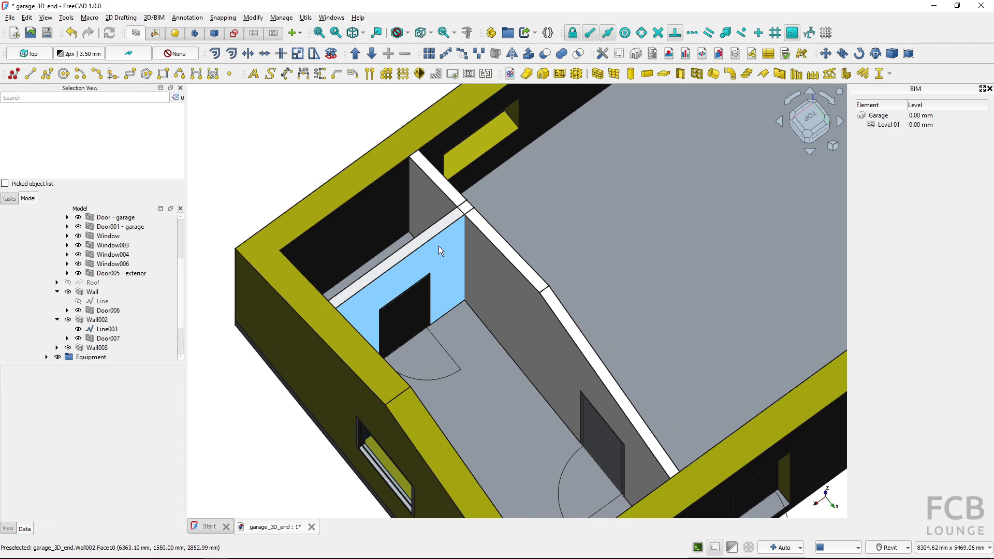
click(439, 251)
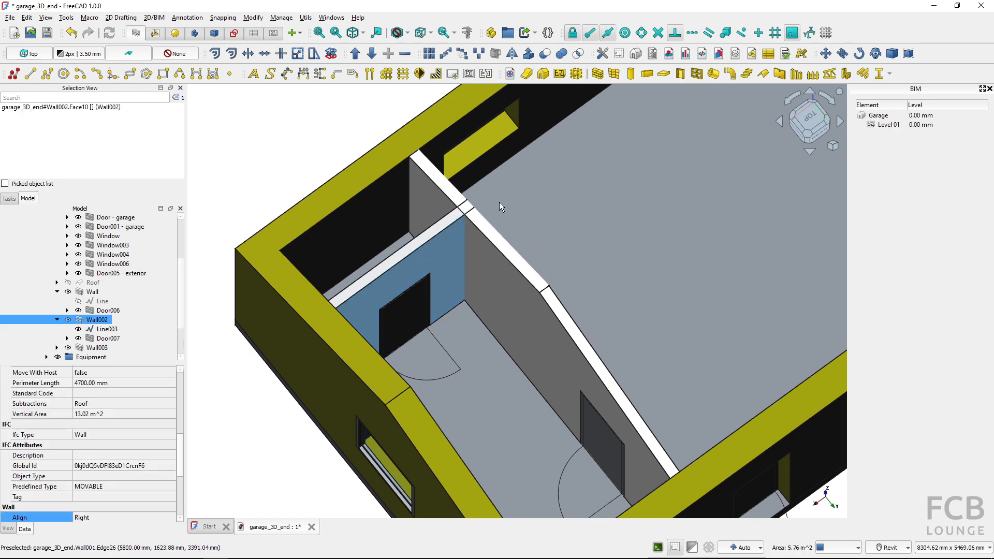
shift+middle_drag(499, 202, 397, 192)
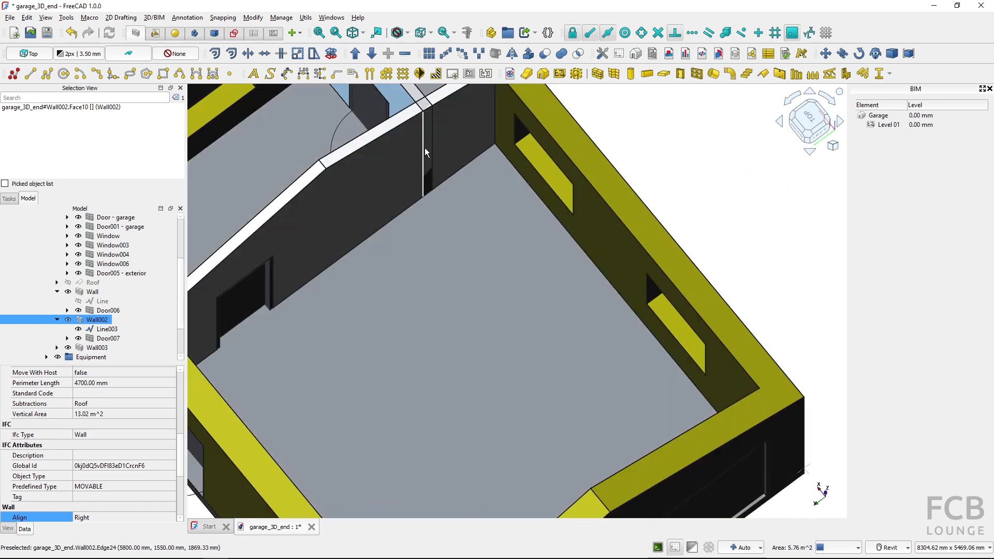
shift+middle_drag(430, 144, 408, 256)
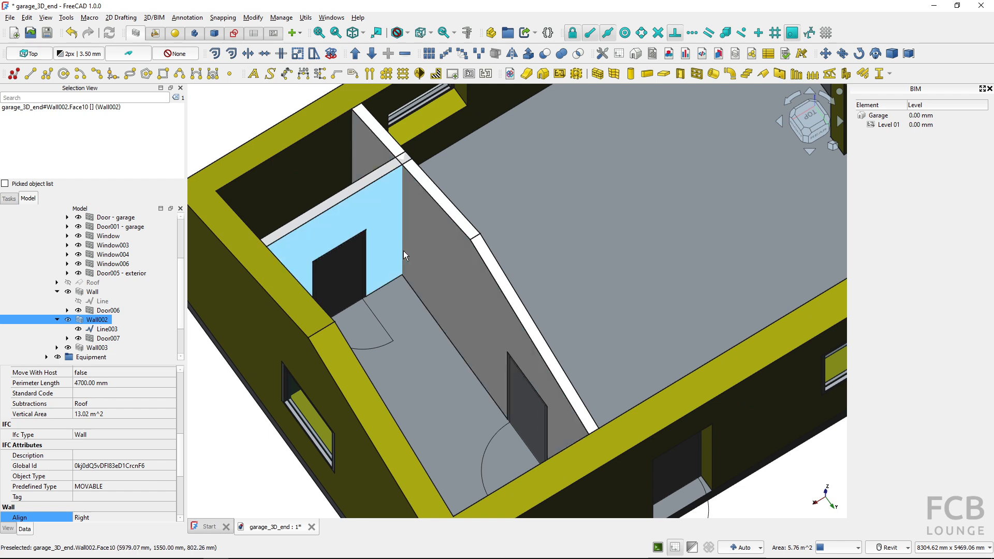
key(ctrl)
key(ctrl)
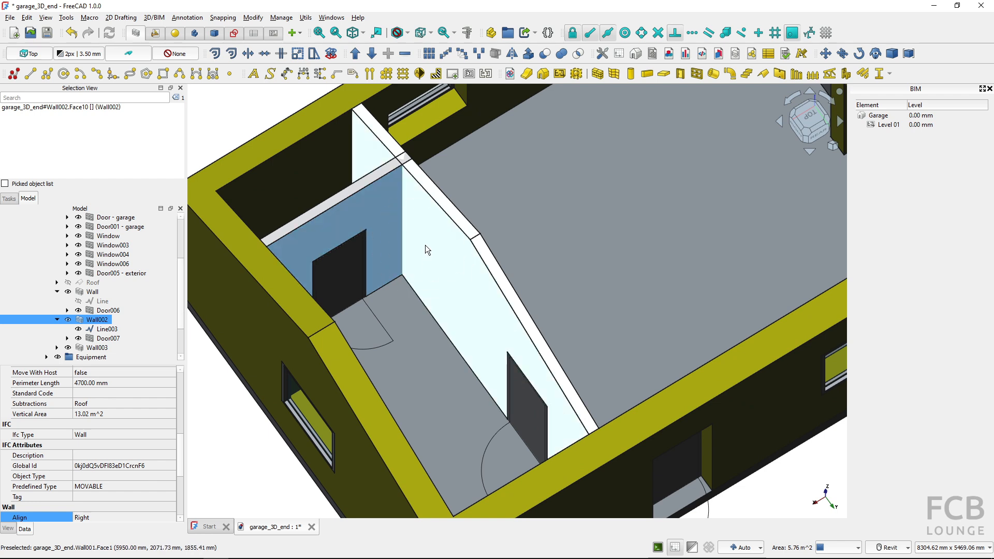
key(ctrl)
key(ctrl)
shift+middle_drag(414, 198, 527, 269)
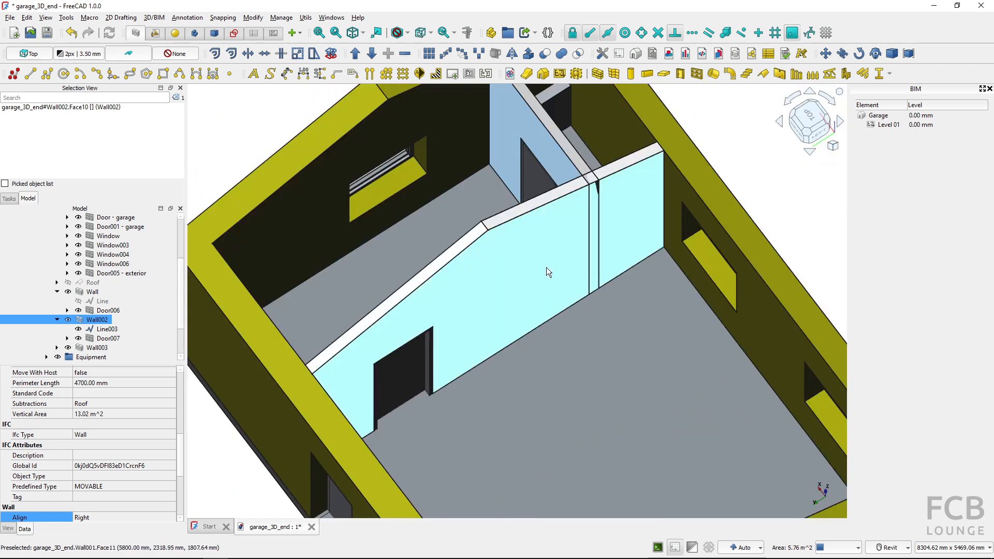
key(ctrl)
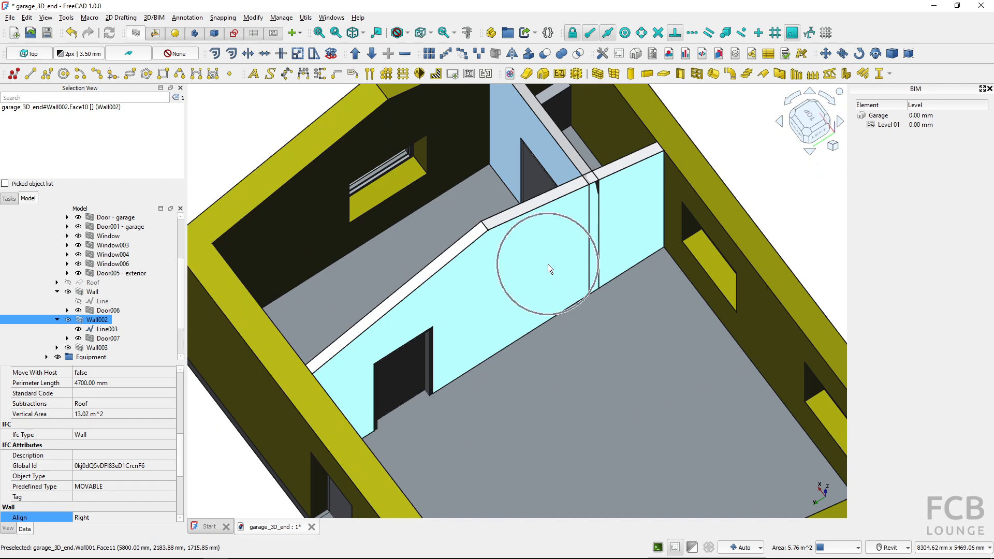
shift+middle_drag(548, 264, 706, 266)
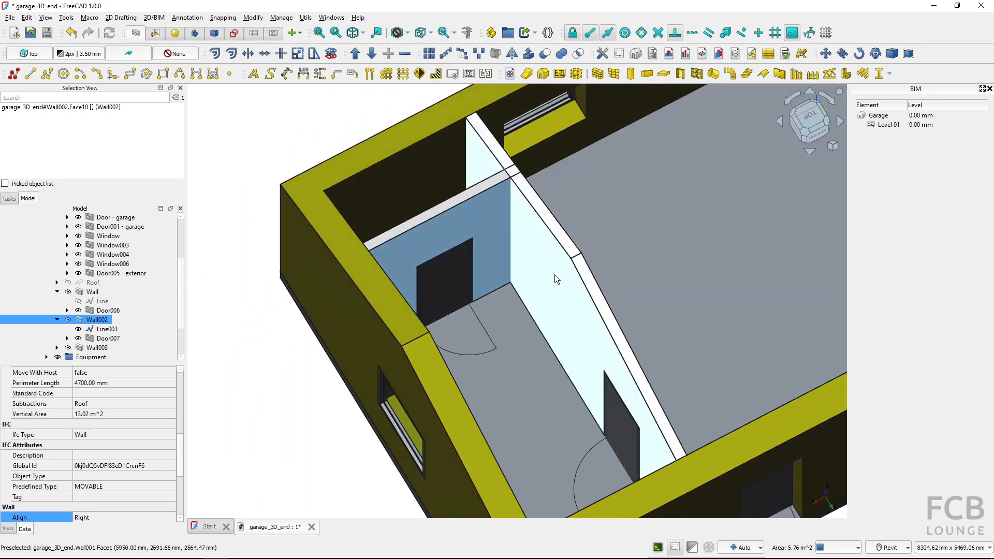
Undo the Wall002 alignment, the Line003 extension and the interior wall move, and redo only the Move
click(70, 36)
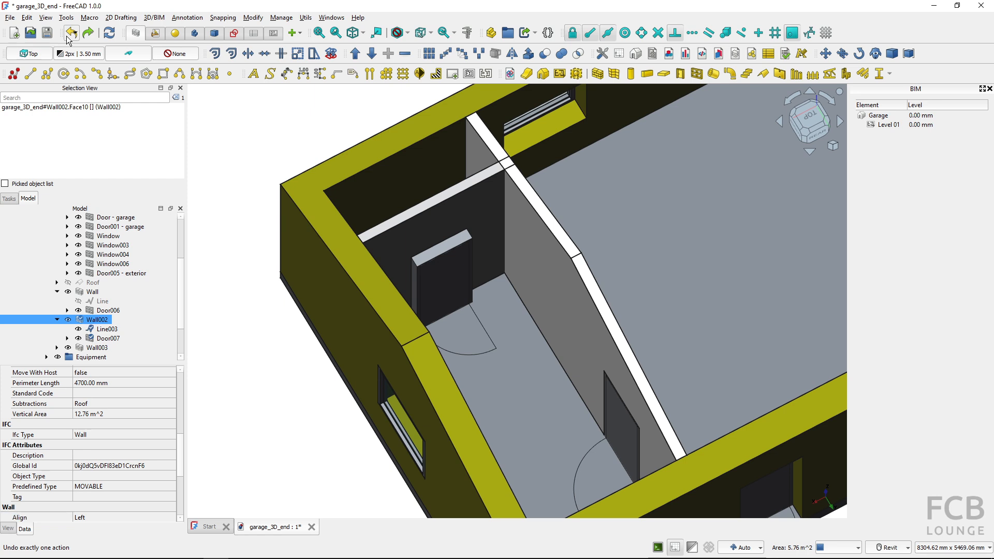
click(69, 38)
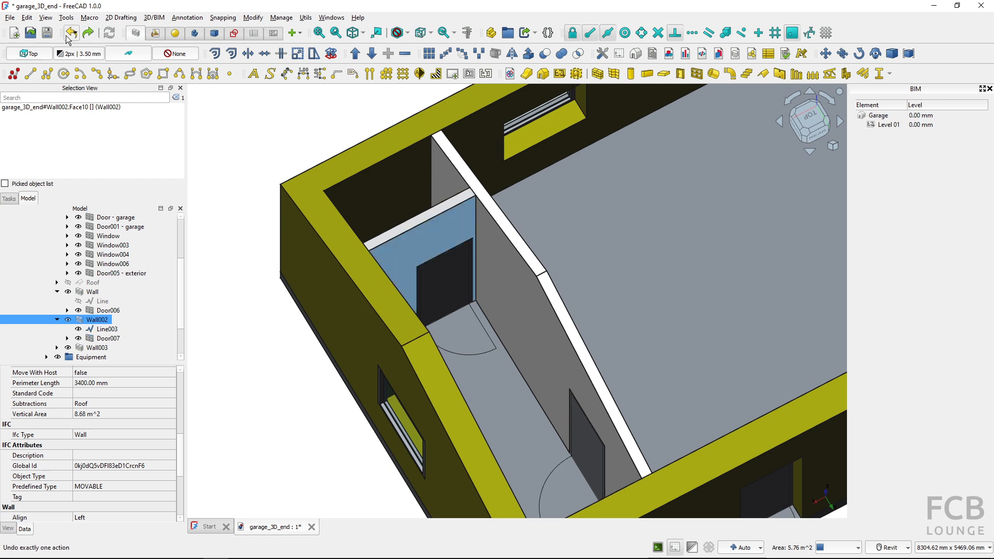
click(92, 35)
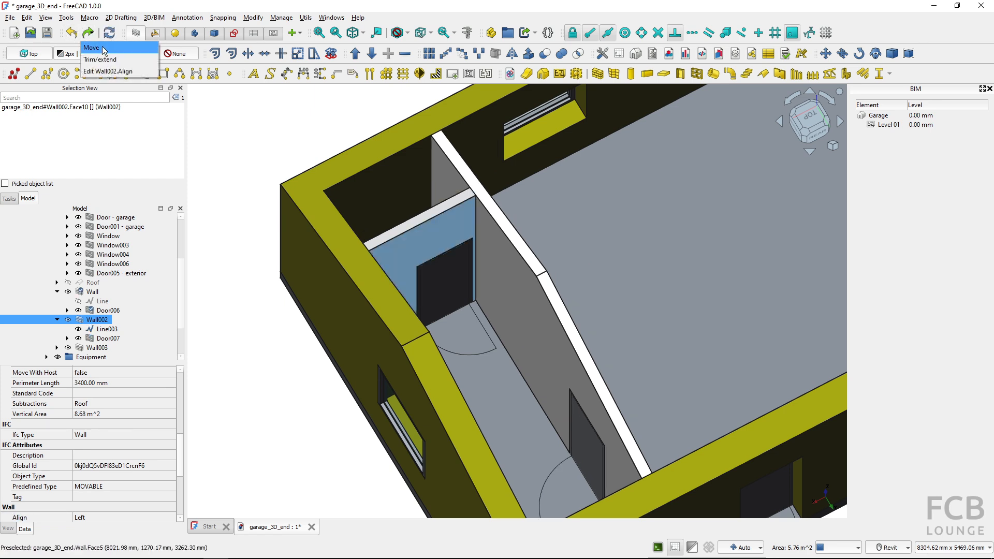
click(99, 48)
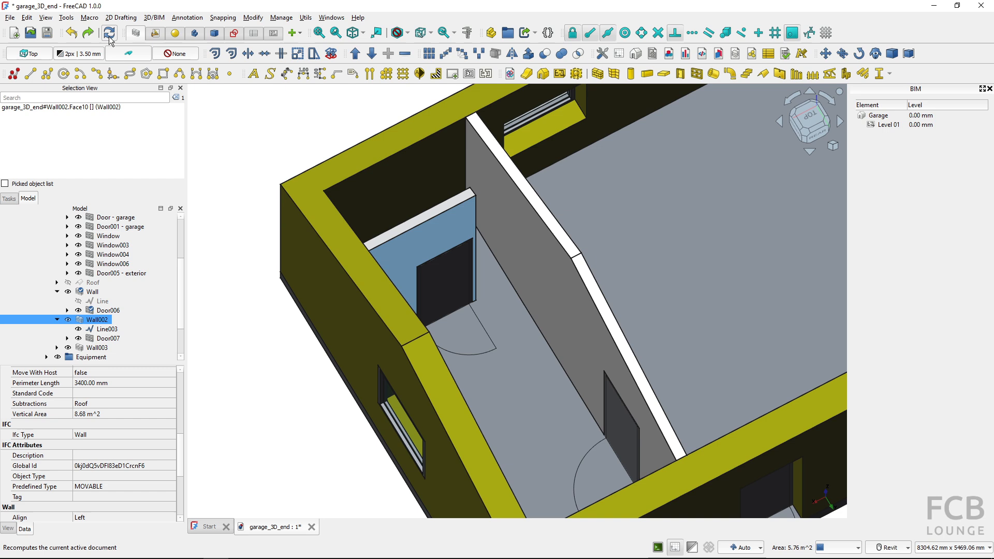
Hide Line003 and extend it by 500 mm with Trimex to the near face of the moved interior wall
click(102, 329)
click(78, 330)
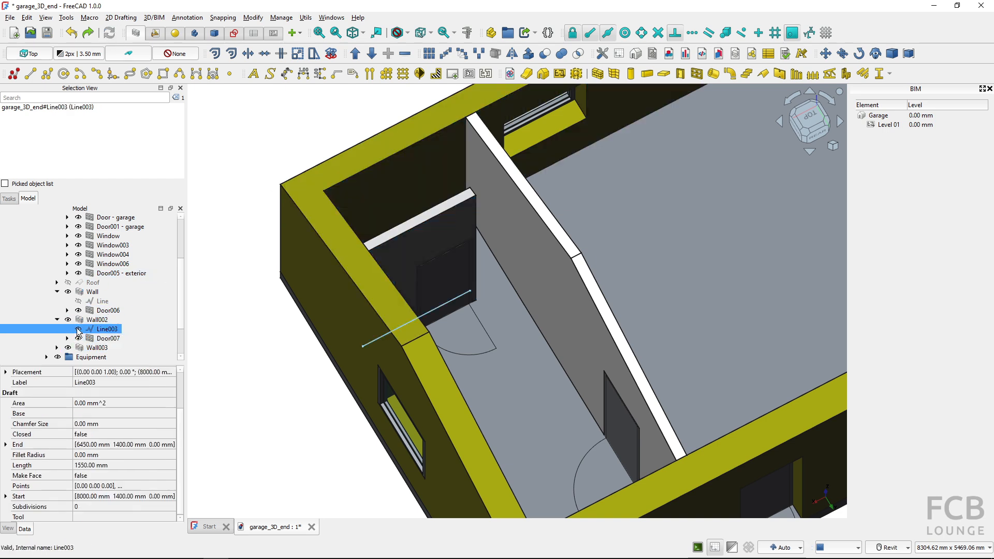
click(78, 330)
click(248, 54)
shift+middle_drag(520, 248, 504, 234)
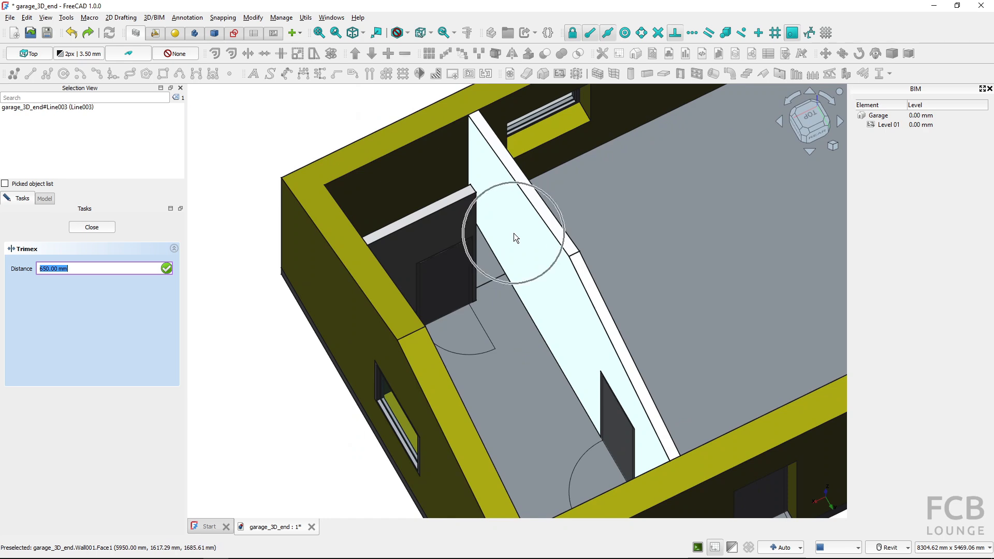
shift+middle_drag(533, 240, 572, 270)
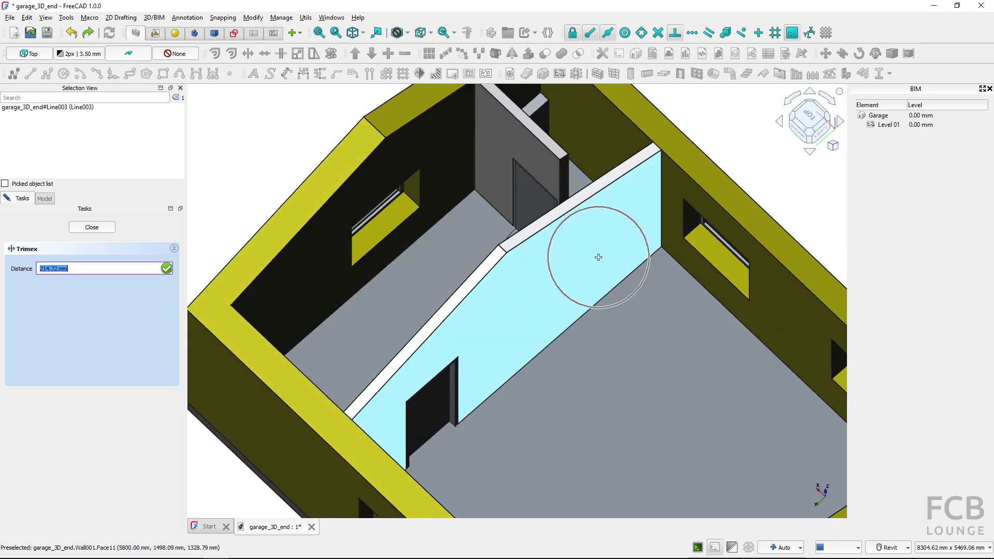
key(Return)
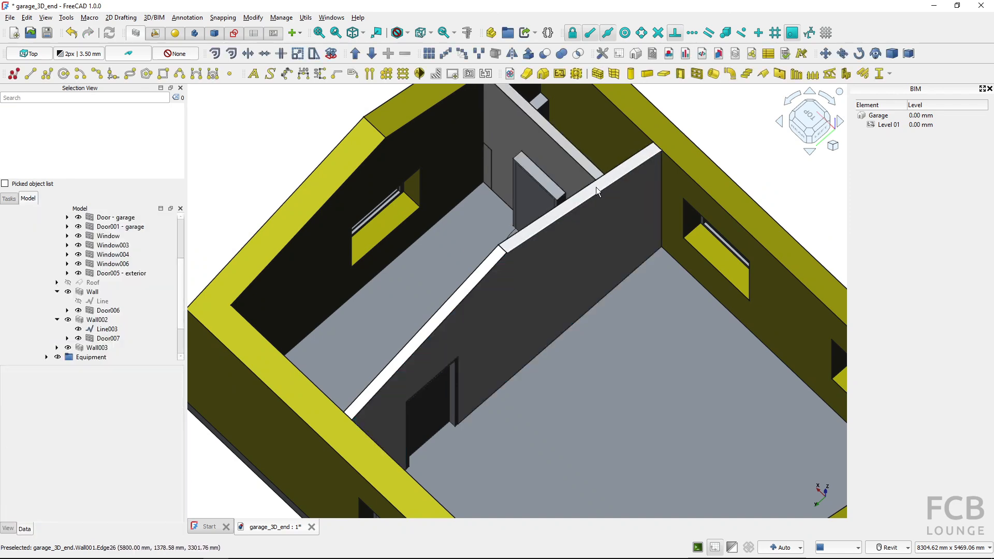
Set the alignment of the extended Wall002 to Right and deselect the wall
shift+middle_drag(575, 206, 735, 213)
click(506, 237)
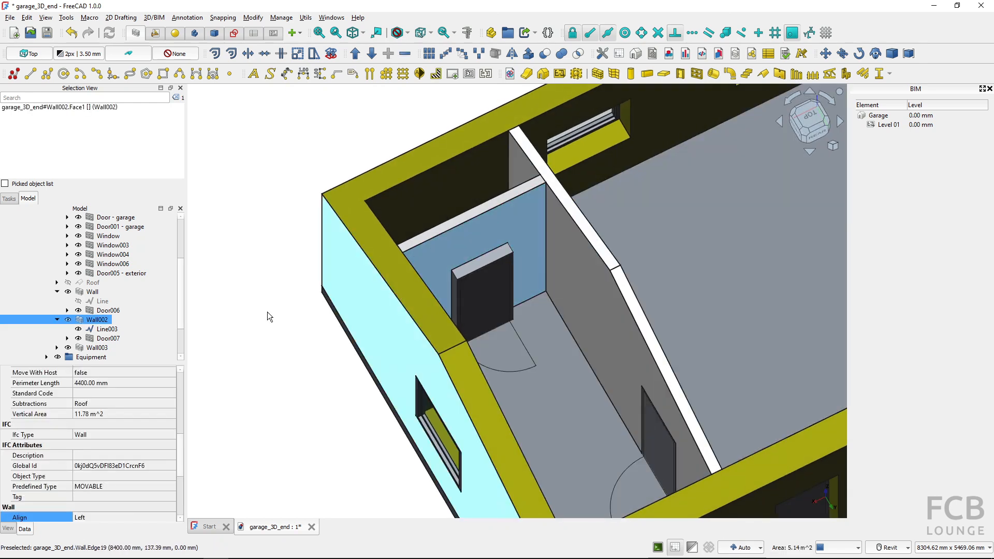
scroll(116, 461, down, 1)
click(94, 490)
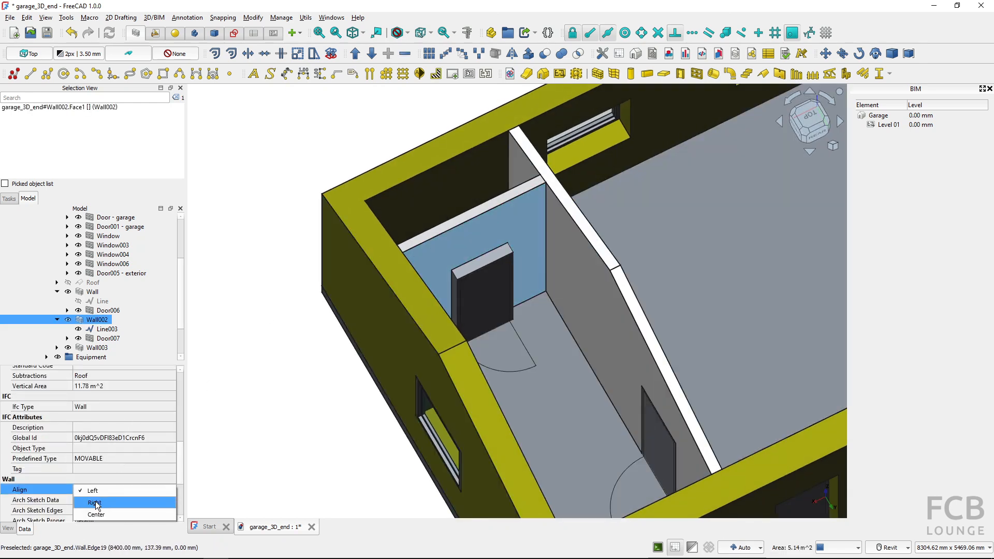
click(96, 502)
click(304, 431)
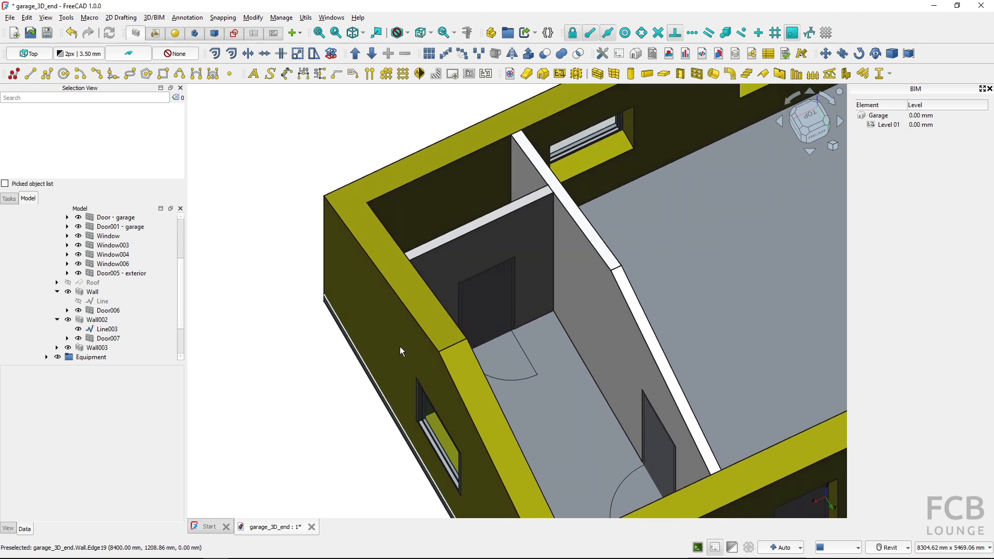
Extend Line003 by 1000 mm with Trimex through the interior wall into the large garage space
key(ctrl)
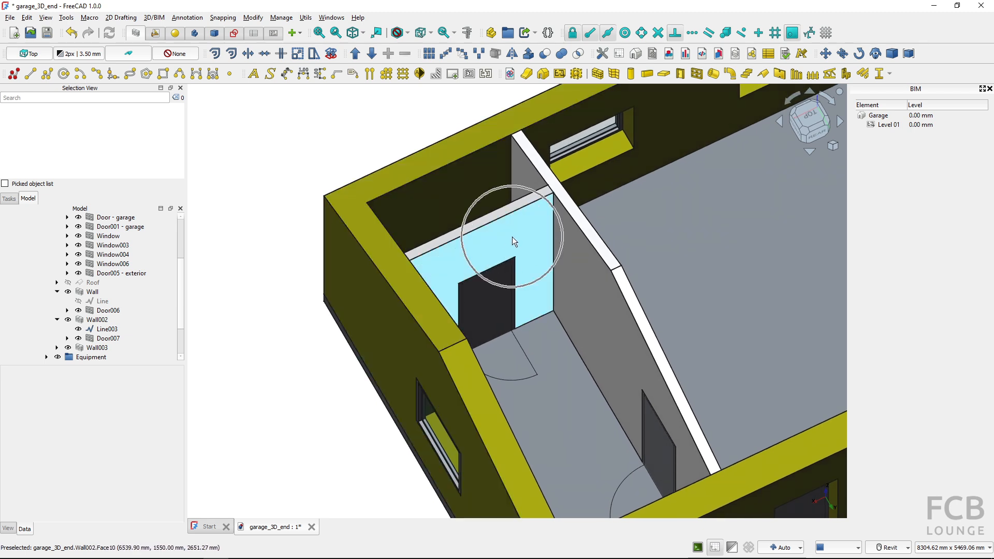
middle_drag(513, 238, 352, 310)
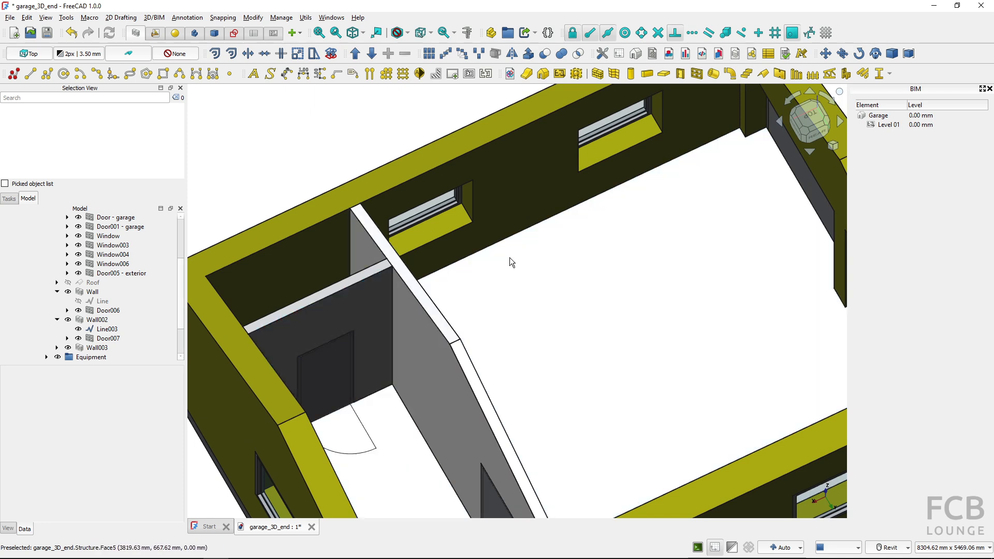
click(108, 330)
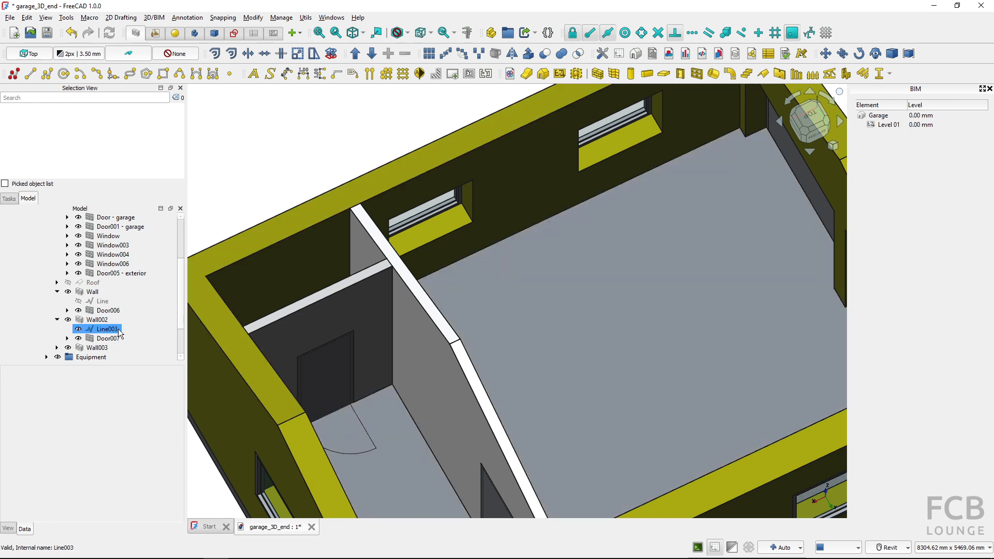
click(114, 329)
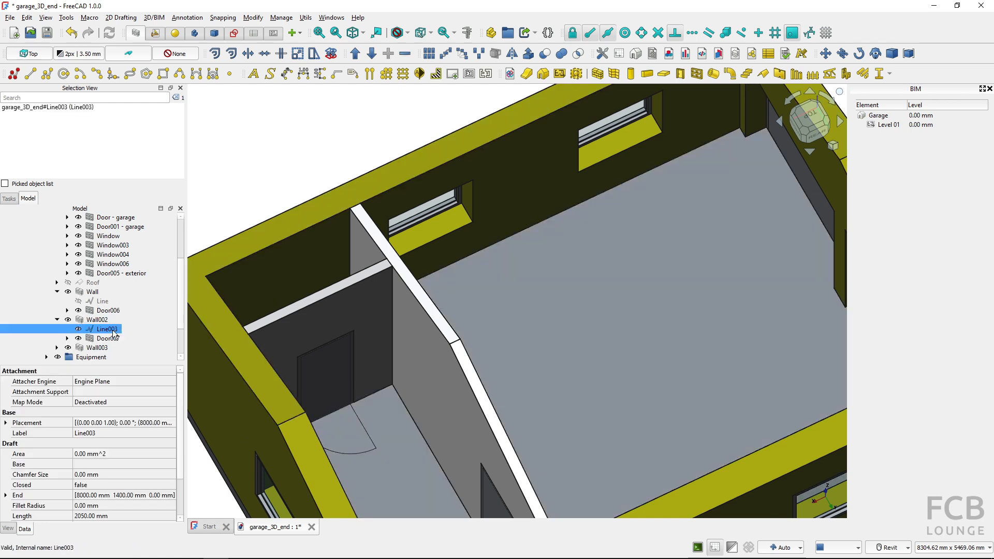
click(253, 58)
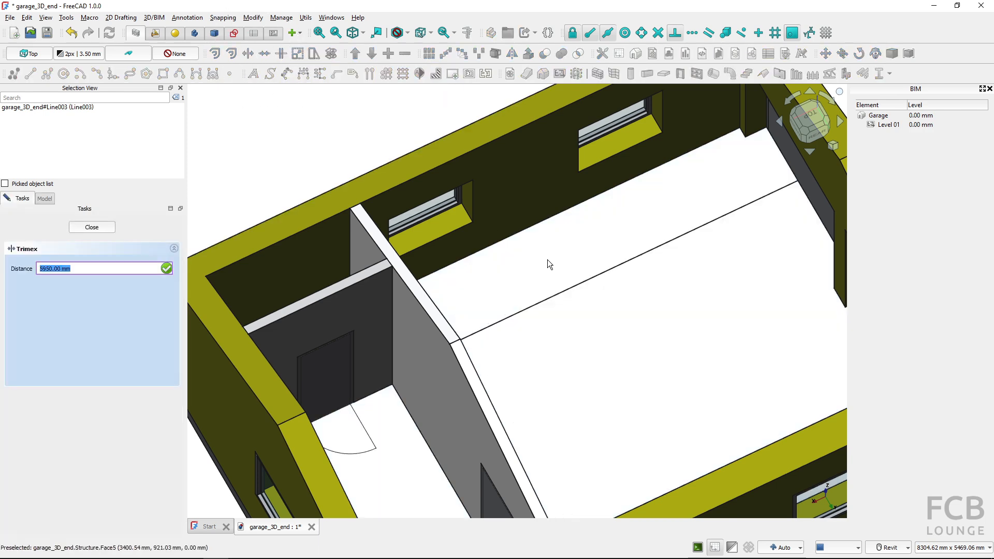
scroll(548, 260, down, 5)
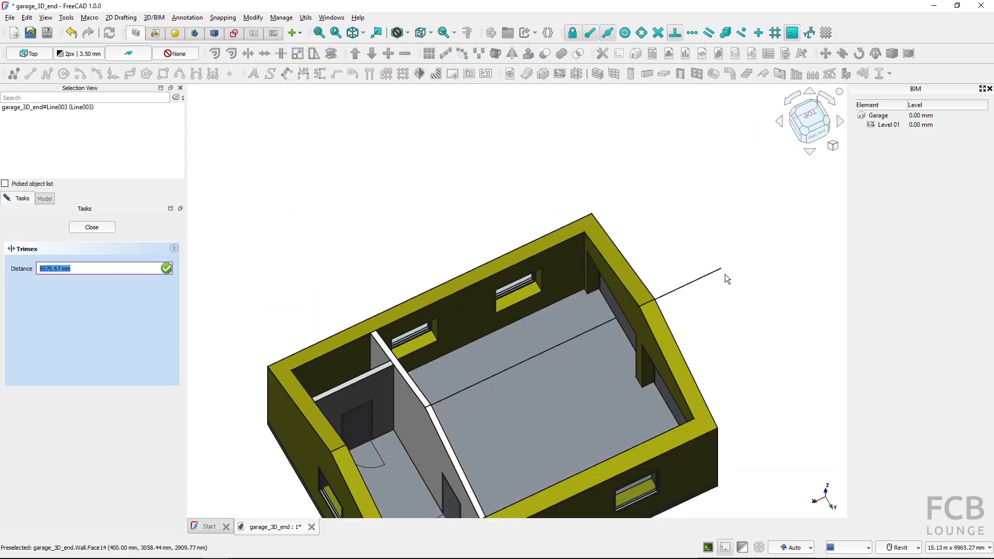
middle_drag(726, 275, 740, 263)
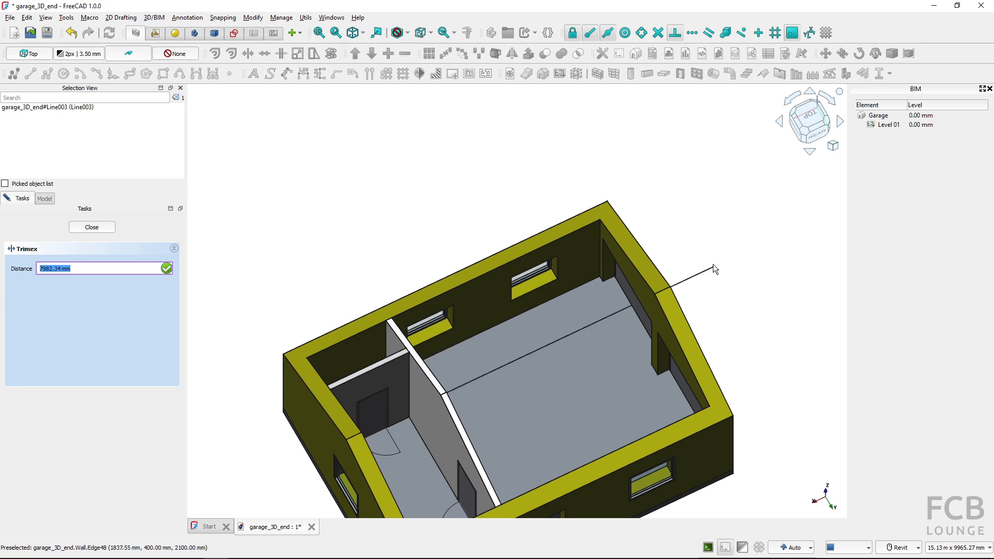
text(1000)
key(Return)
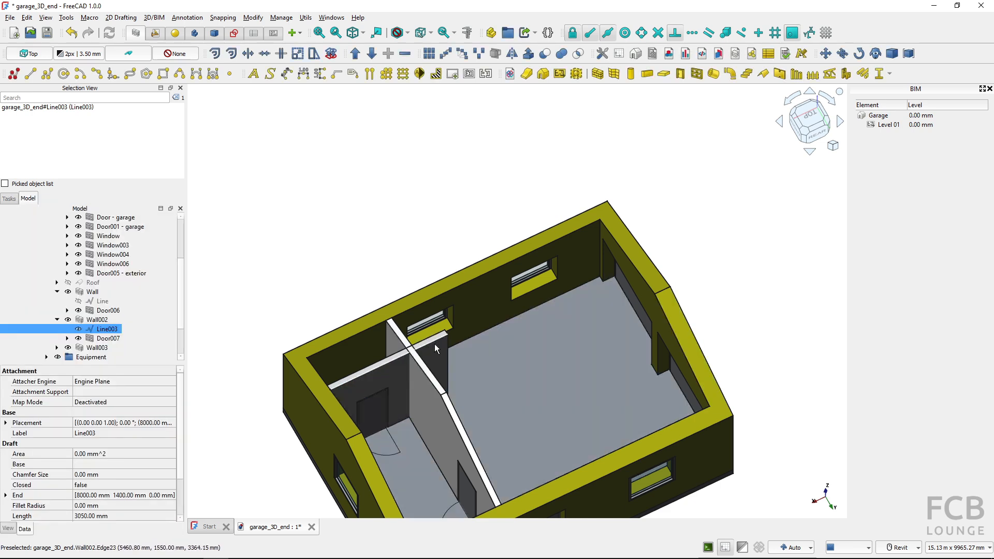
Set the length of Line003, the base line of Wall002, to 3200 mm
scroll(444, 369, up, 3)
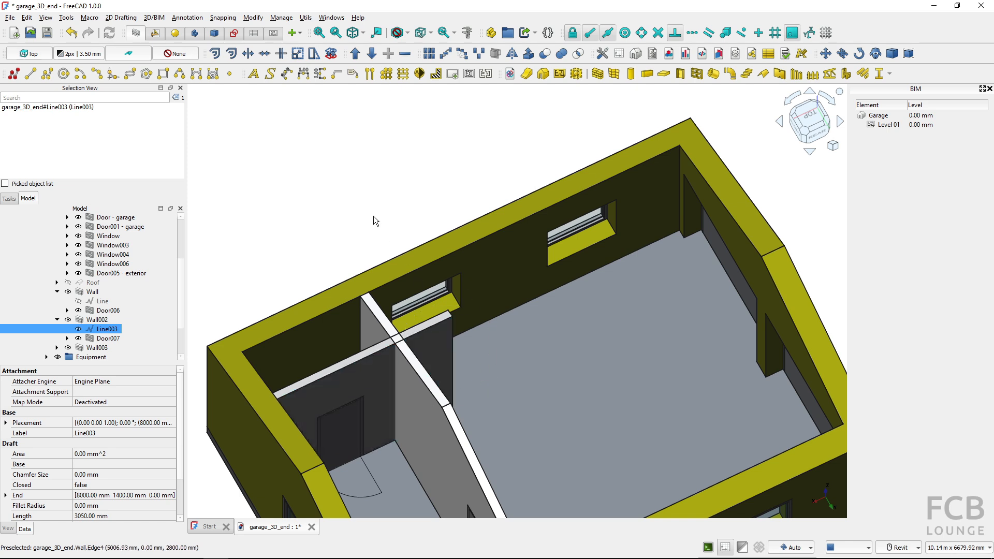
scroll(55, 414, down, 2)
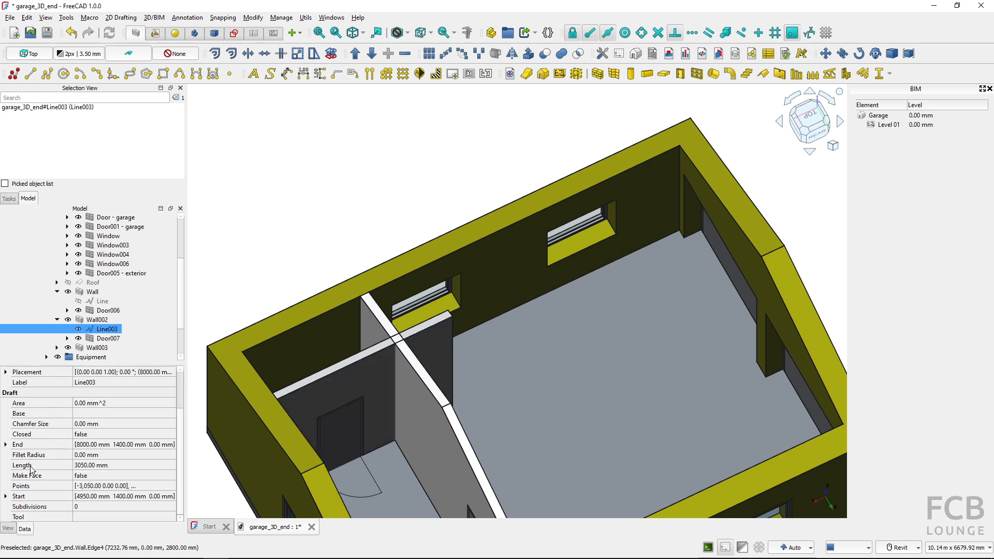
click(115, 465)
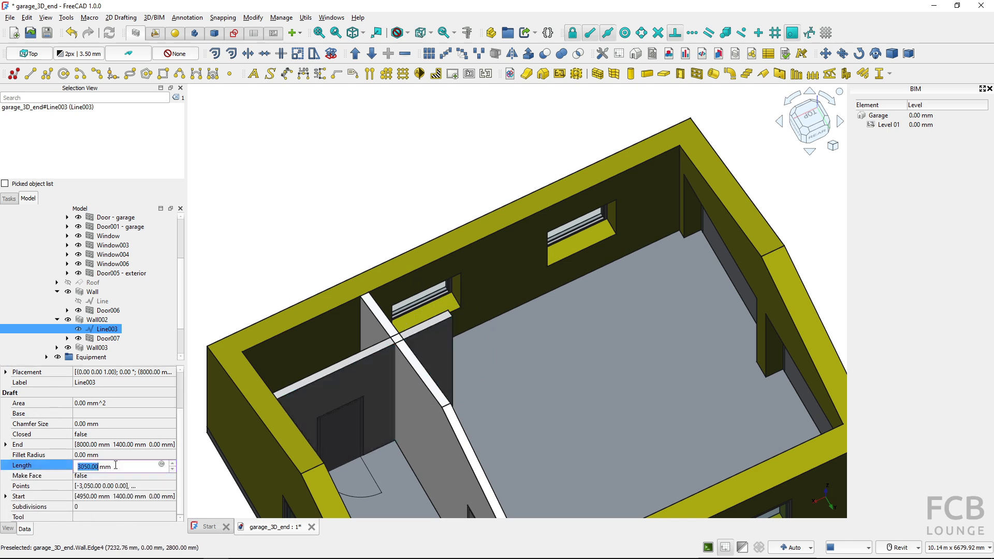
text(3)
key(Return)
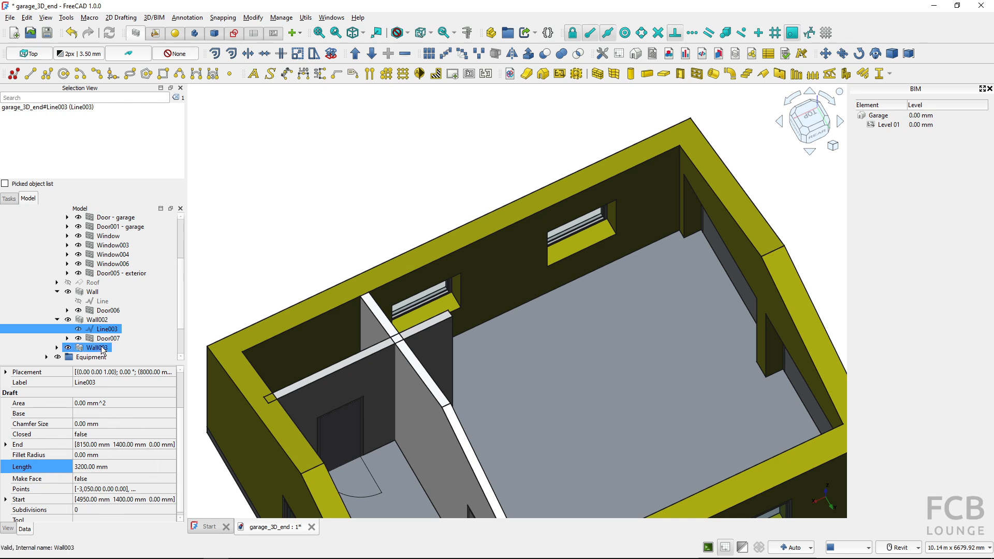
Set the width of Wall002 to 250 mm
click(94, 321)
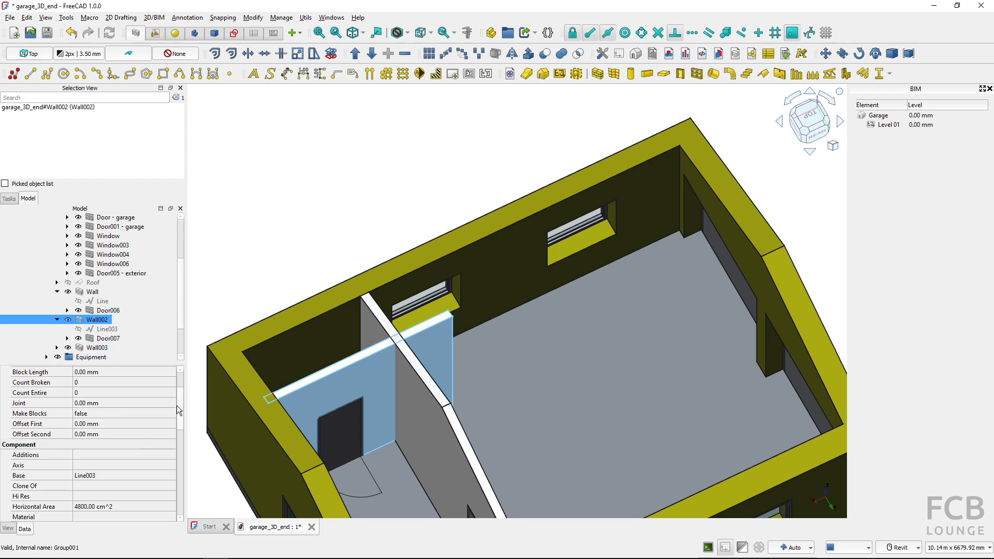
drag(179, 406, 194, 511)
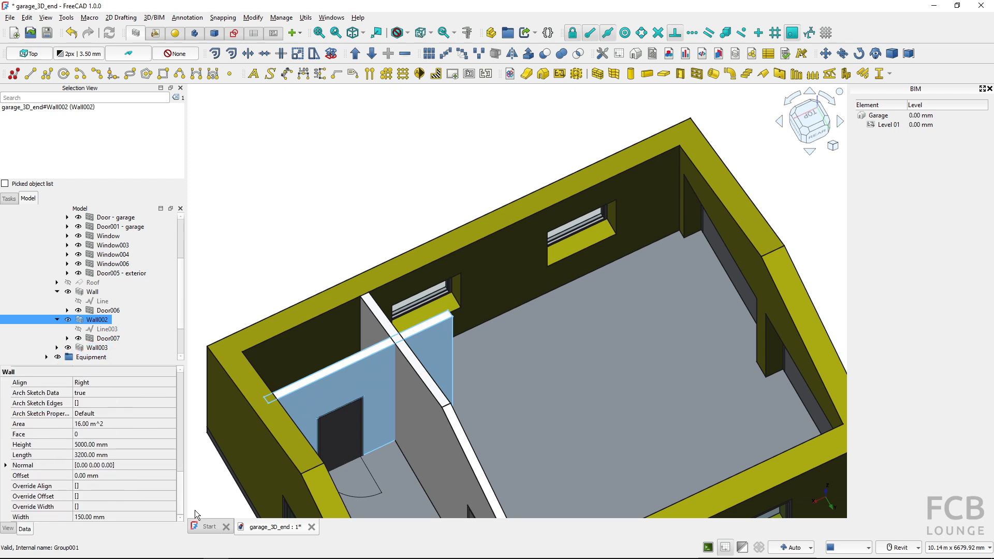
click(110, 517)
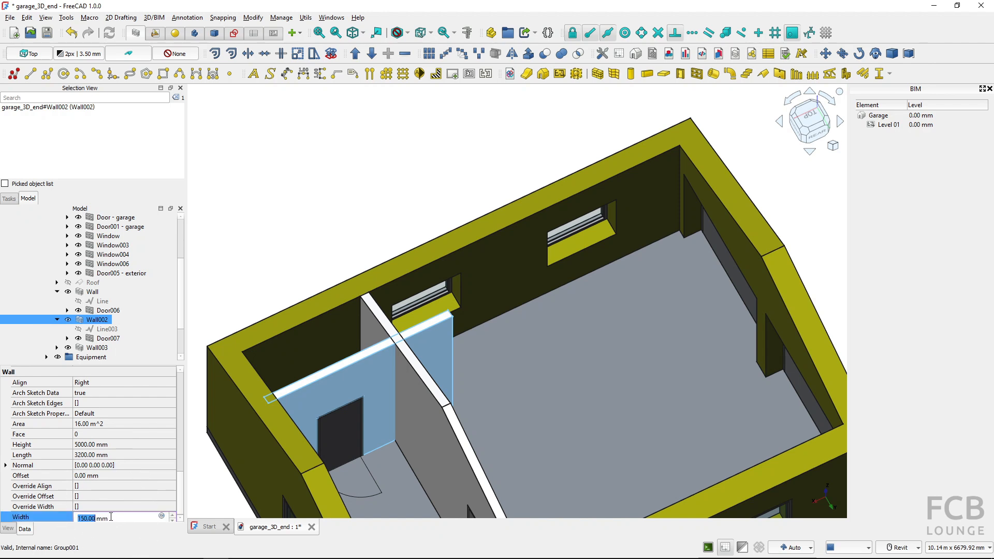
text(250)
key(Return)
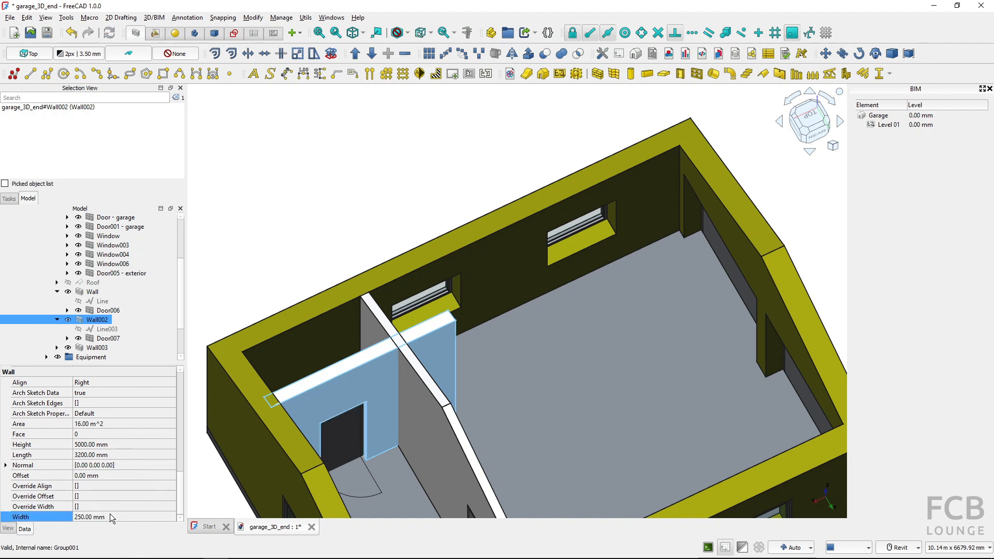
Set the length of Wall002 to 3500 mm directly in the wall's own properties
click(128, 453)
text(3500)
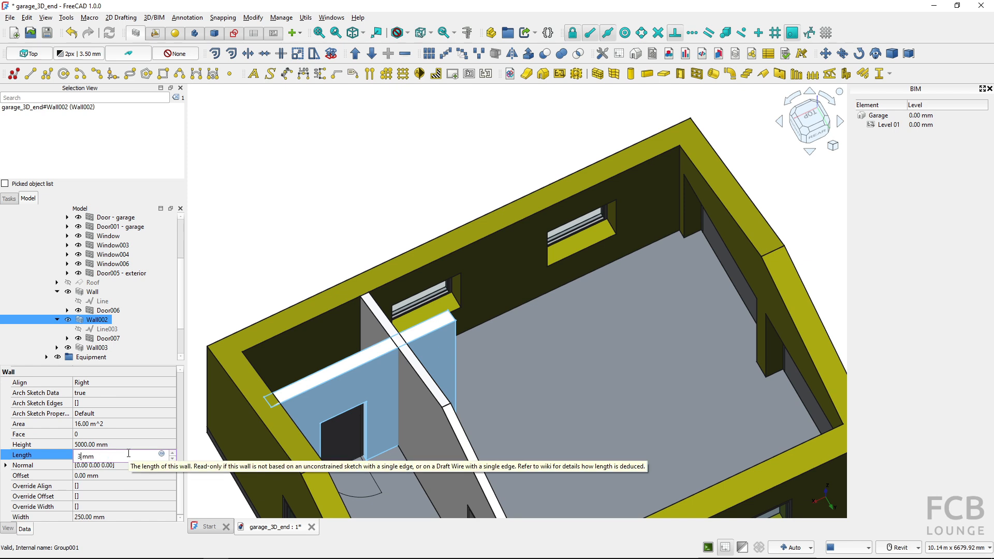
key(Return)
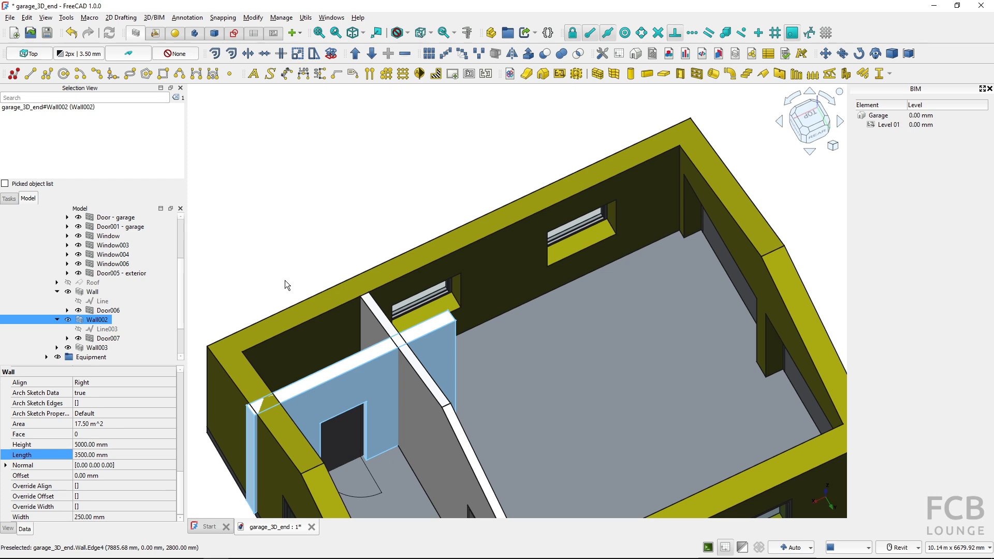
Undo the Wall002 length and width edits, the Line003 length edit and its last extension, recompute the document and clear the selection
click(80, 34)
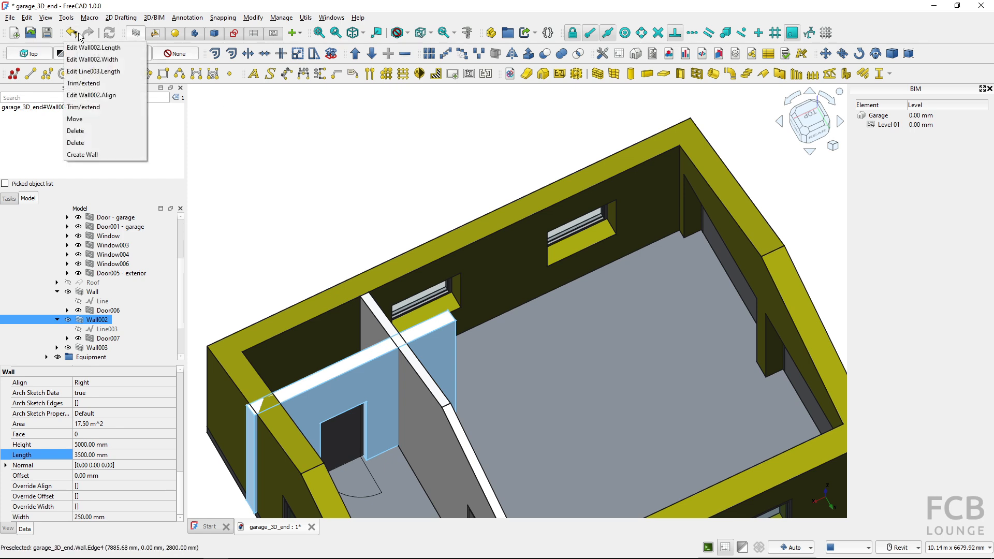
click(98, 73)
click(120, 17)
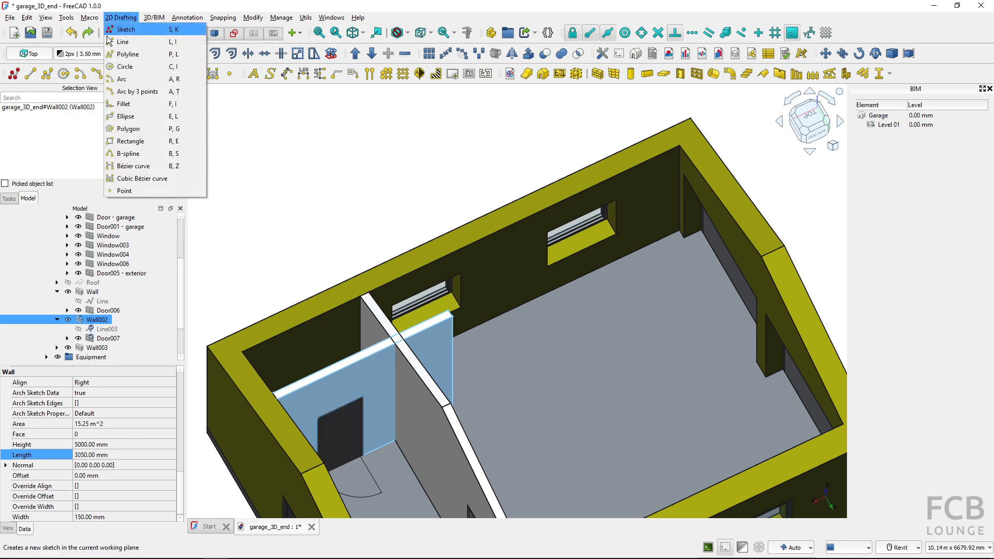
key(Escape)
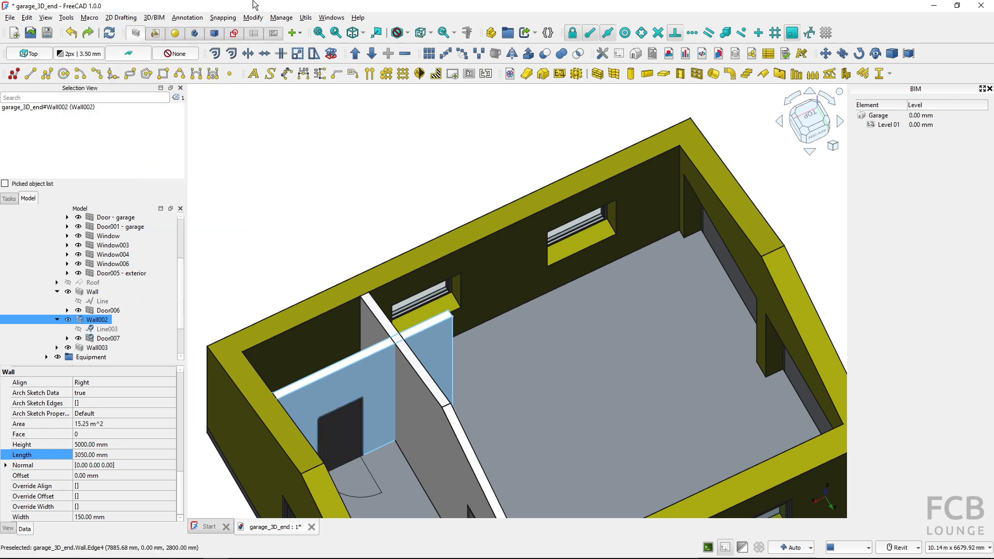
click(109, 34)
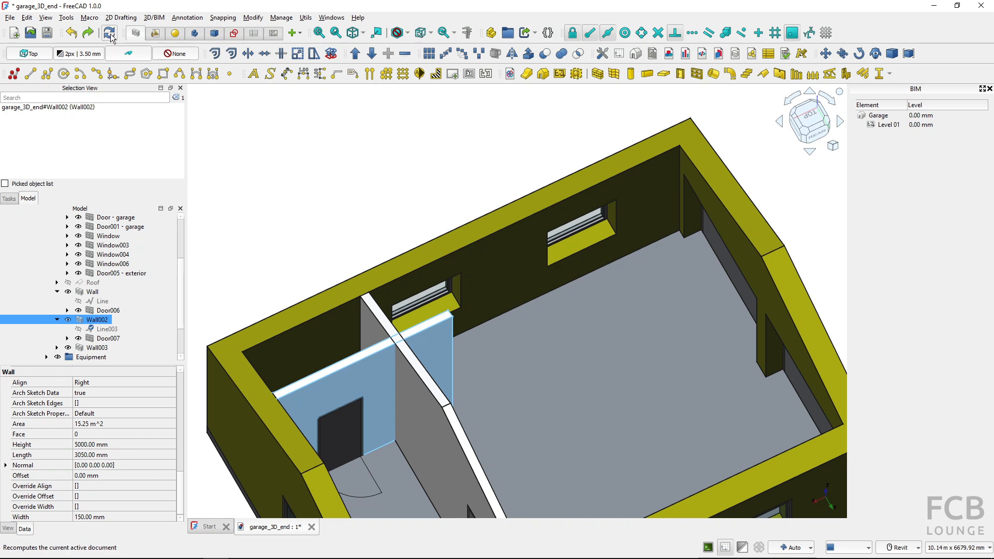
click(250, 205)
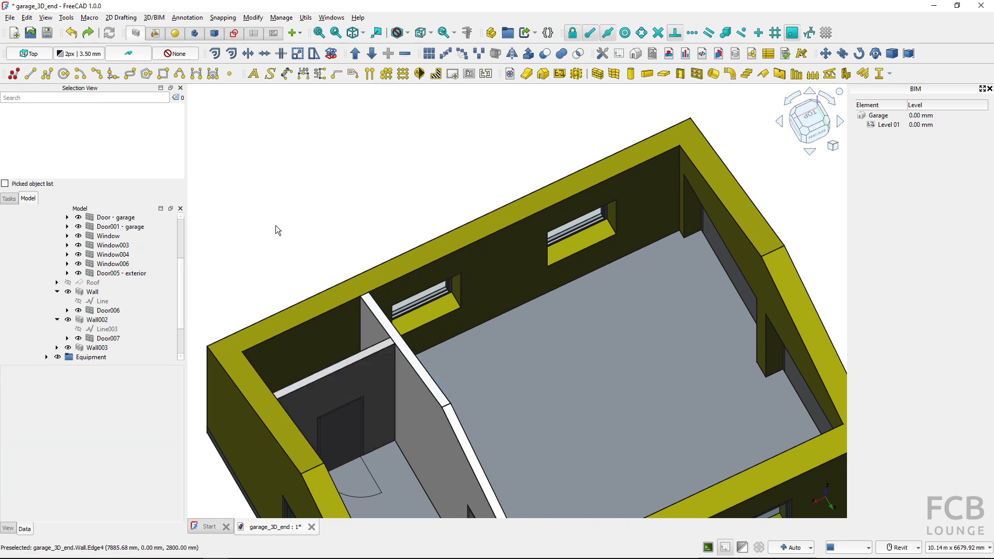
Move the whole exterior wall by about -2580 mm along the X axis, away from the slab on the garage-door side
scroll(378, 386, down, 5)
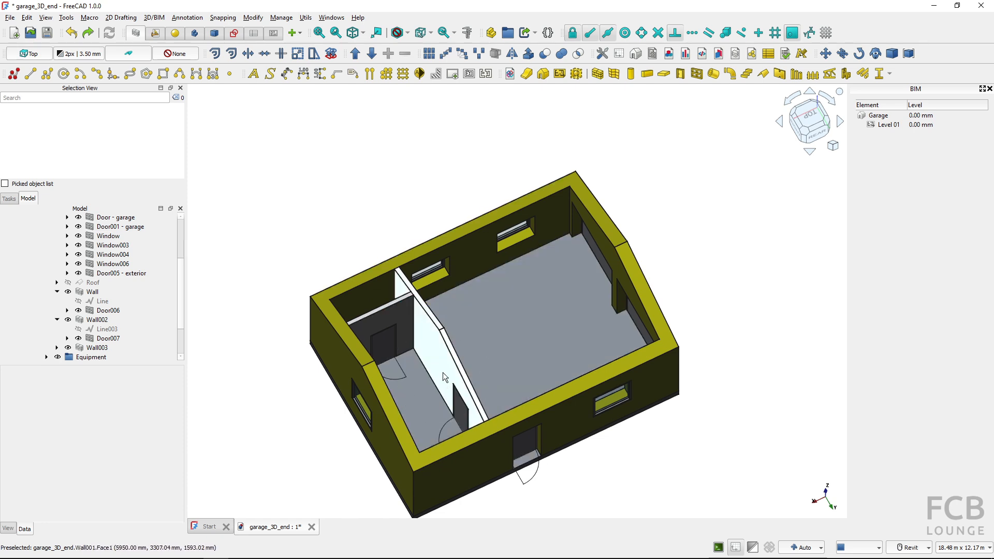
key(ctrl)
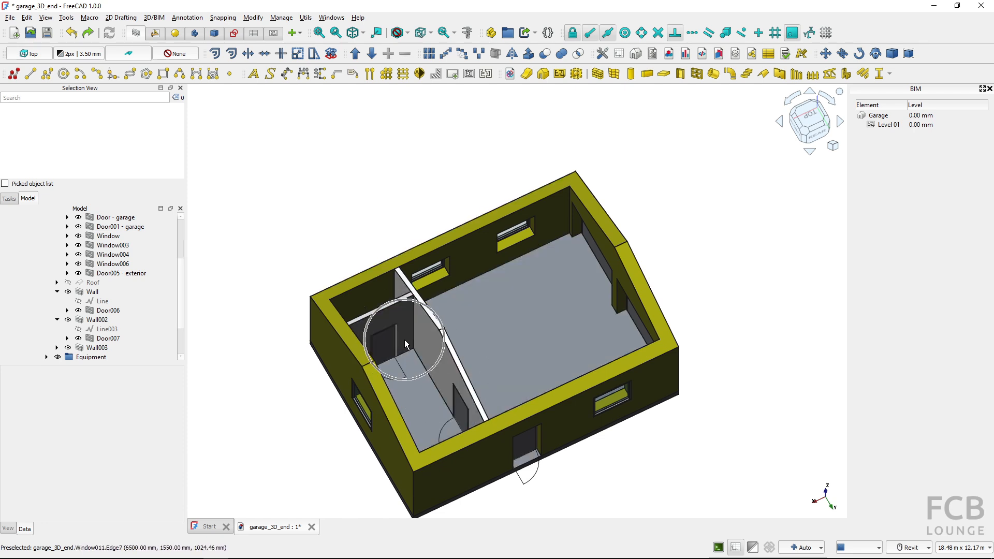
shift+middle_drag(550, 350, 223, 306)
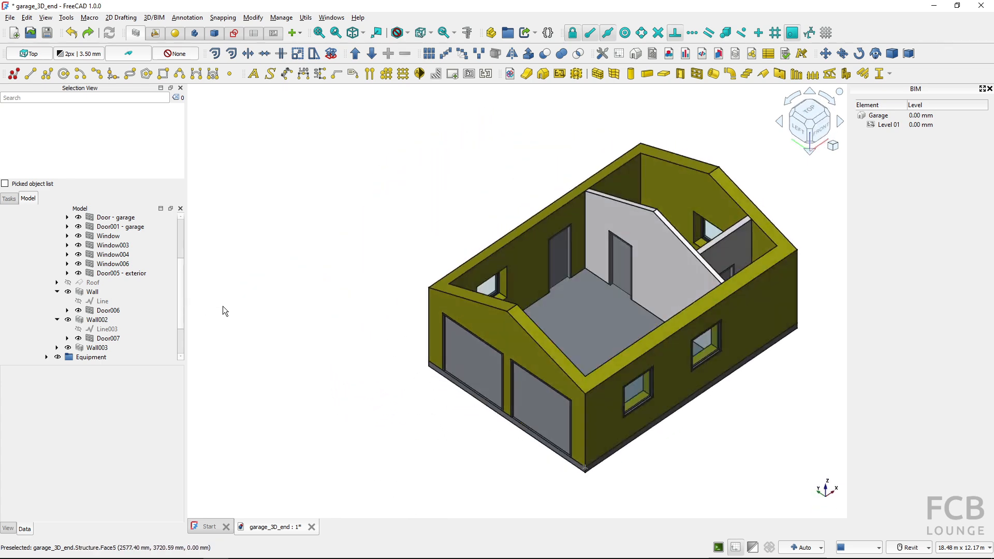
click(511, 346)
middle_drag(499, 362, 477, 345)
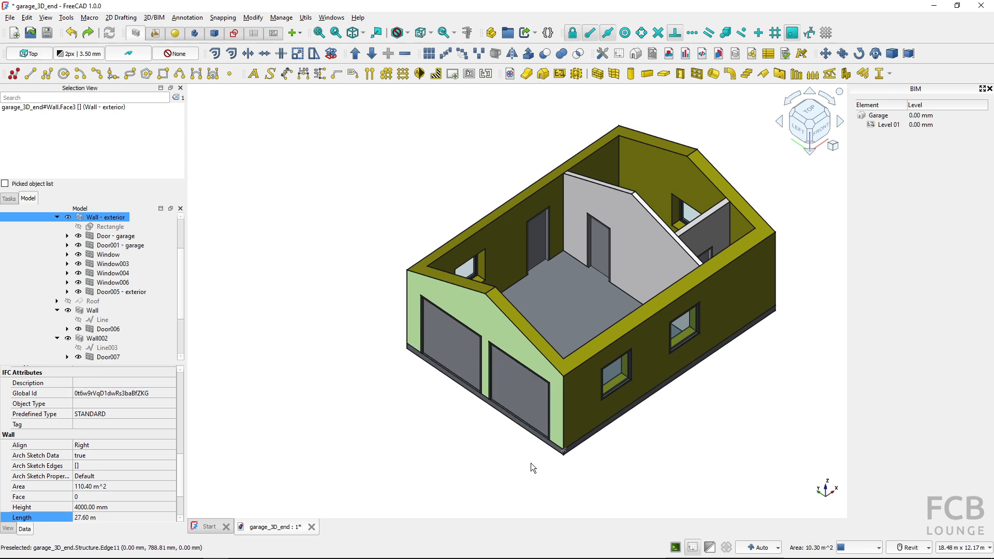
scroll(514, 457, down, 1)
middle_drag(505, 450, 459, 426)
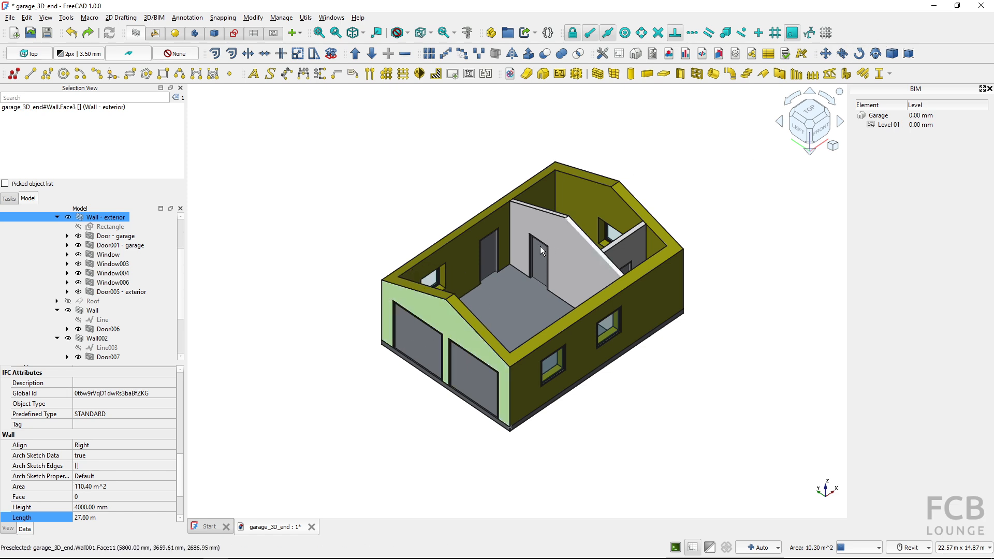
click(424, 306)
scroll(133, 264, up, 1)
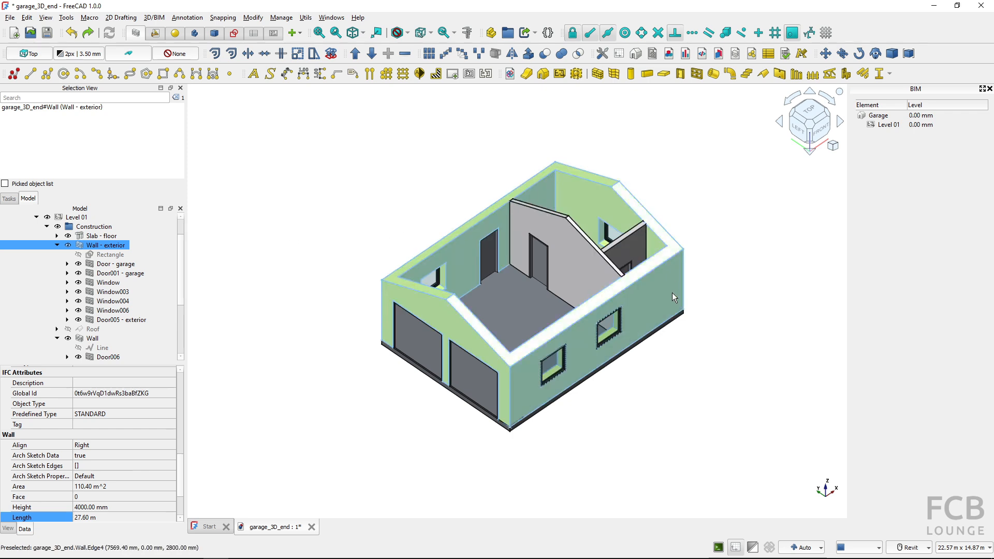
click(826, 53)
click(721, 405)
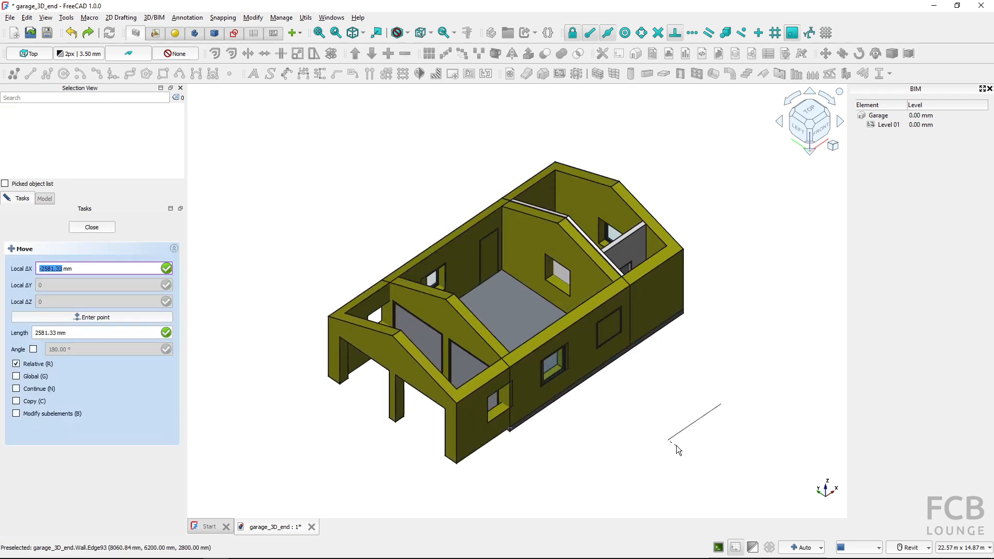
click(677, 445)
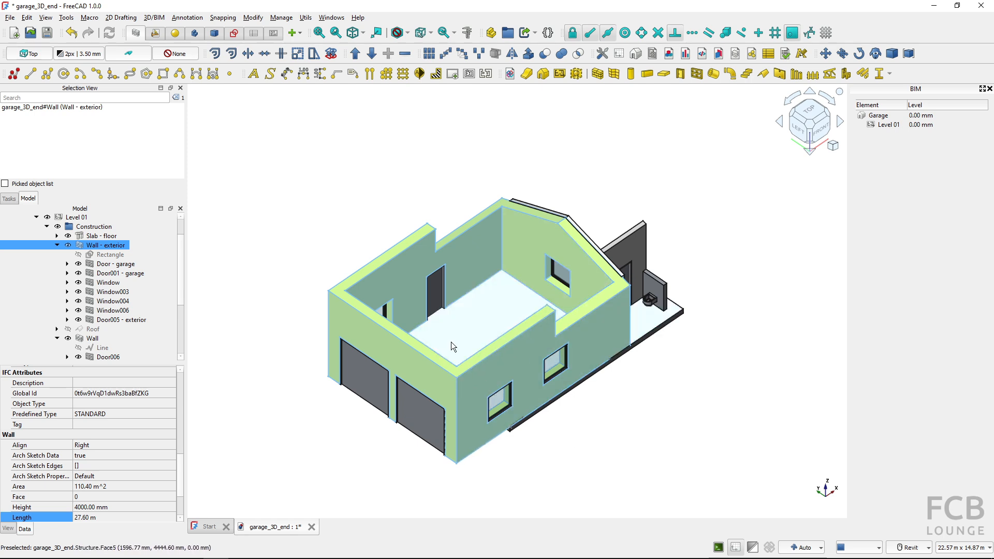
Undo the exterior wall move and recompute the document
click(72, 32)
click(110, 35)
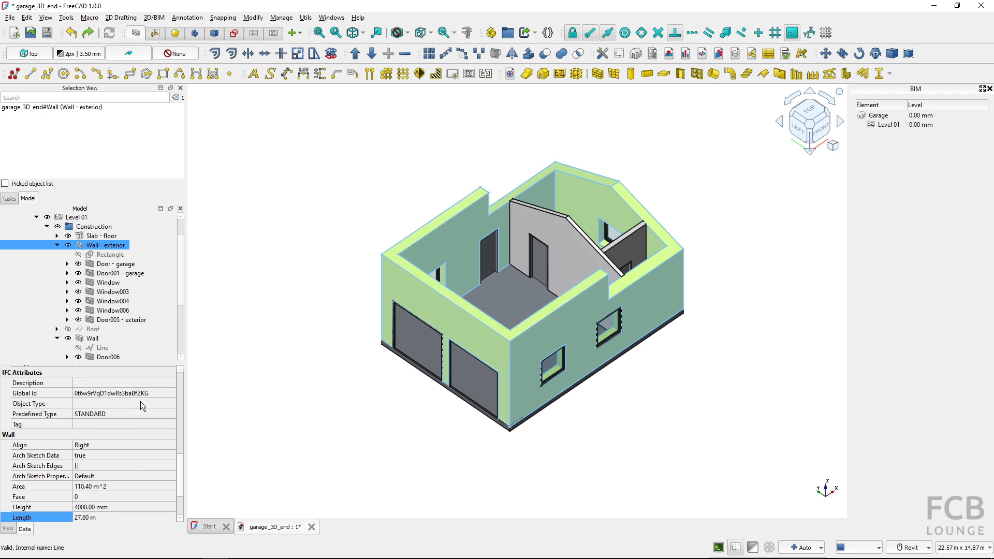
Set the exterior wall's height to 3000 mm
click(129, 507)
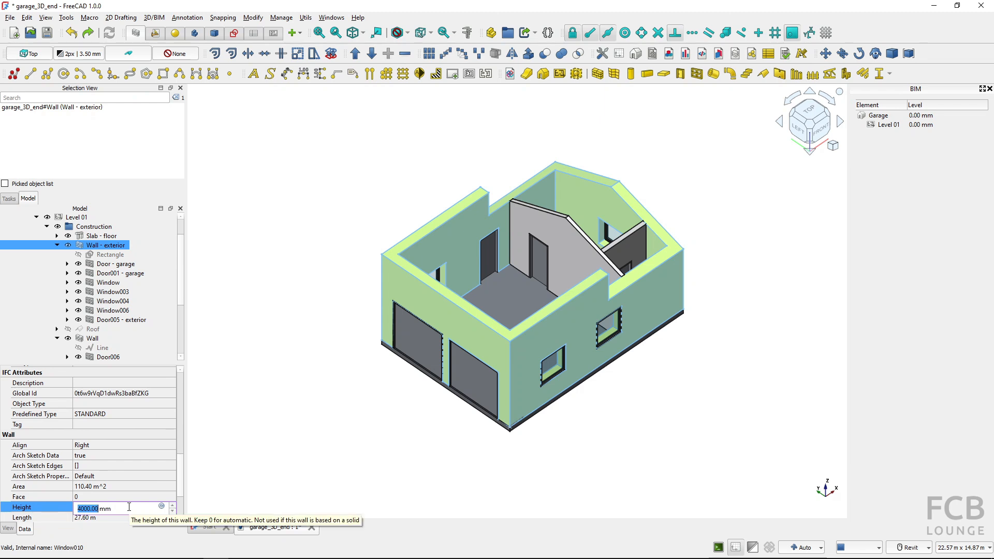
text(25)
text(00)
key(Return)
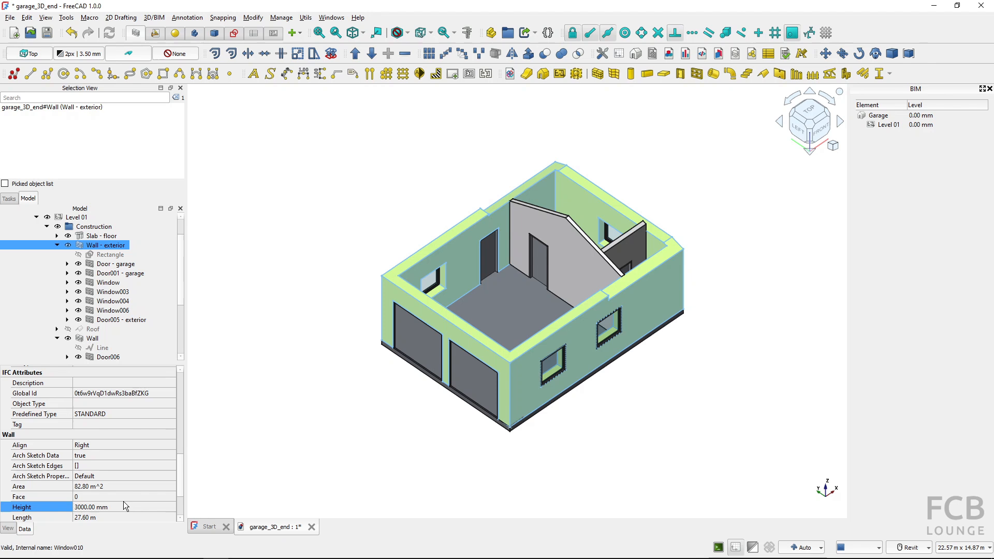
Set the exterior wall's height to 2800 mm and deselect the wall
click(123, 507)
text(2)
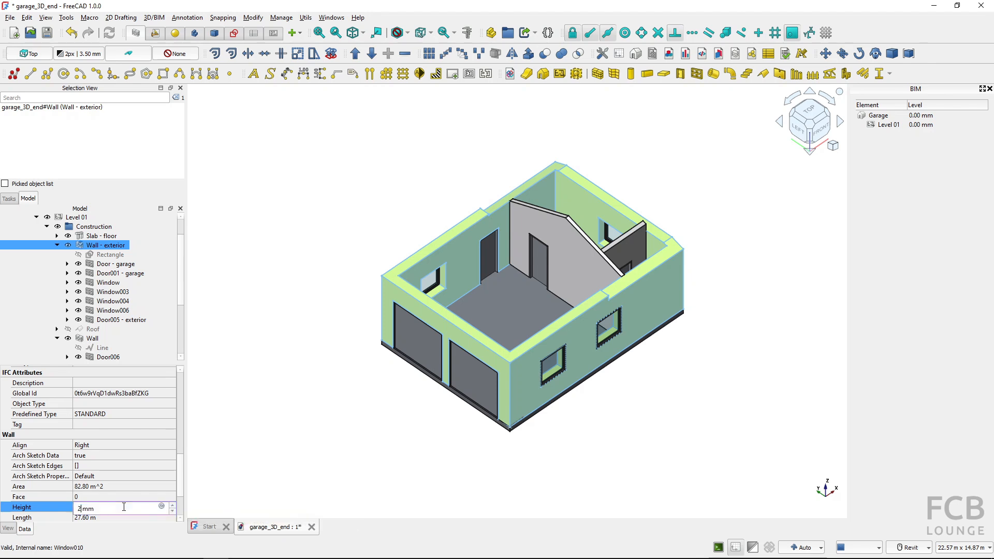
text(800)
key(Return)
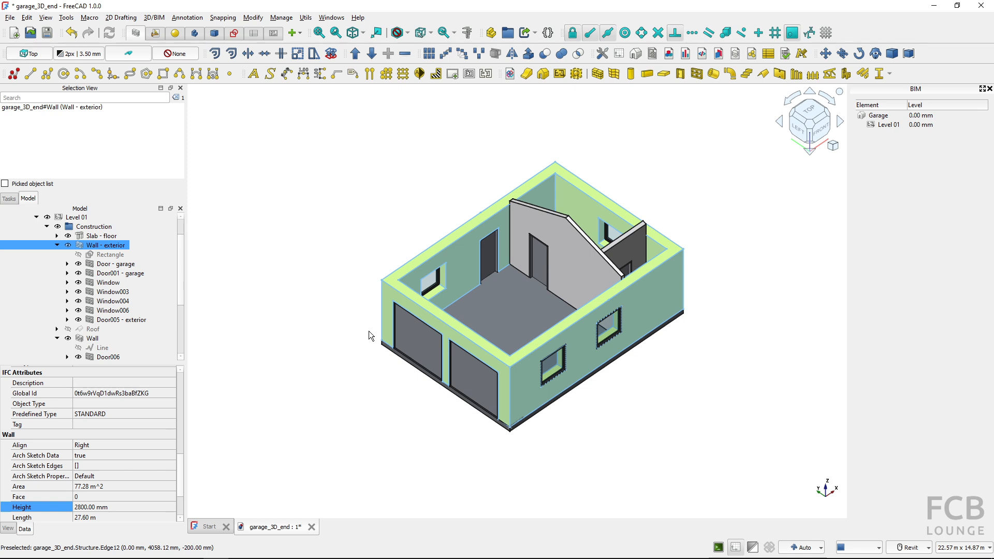
click(372, 305)
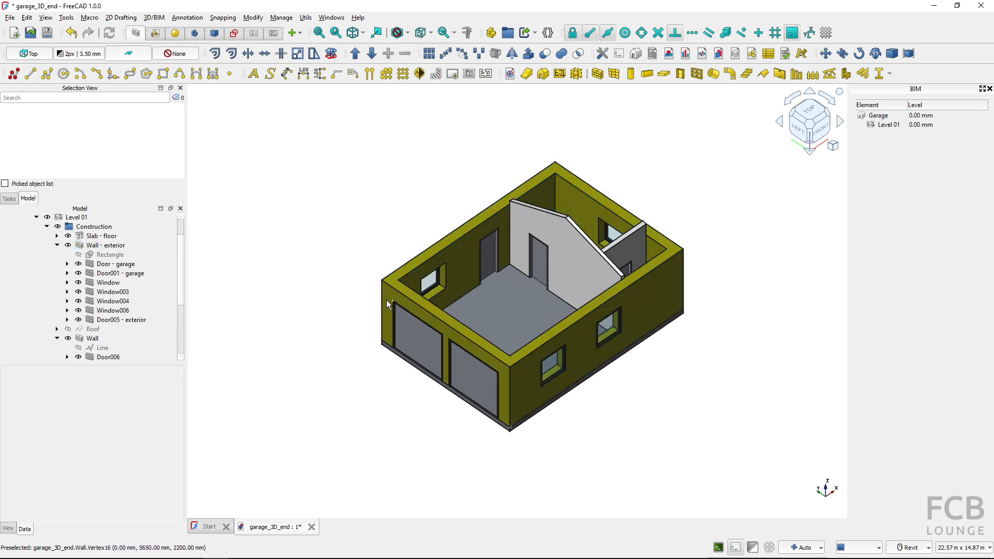
Stretch the garage-door end of the exterior wall's base rectangle by -1000 mm along the X axis, working in top view
click(389, 297)
click(391, 295)
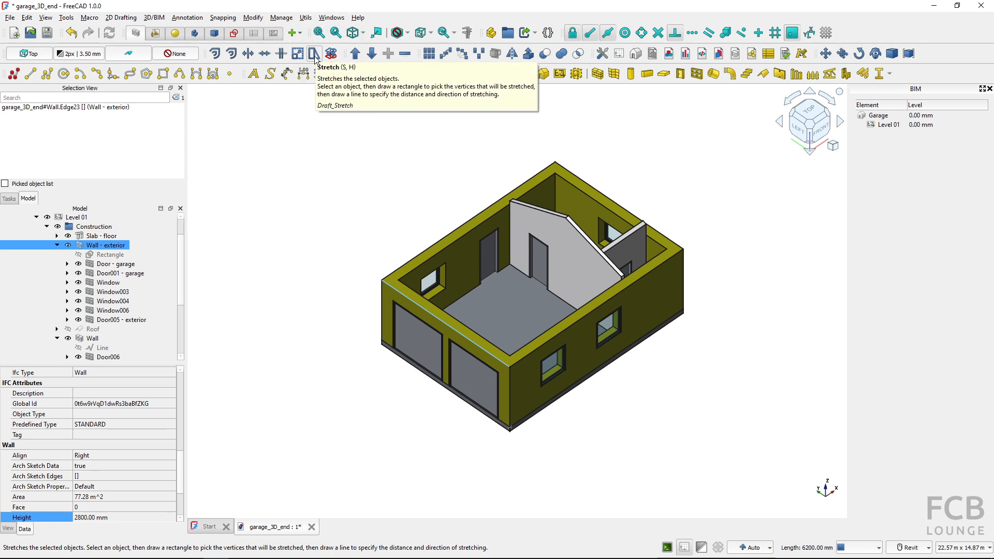
click(121, 256)
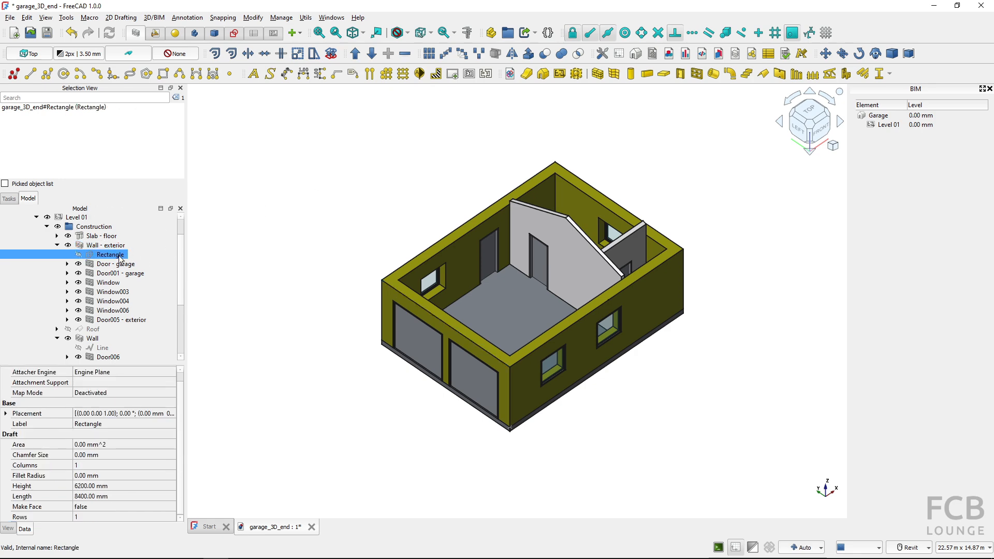
click(809, 110)
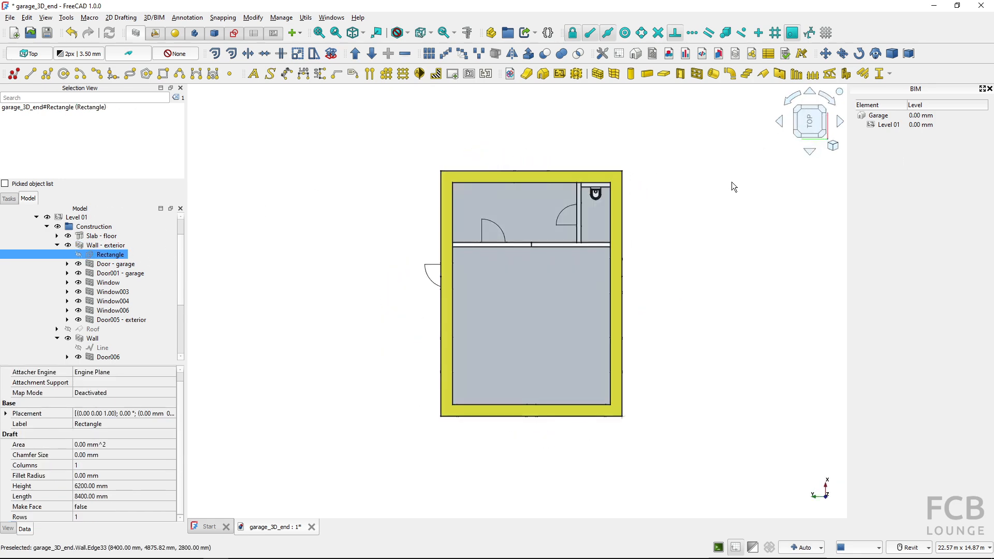
click(801, 132)
middle_drag(456, 339, 462, 316)
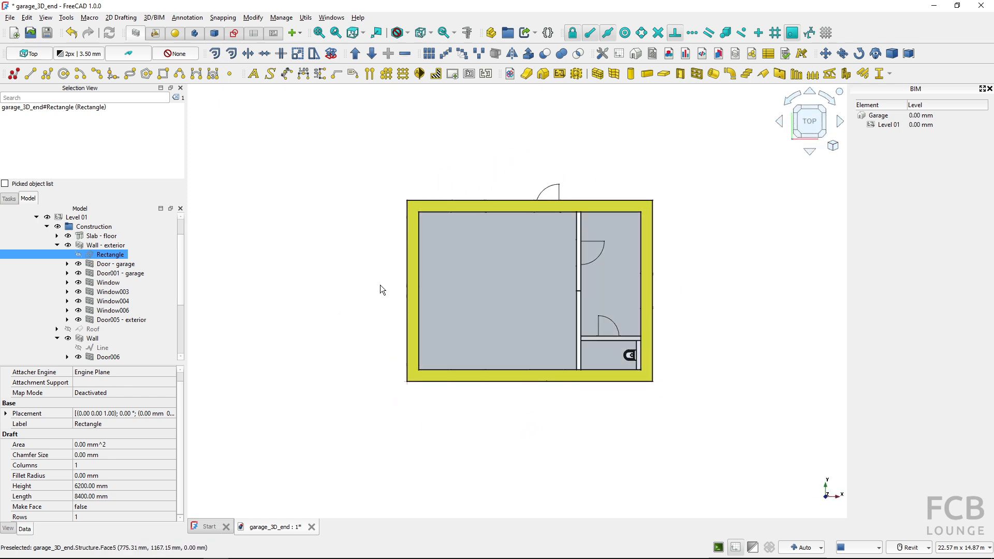
middle_drag(368, 219, 432, 207)
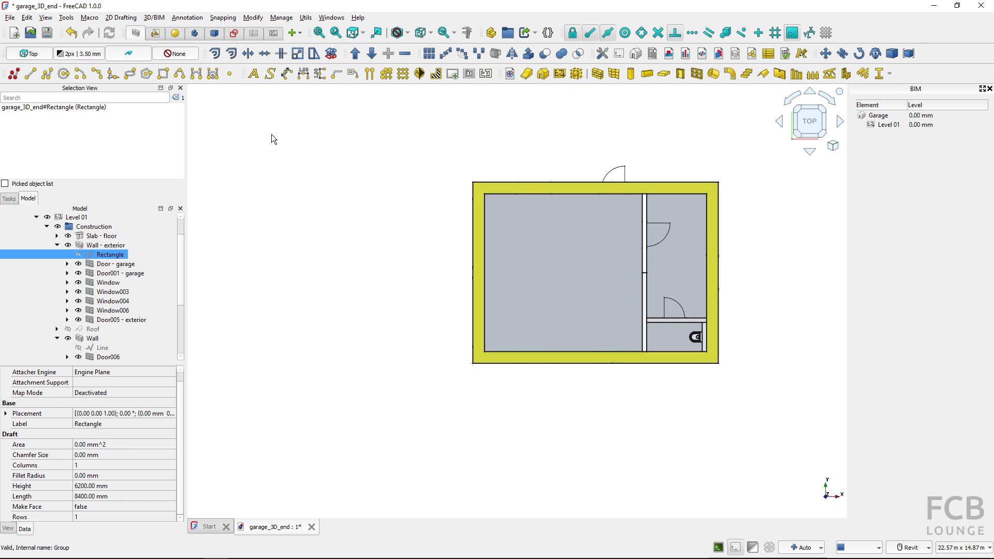
click(314, 54)
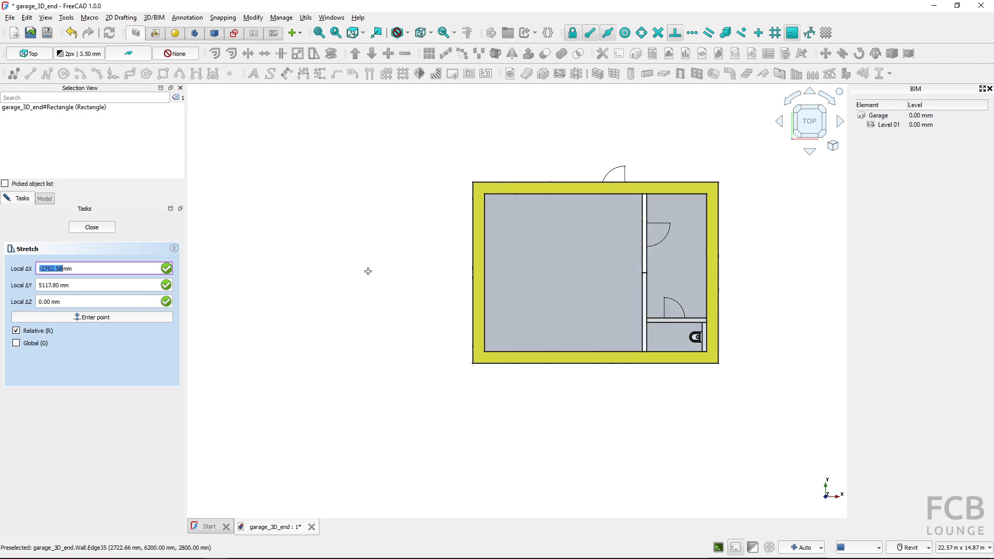
click(514, 389)
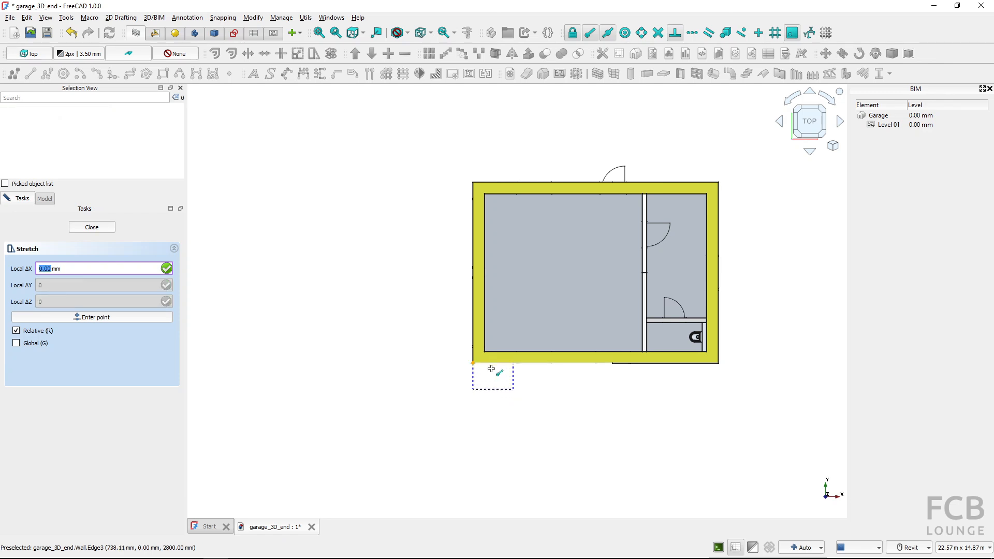
click(426, 156)
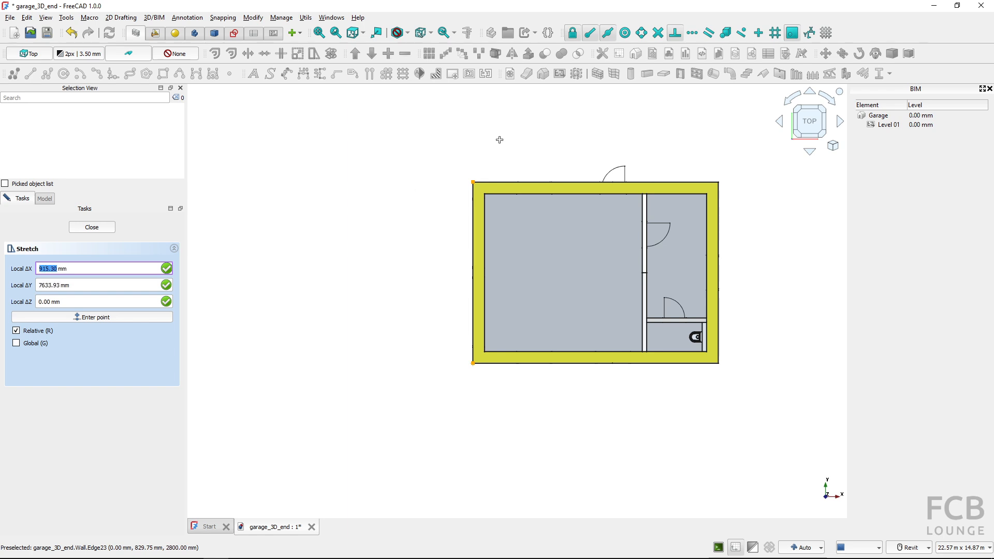
key(shift)
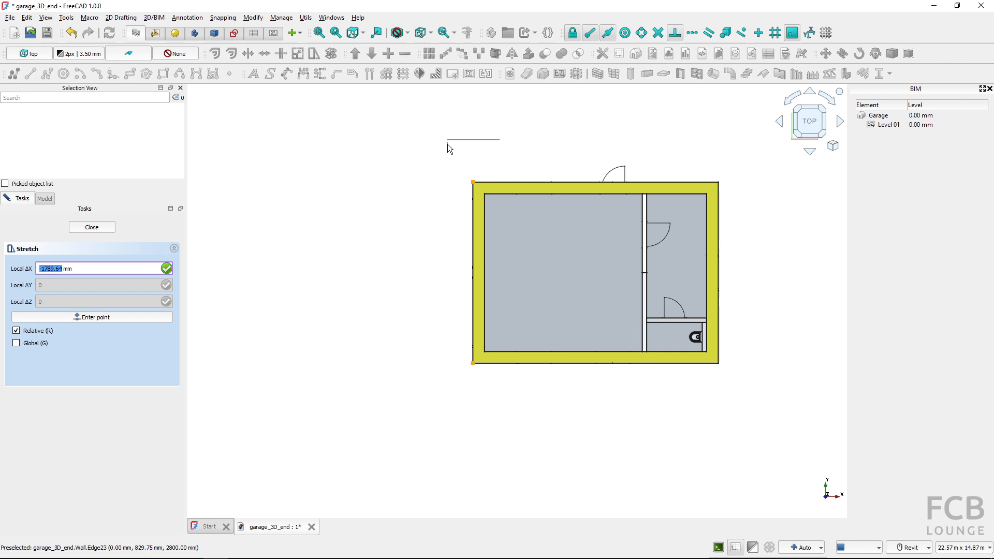
text(-1000)
key(Return)
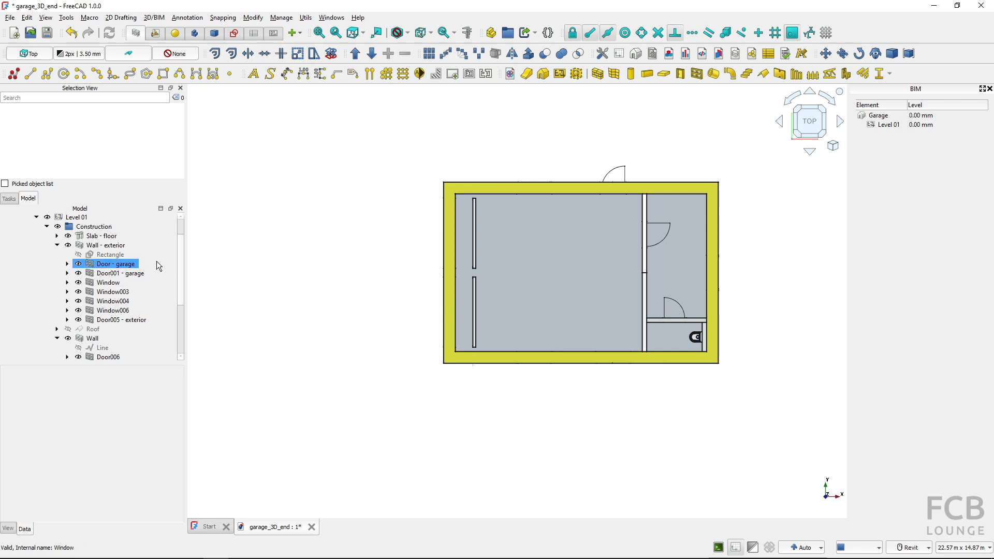
Temporarily hide the exterior wall to inspect its stretched base rectangle in 3D, and restore the wall's visibility
click(114, 255)
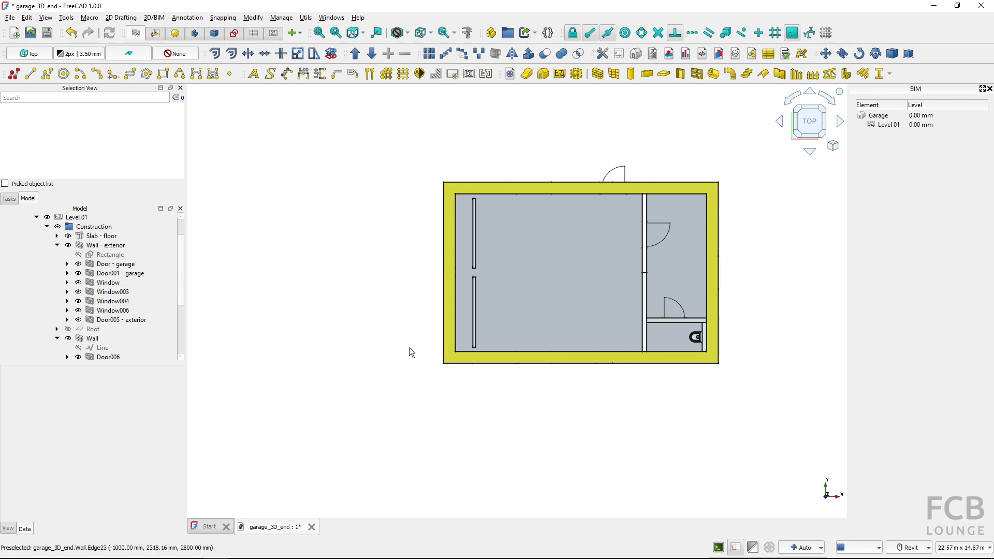
shift+middle_drag(363, 409, 576, 377)
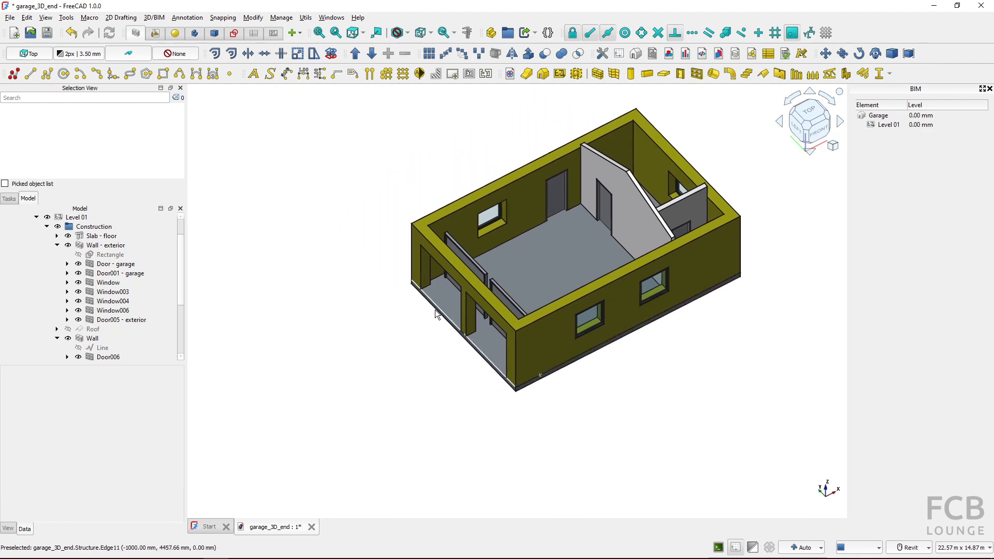
scroll(435, 310, up, 2)
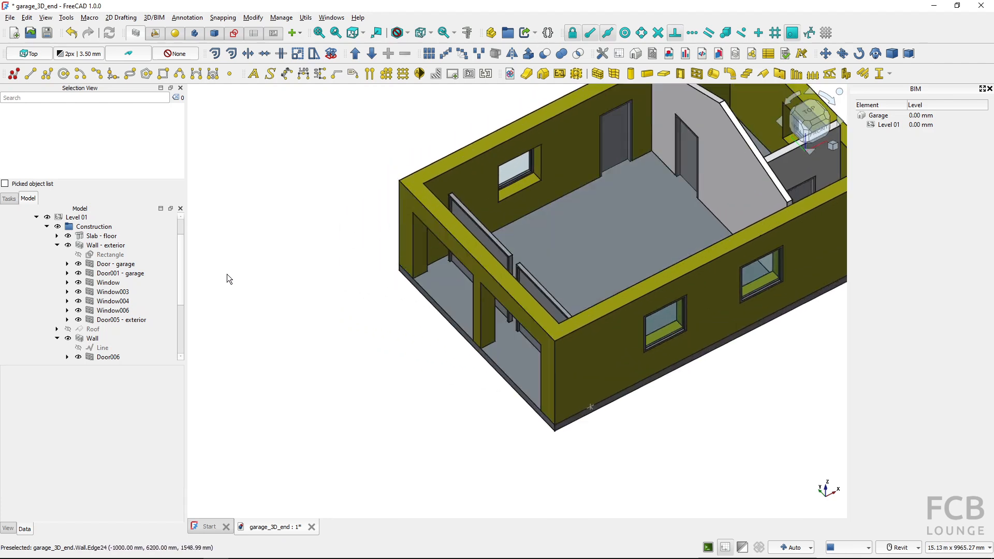
click(74, 247)
click(67, 245)
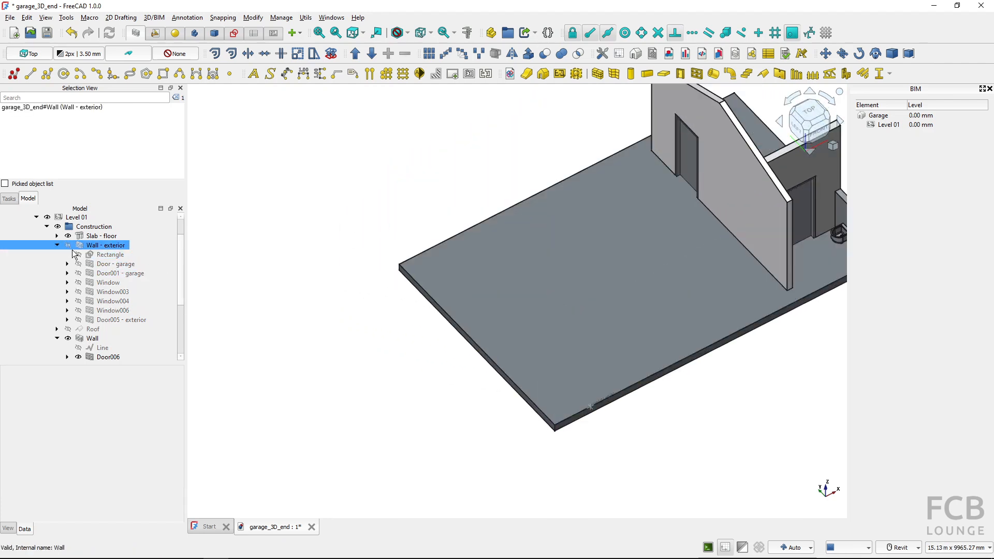
click(110, 254)
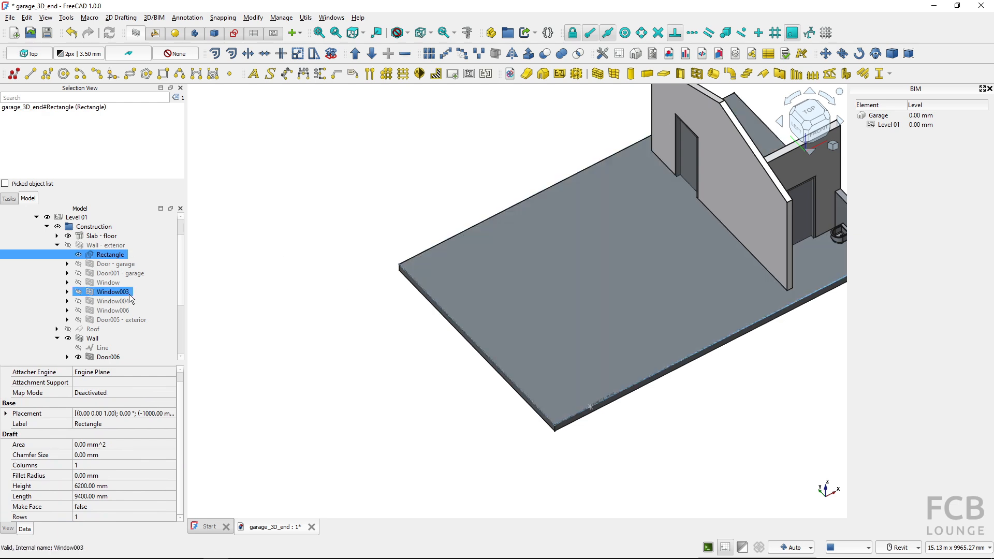
click(78, 254)
click(68, 246)
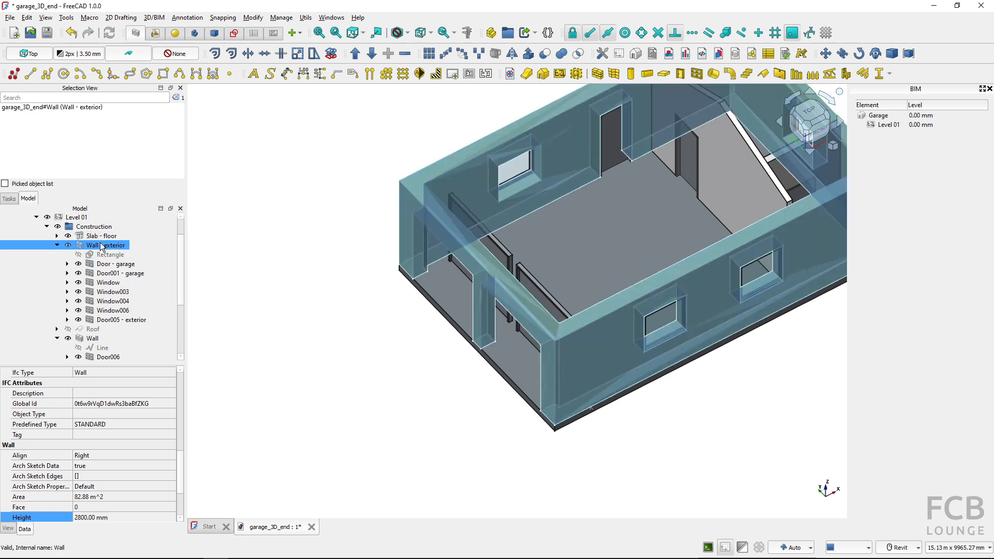
Examine the base rectangles of the floor slab and exterior wall, and the garage doors' position relative to their openings
click(57, 236)
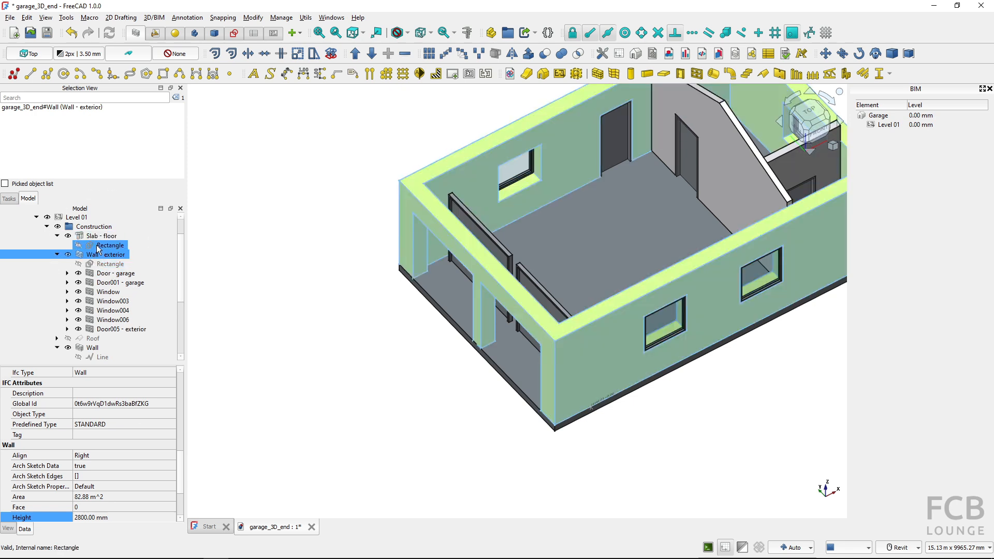
key(ctrl)
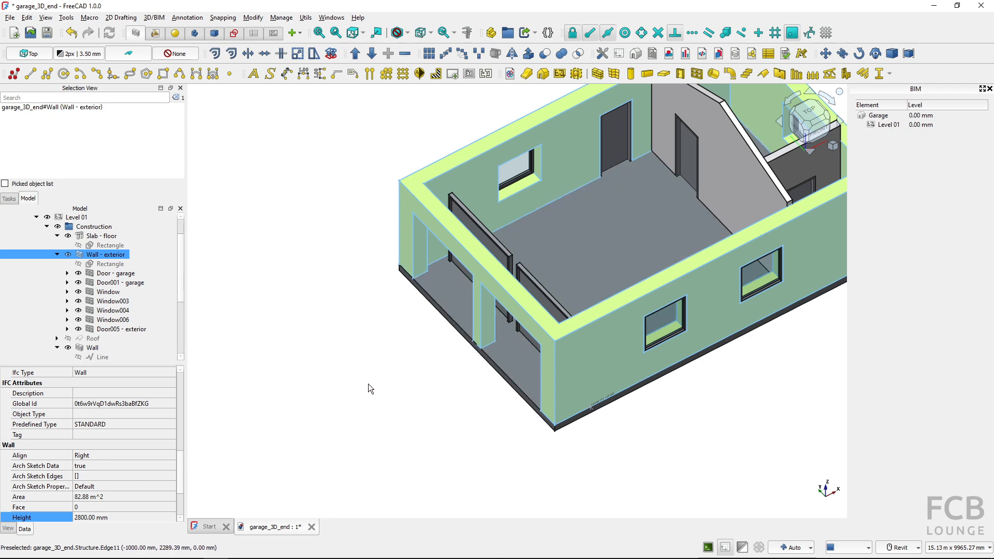
click(368, 384)
shift+middle_drag(371, 383, 426, 368)
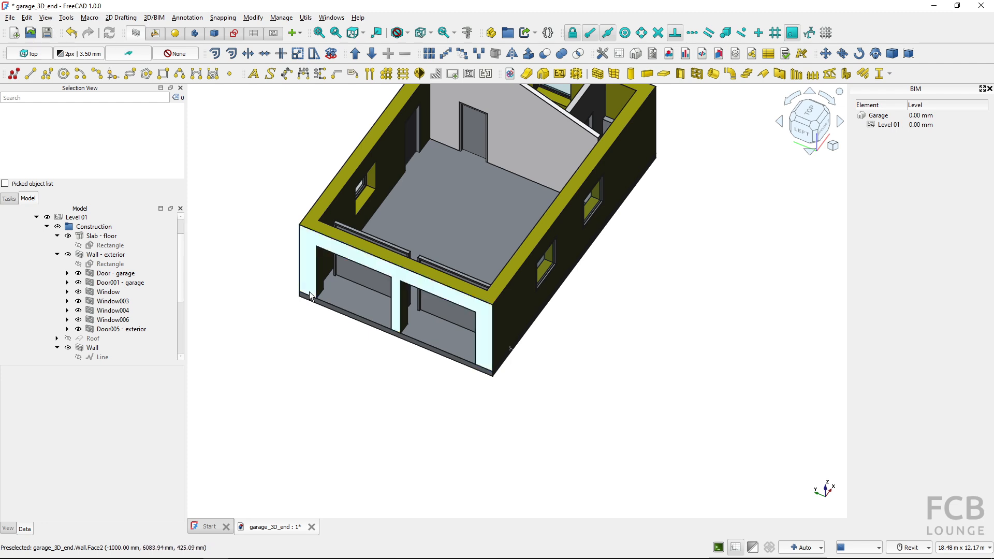
key(0)
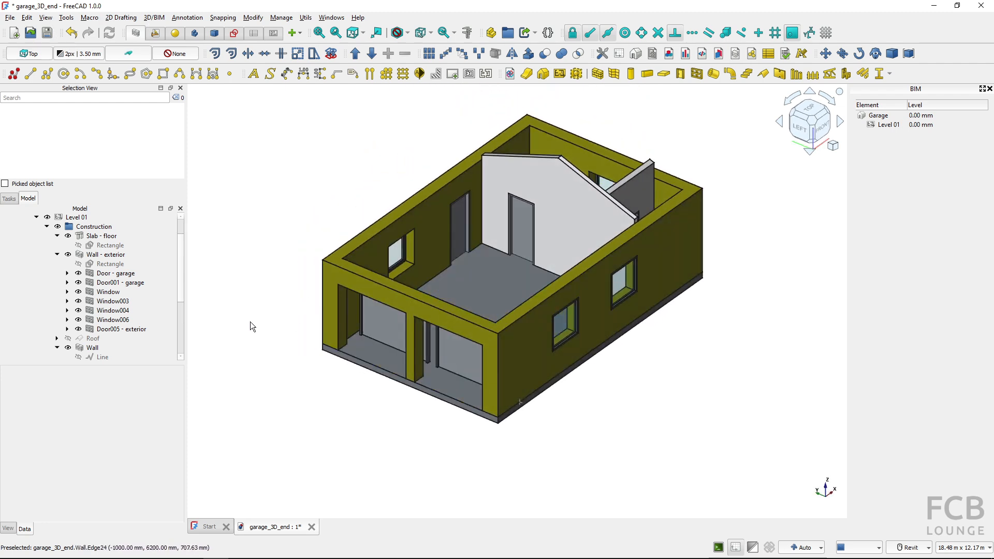
click(109, 265)
key(ctrl)
key(ctrl)
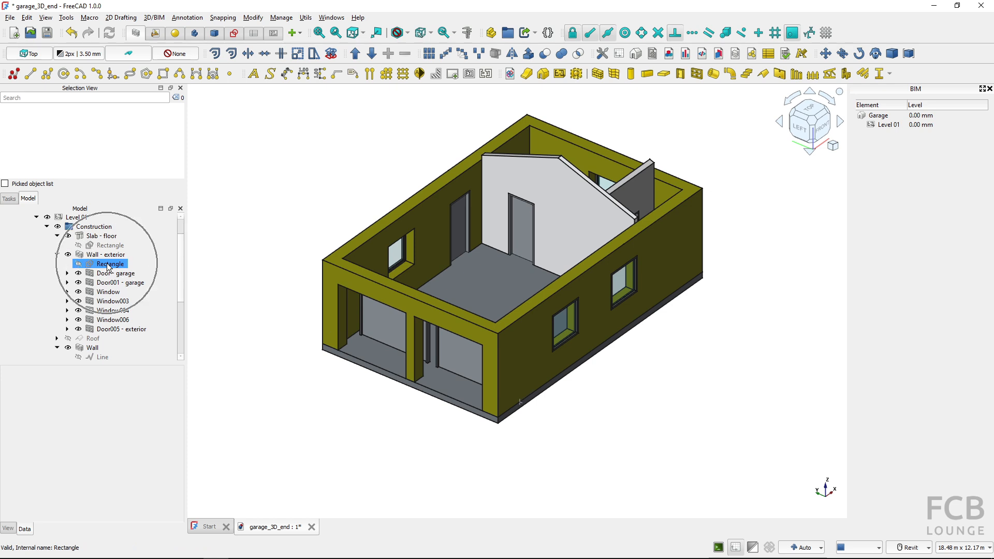
key(ctrl)
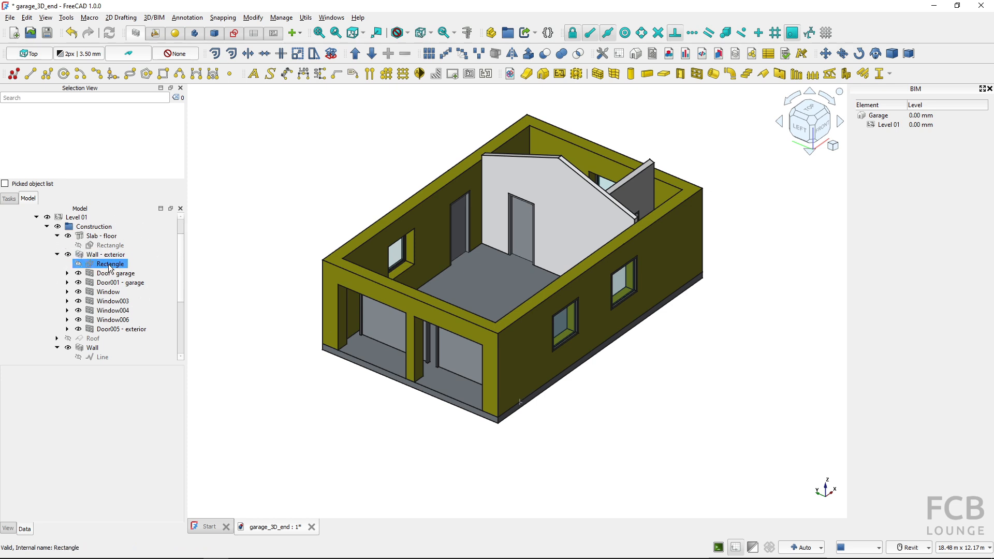
click(236, 344)
Move both garage doors by -1000 mm along the X axis into the openings of the stretched exterior wall
click(390, 336)
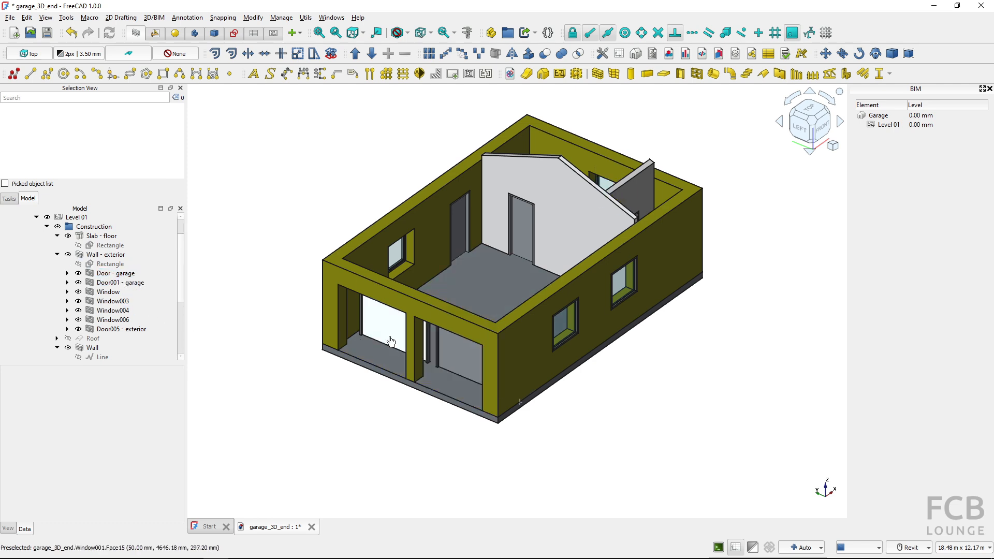
click(458, 360)
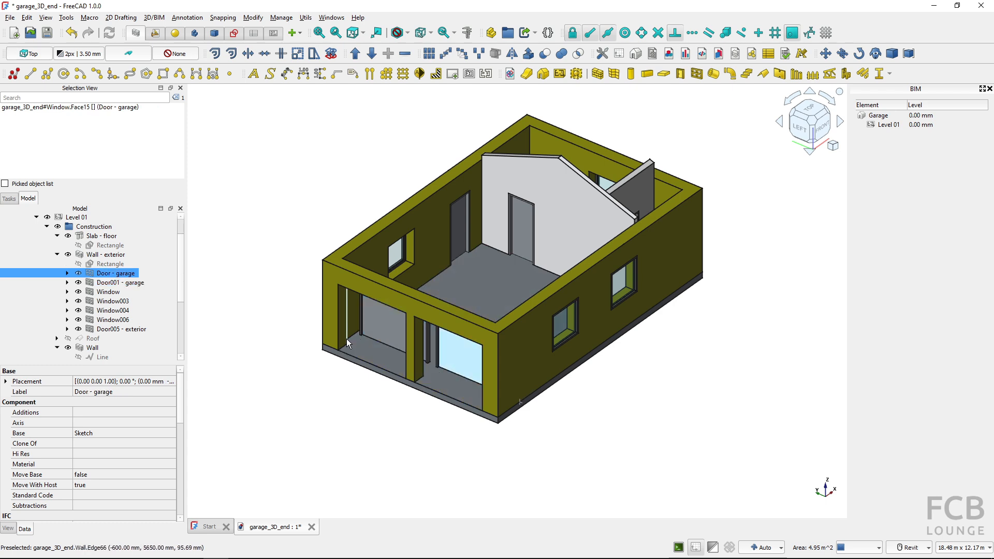
ctrl+click(378, 336)
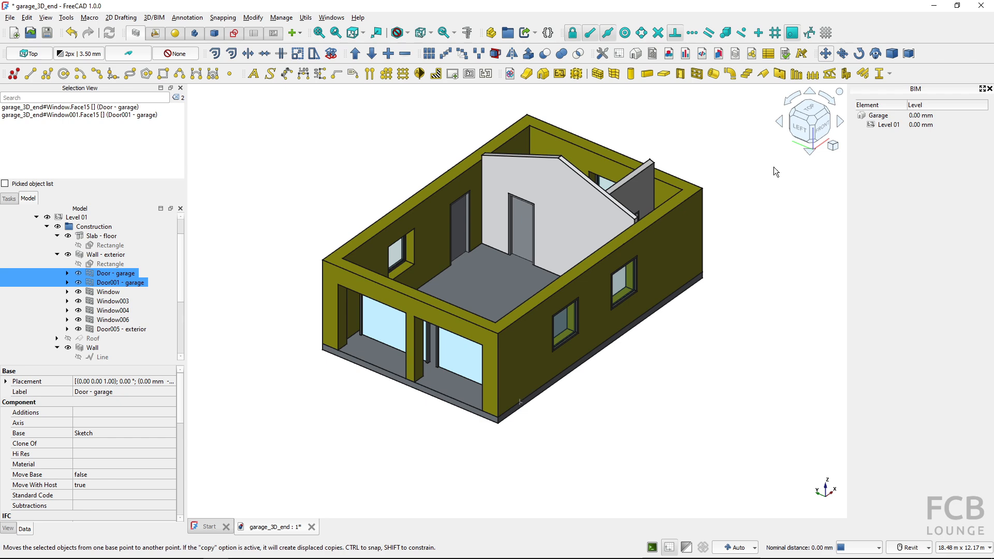
click(697, 370)
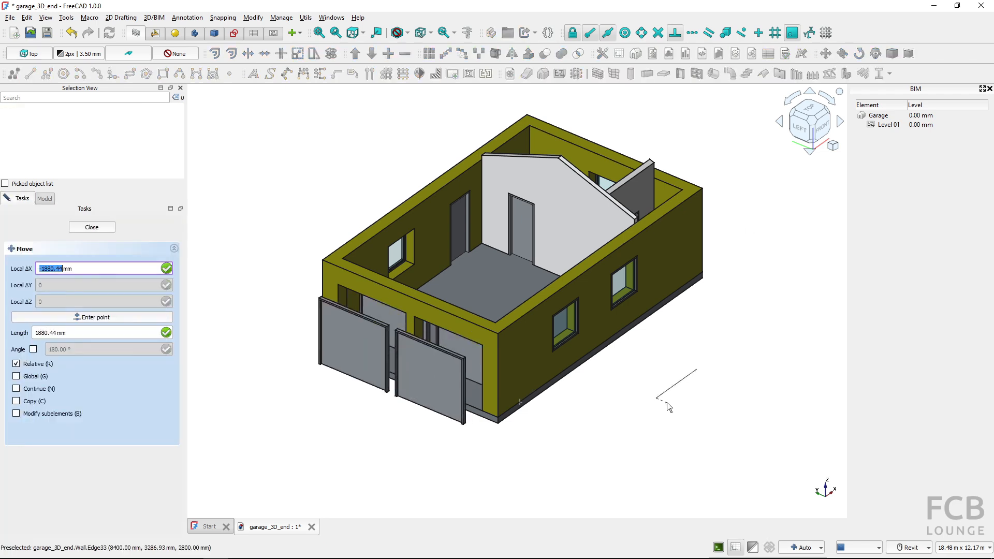
text(-10)
key(Return)
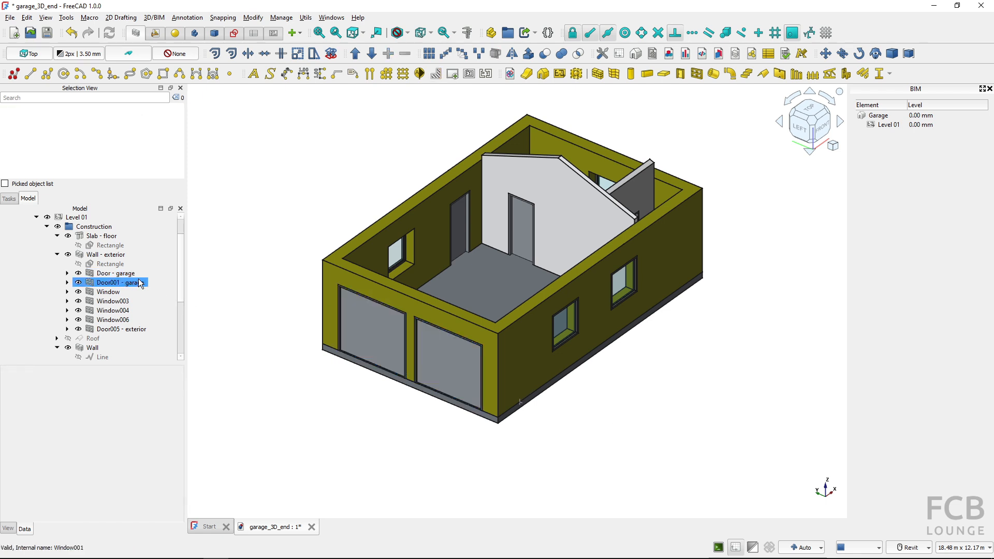
Convert the exterior wall's base rectangle into a sketch with Draft to Sketch, working in top view
click(109, 264)
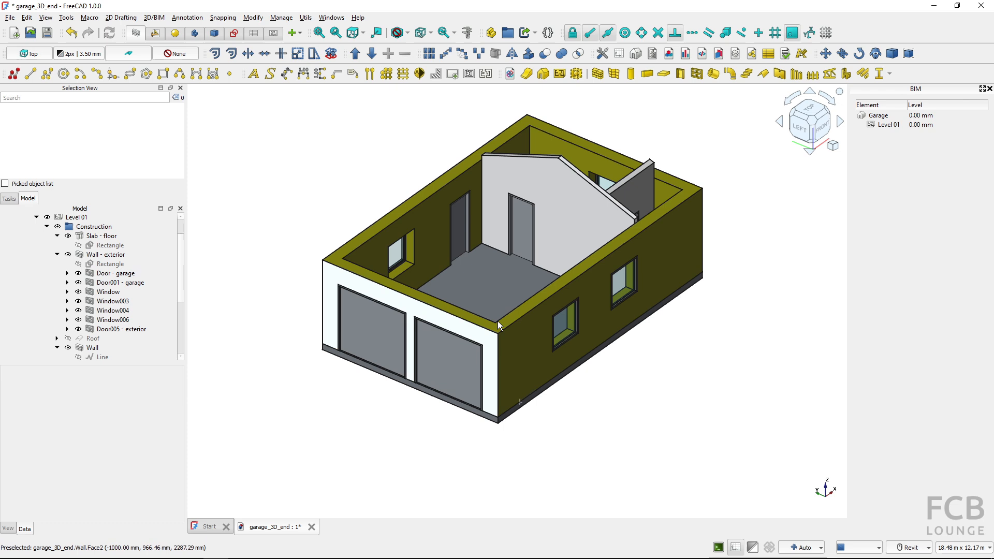
click(794, 135)
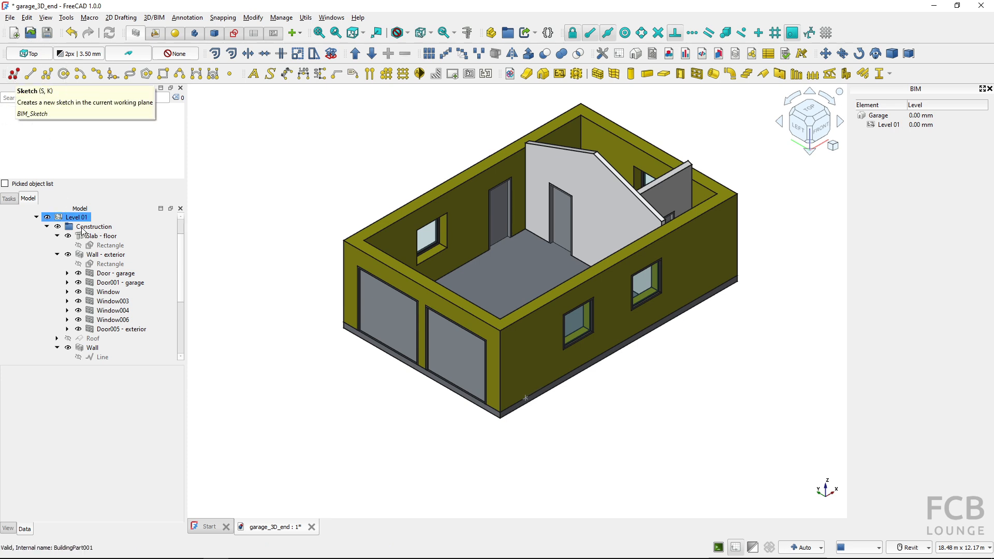
click(119, 264)
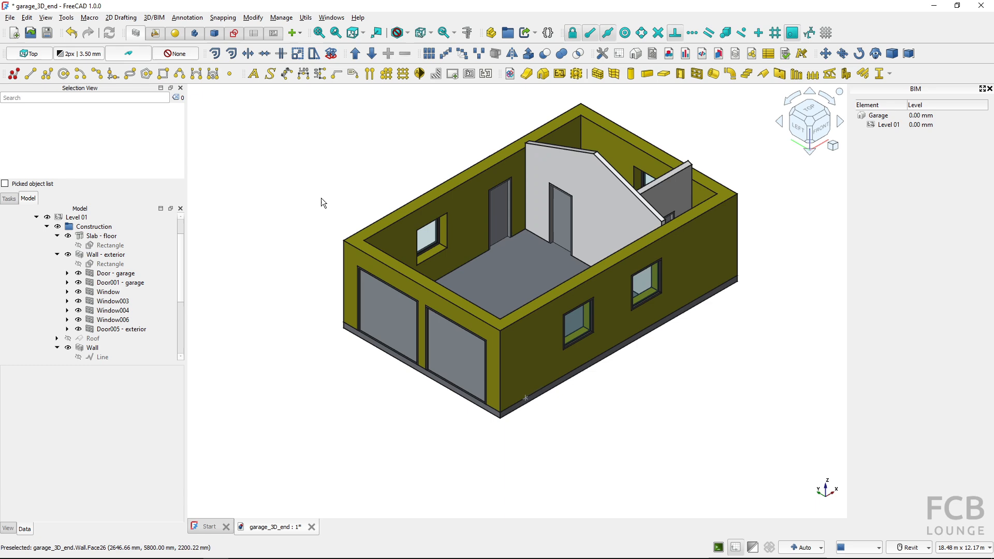
key(2)
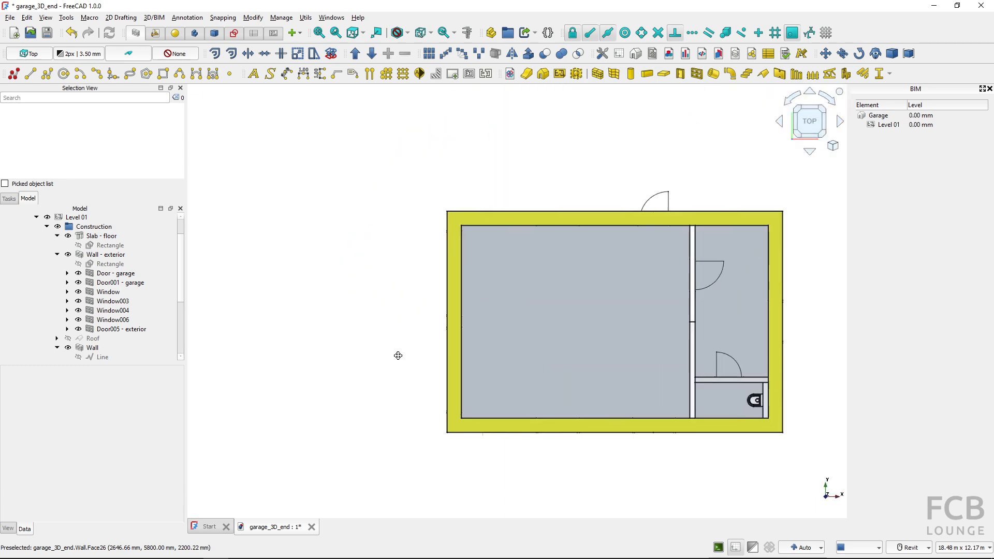
middle_drag(389, 323, 326, 306)
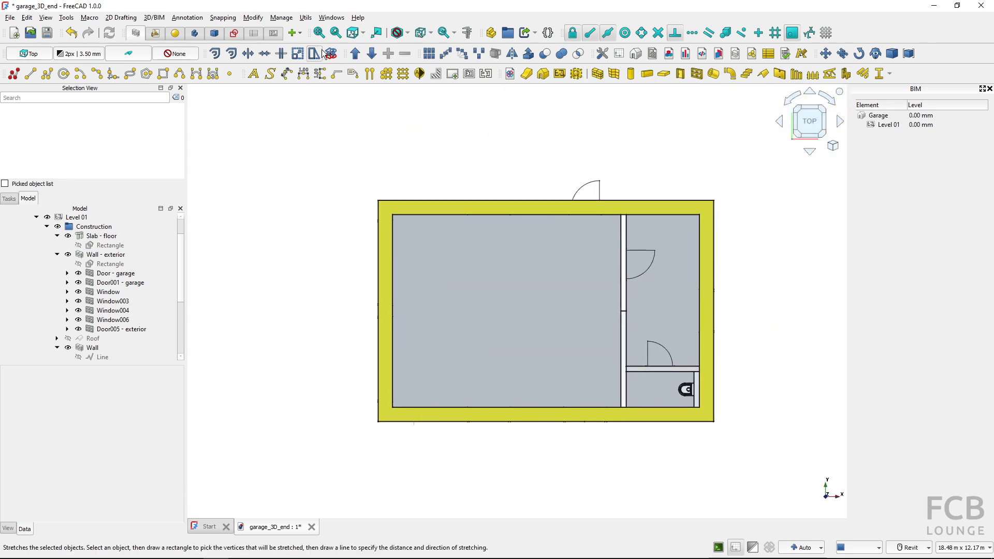
click(115, 265)
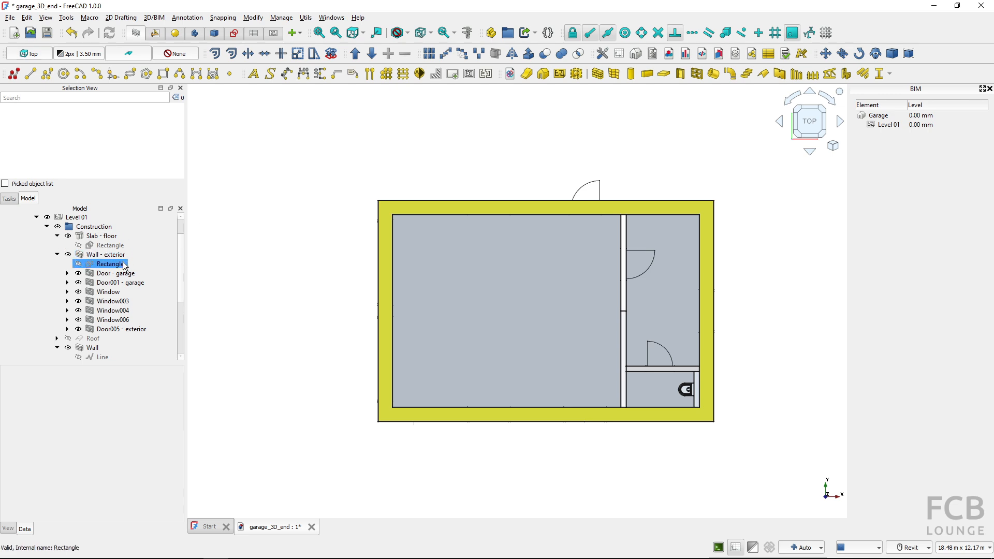
click(117, 266)
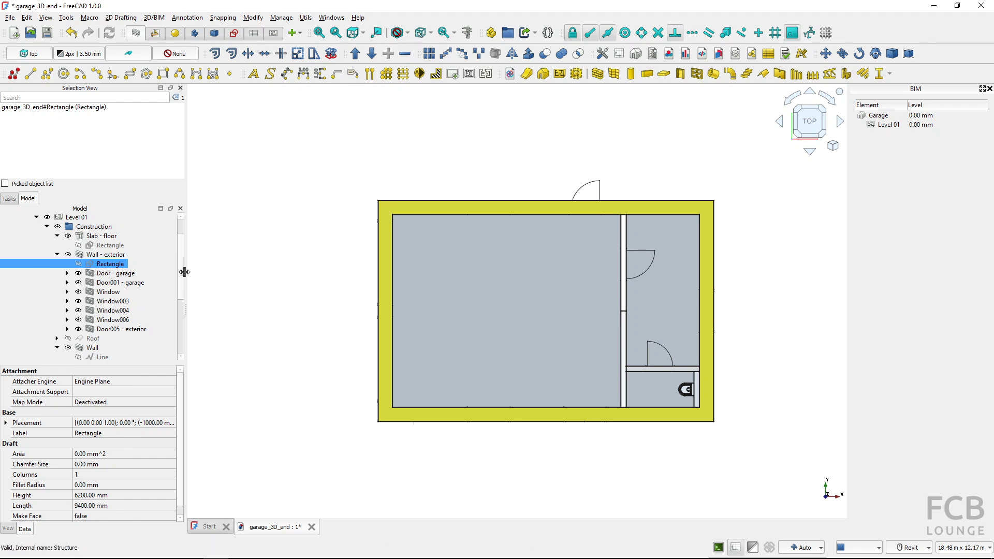
drag(182, 270, 182, 322)
click(144, 341)
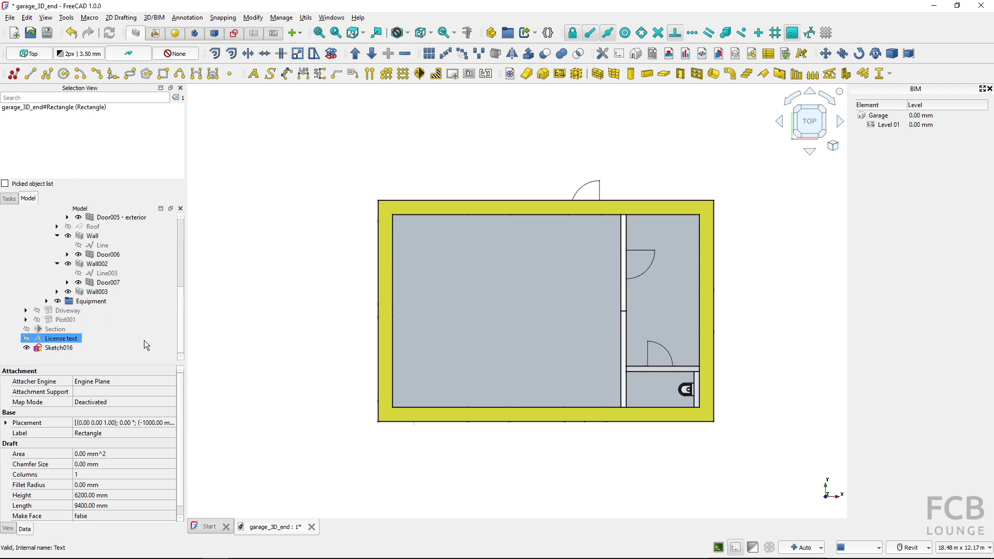
click(53, 347)
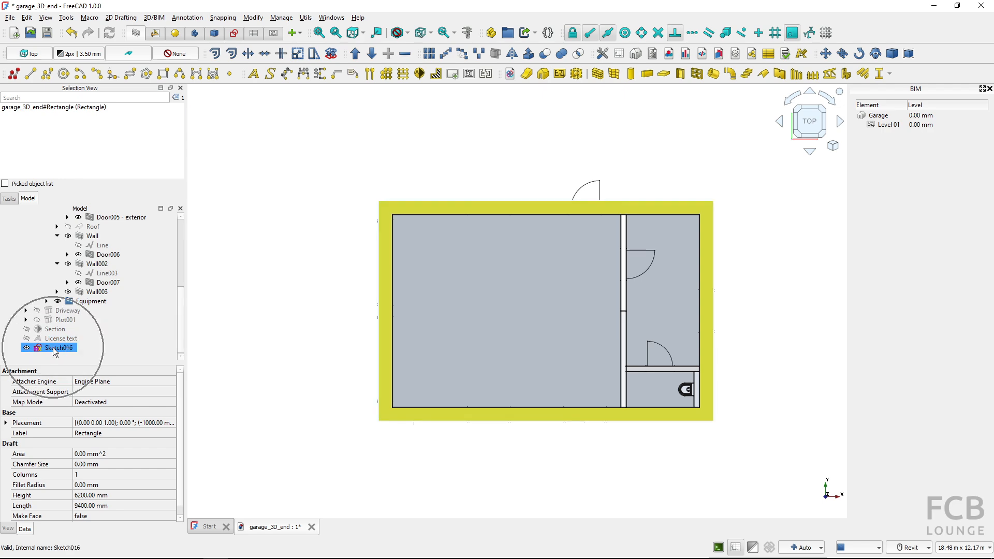
Temporarily hide the exterior wall in 3D to inspect the floor slab and partitions, and restore the wall's visibility
click(303, 356)
key(0)
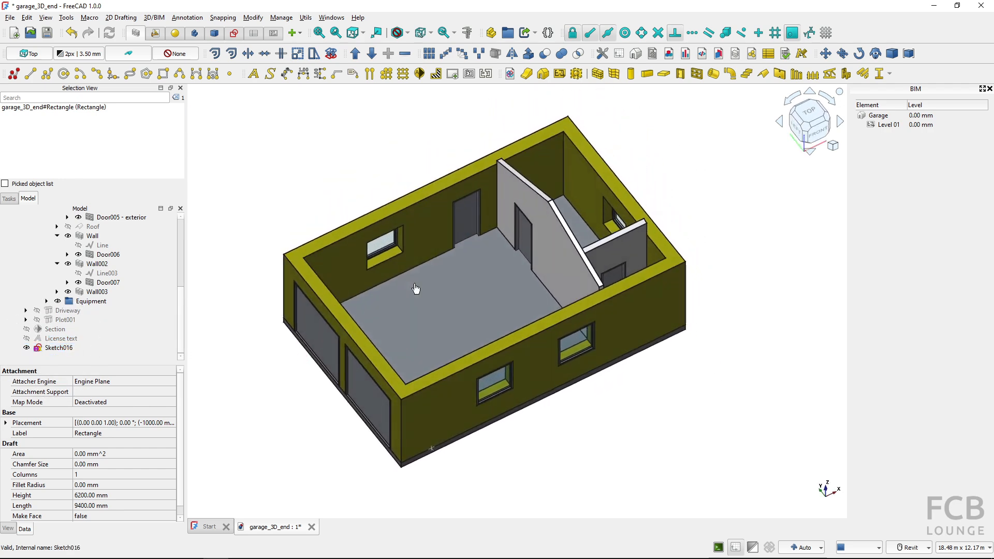
click(289, 279)
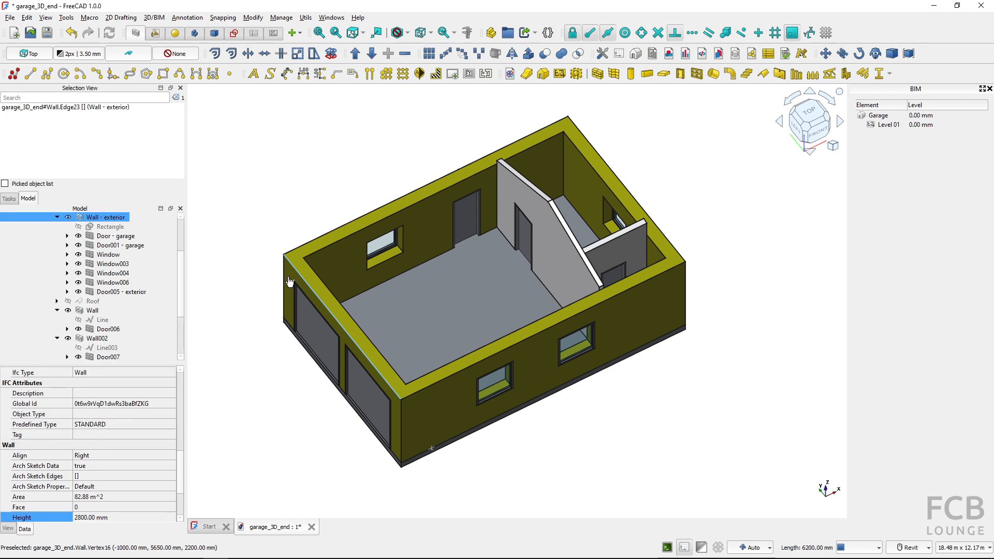
click(337, 254)
key(space)
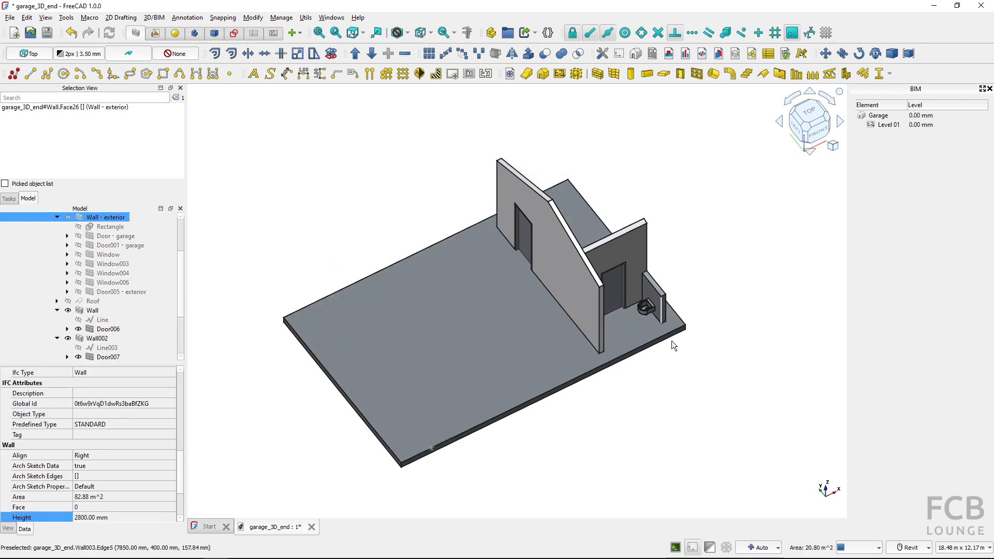
scroll(114, 311, down, 1)
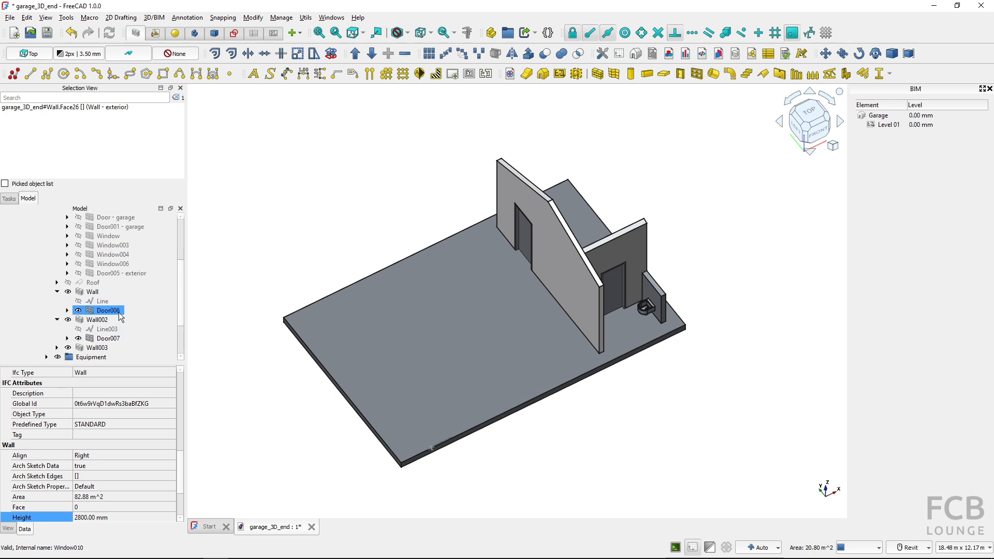
scroll(120, 313, up, 3)
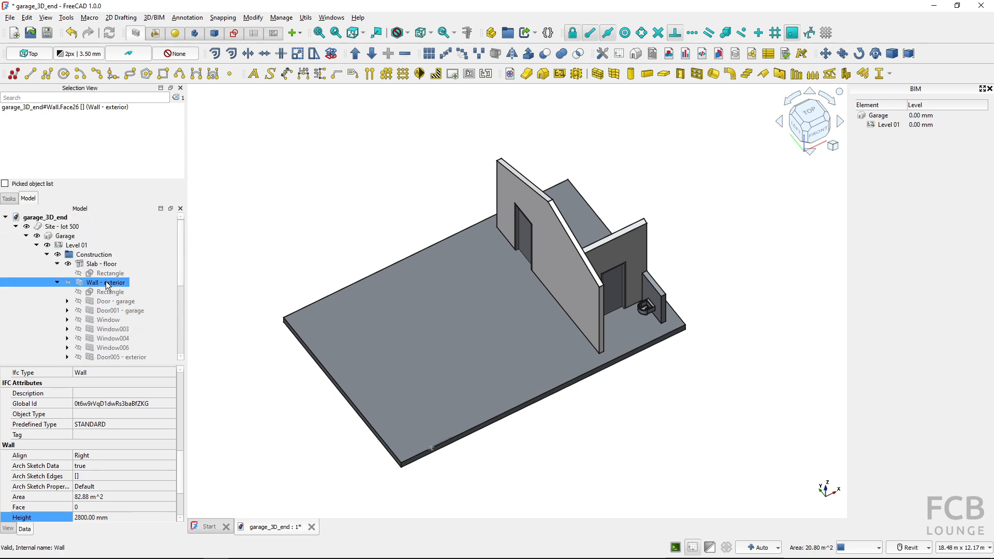
key(space)
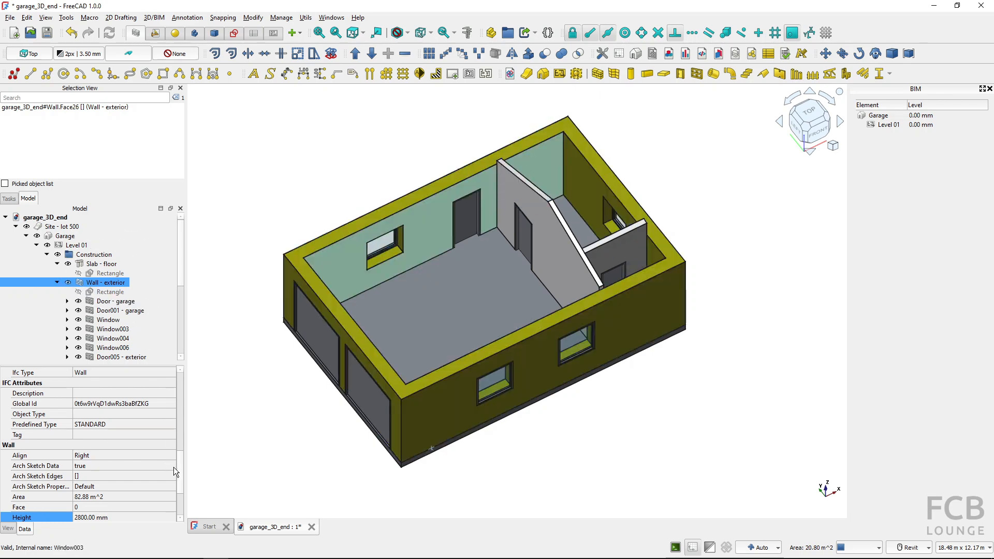
Rename the sketch converted from the base rectangle as "Sketch - wall extierior"
drag(174, 467, 188, 383)
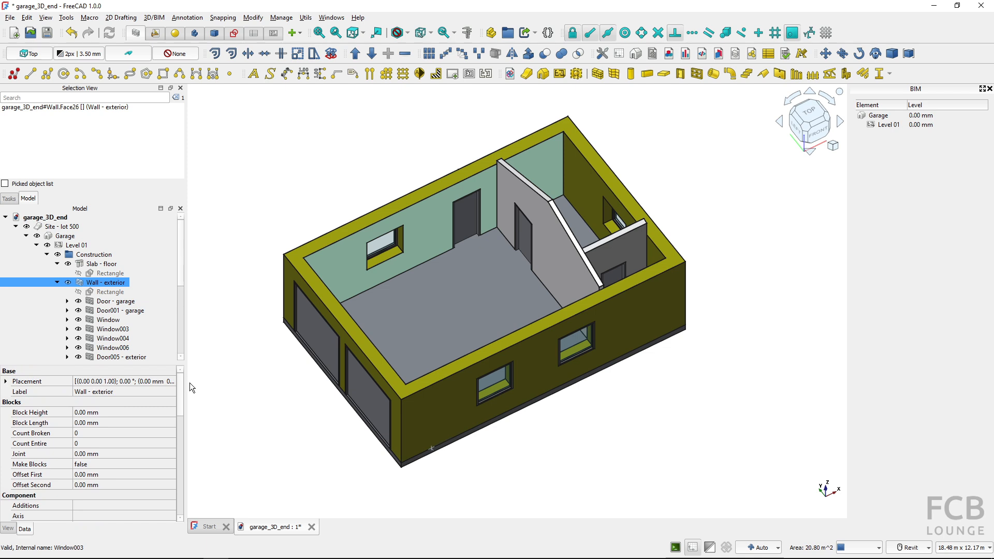
scroll(70, 430, down, 2)
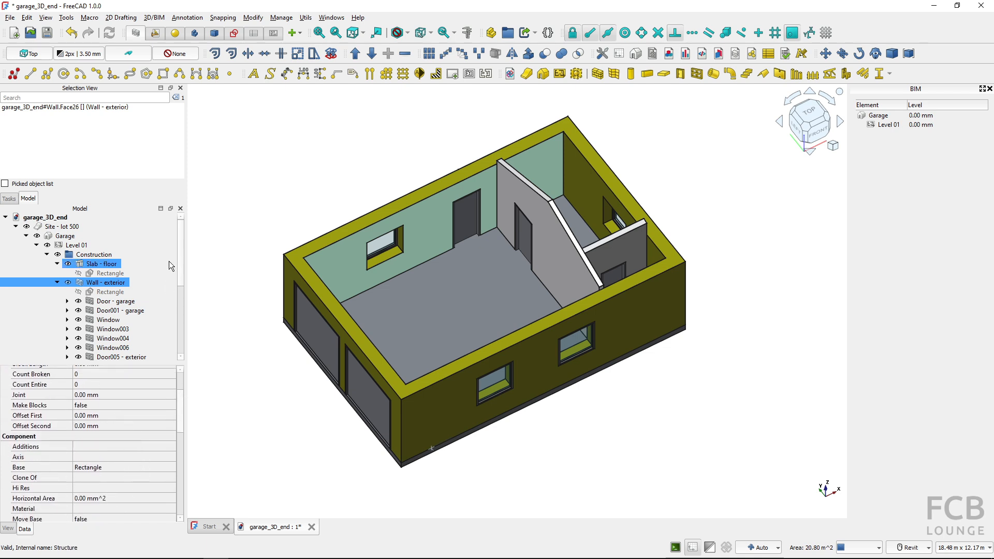
scroll(180, 266, down, 3)
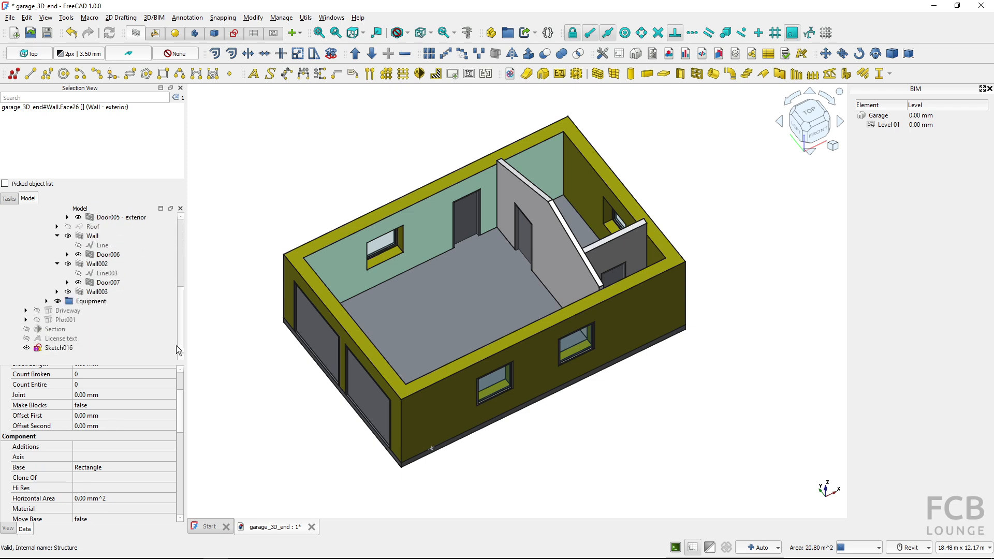
click(79, 347)
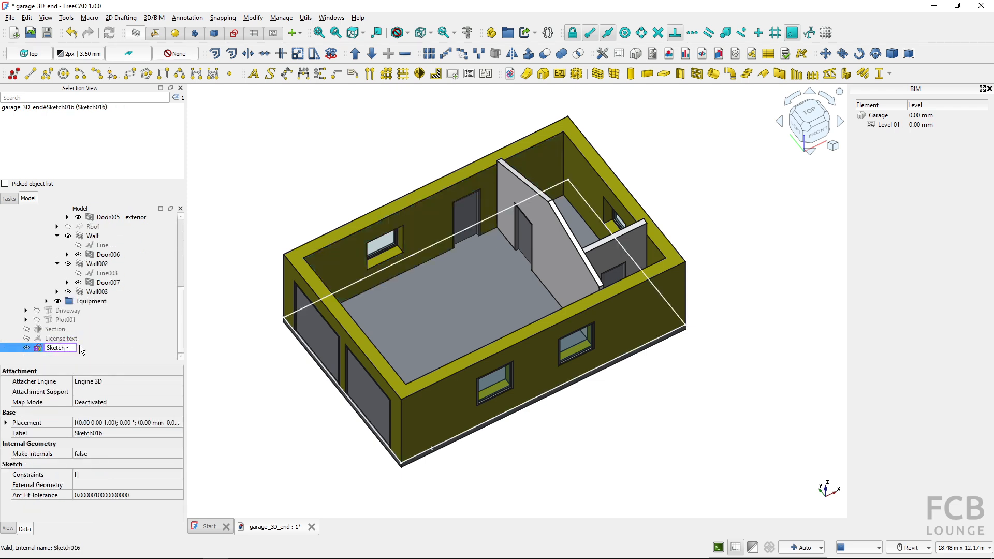
text(wall ext)
text(ierior)
key(Return)
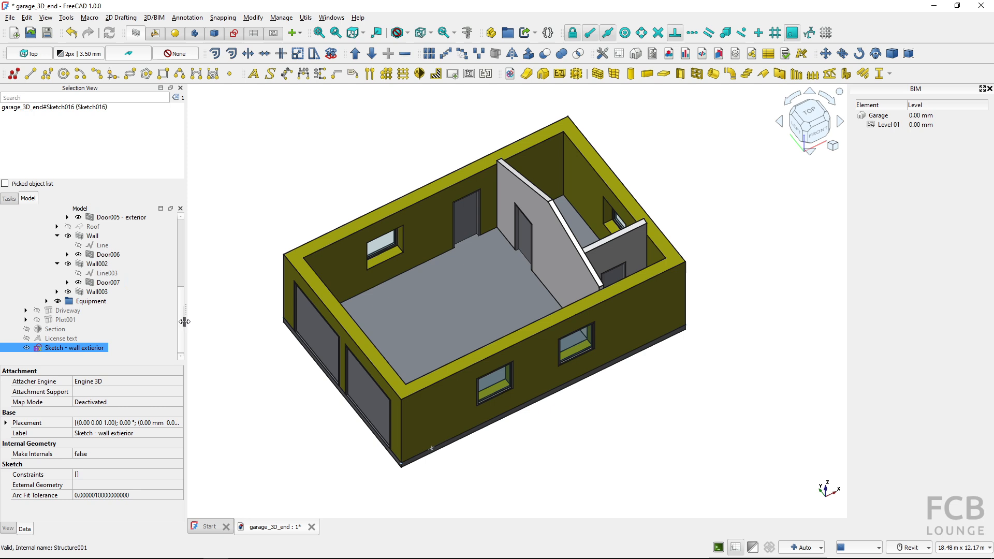
Replace the exterior wall's Base object with the sketch "Sketch - wall extierior"
click(288, 281)
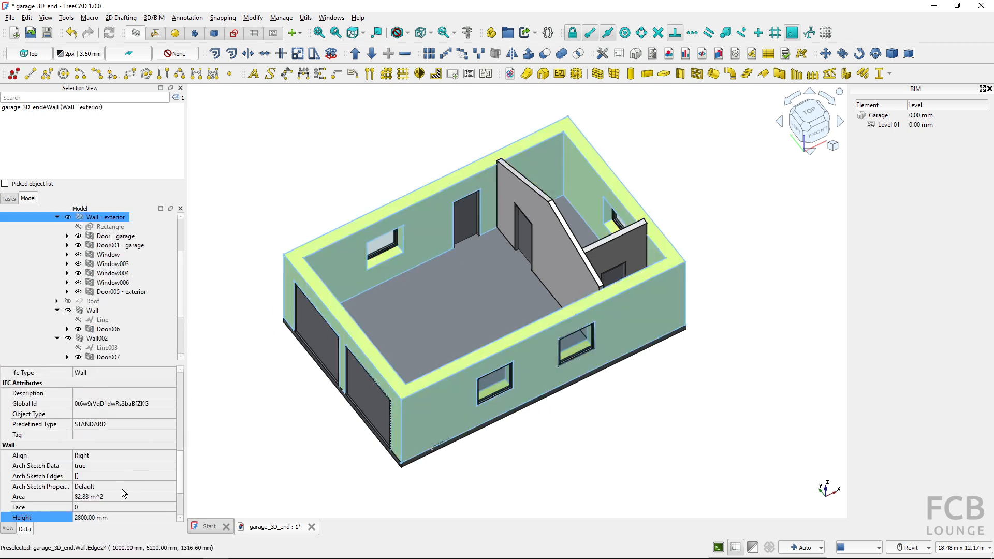
scroll(126, 468, up, 2)
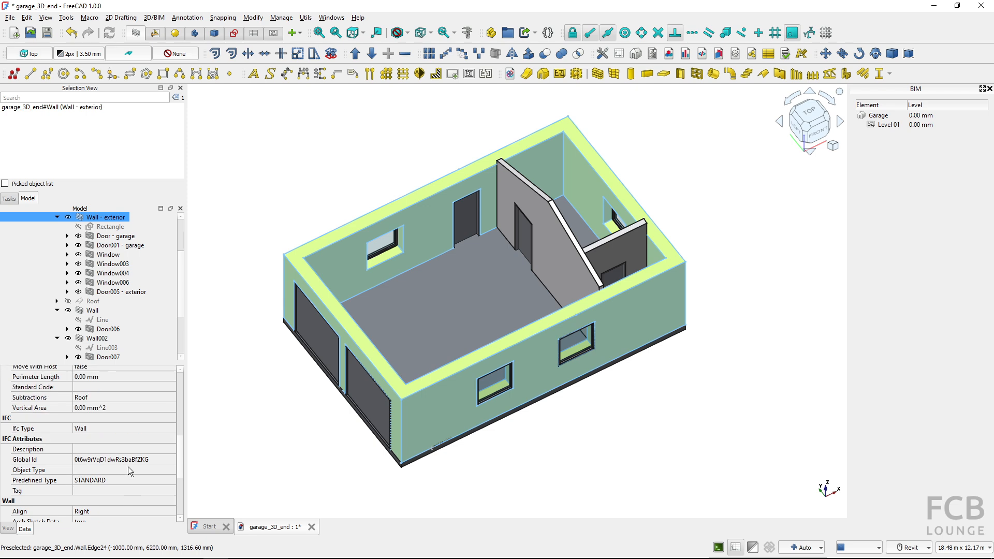
scroll(128, 467, down, 5)
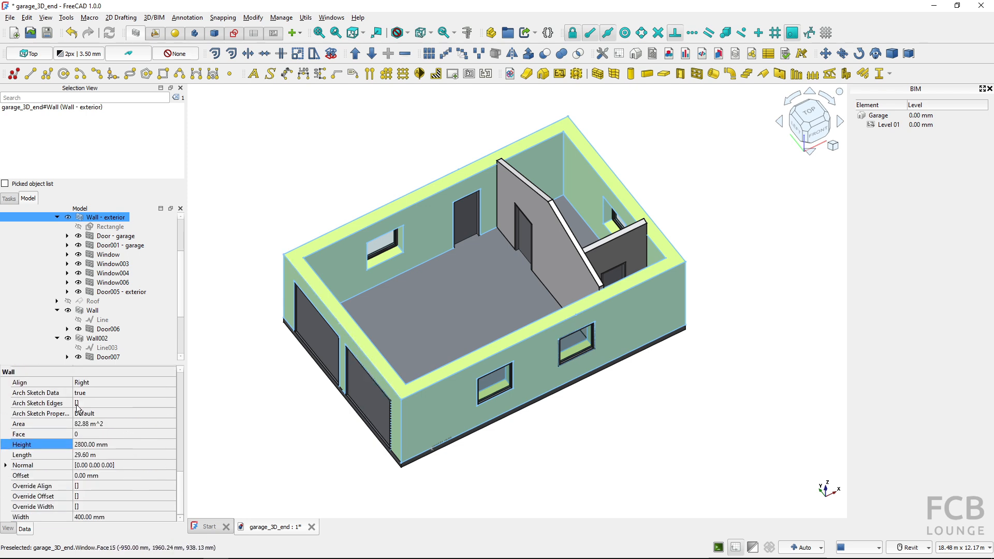
scroll(76, 403, up, 6)
scroll(78, 404, up, 3)
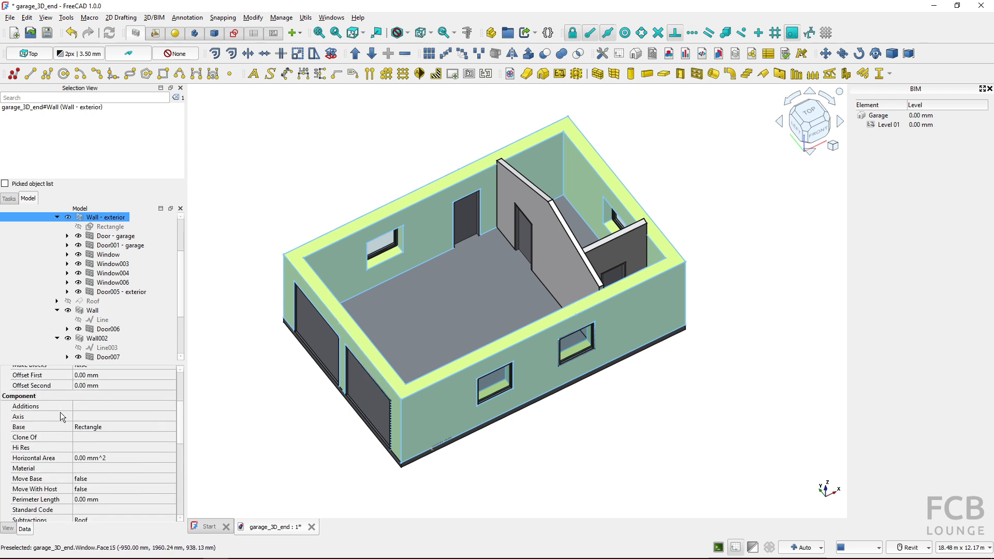
key(ctrl)
click(172, 429)
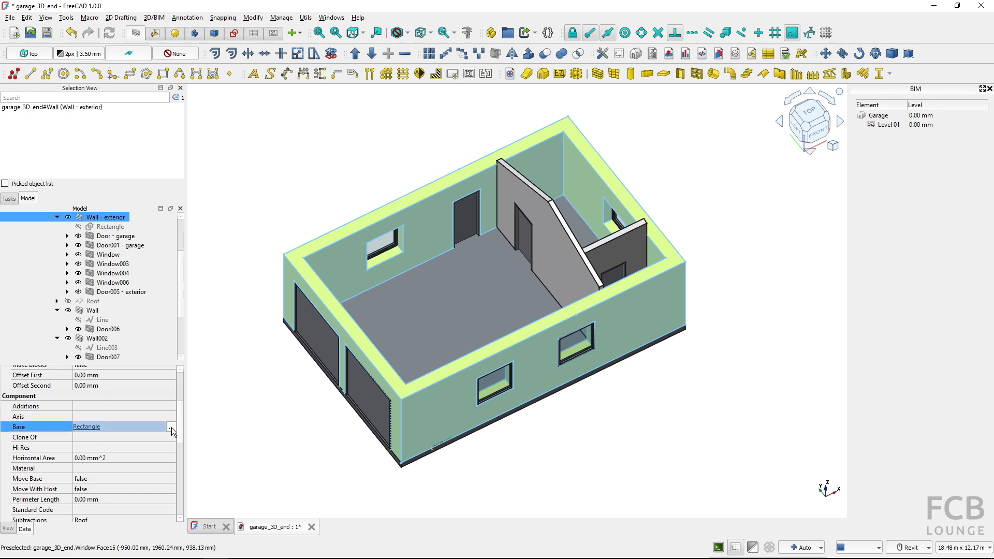
click(171, 428)
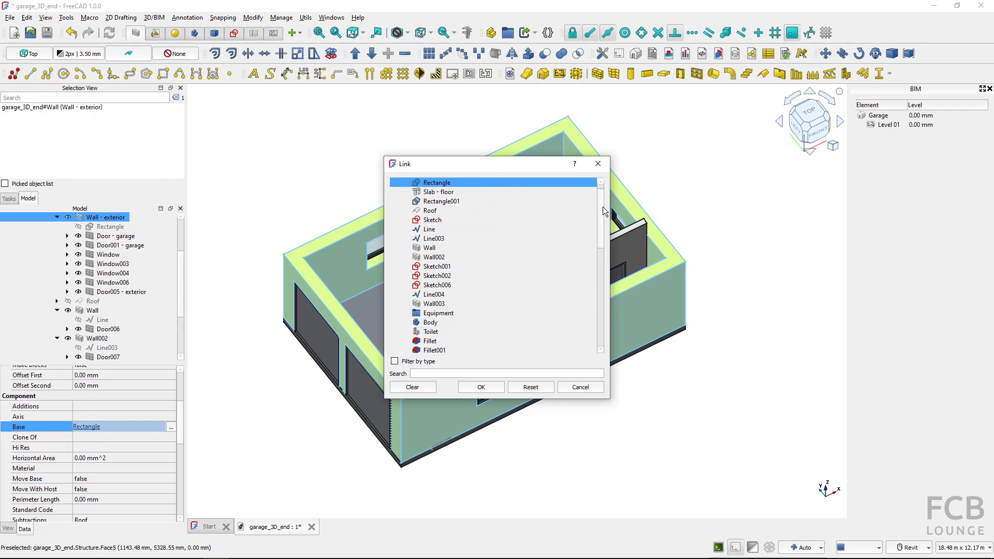
drag(602, 206, 610, 306)
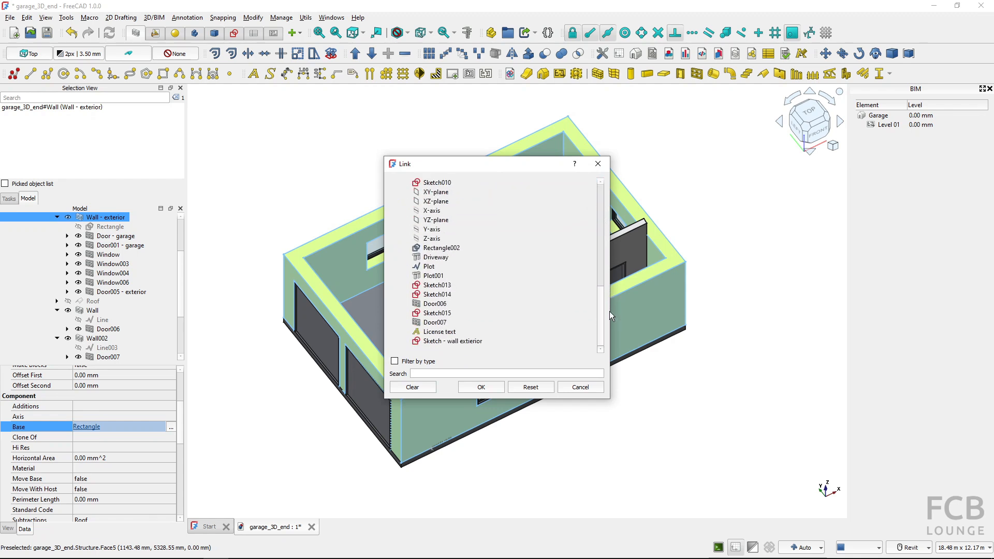
click(448, 341)
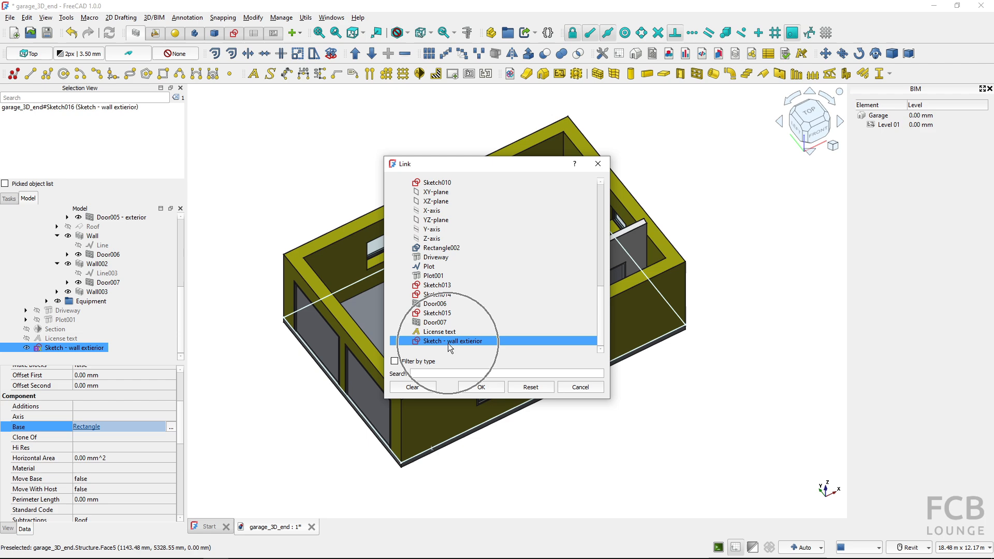
click(468, 389)
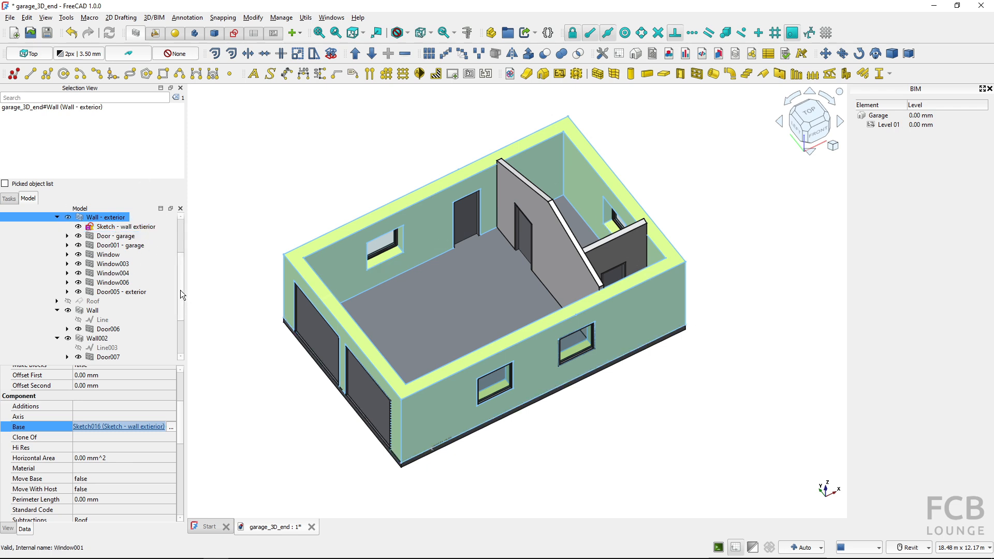
Open the exterior wall's base sketch for editing
scroll(182, 288, up, 2)
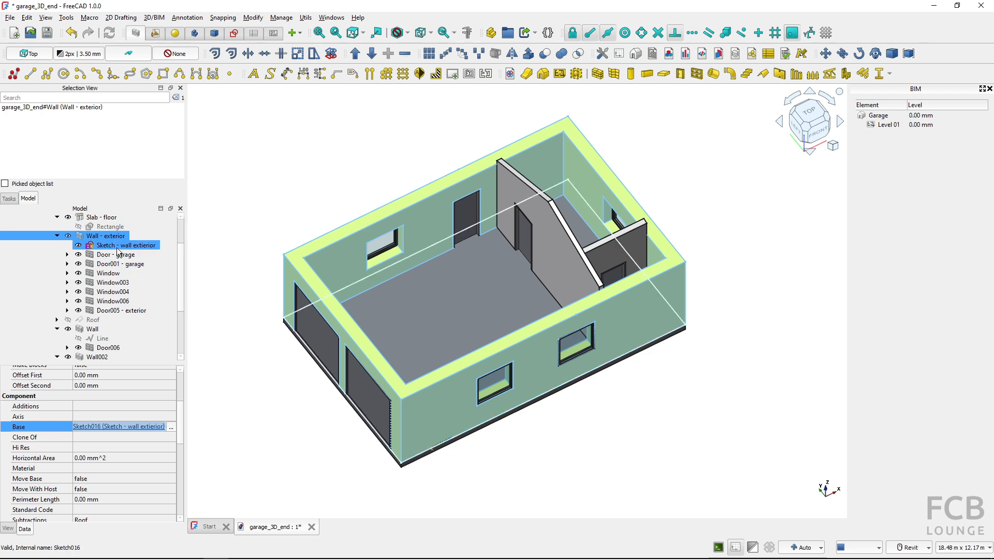
key(ctrl)
key(ctrl)
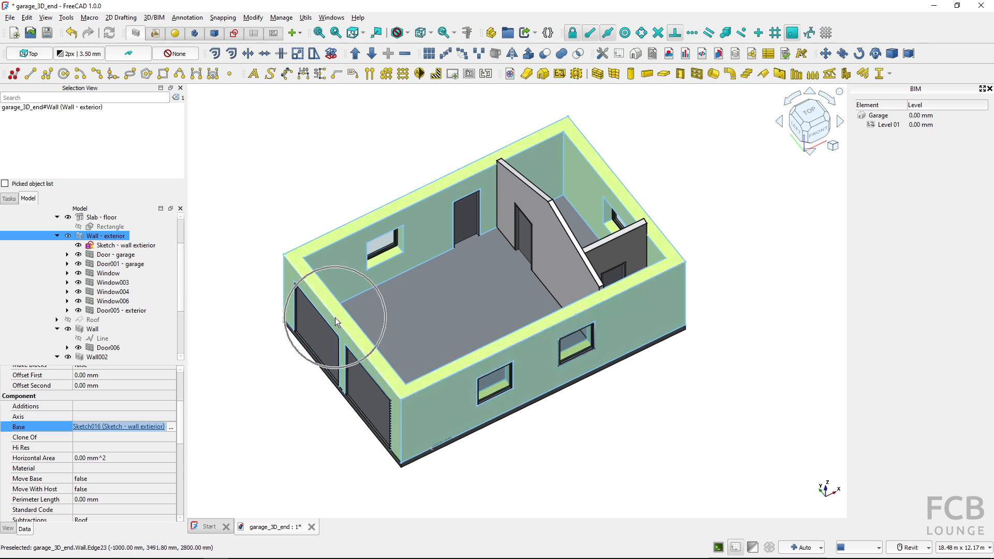
click(111, 247)
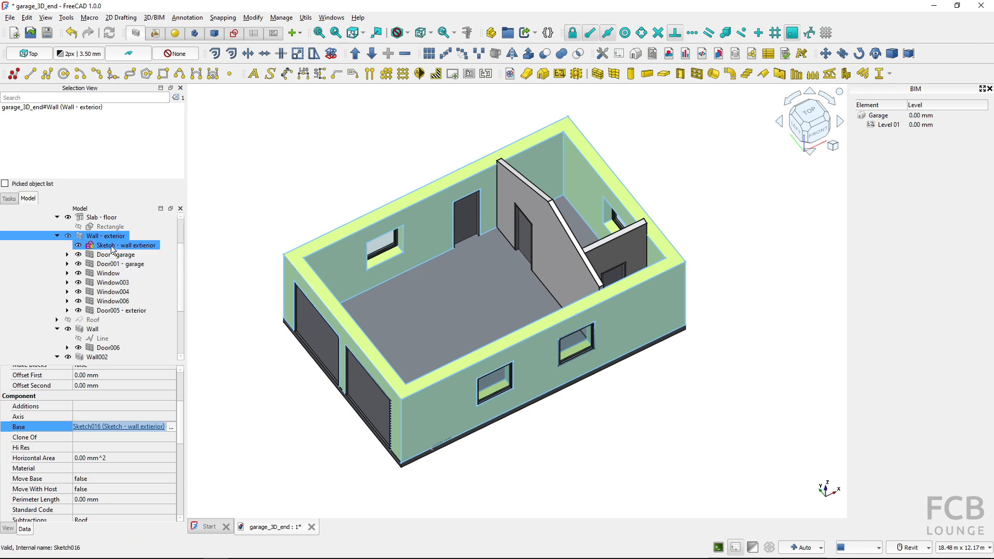
double_click(111, 246)
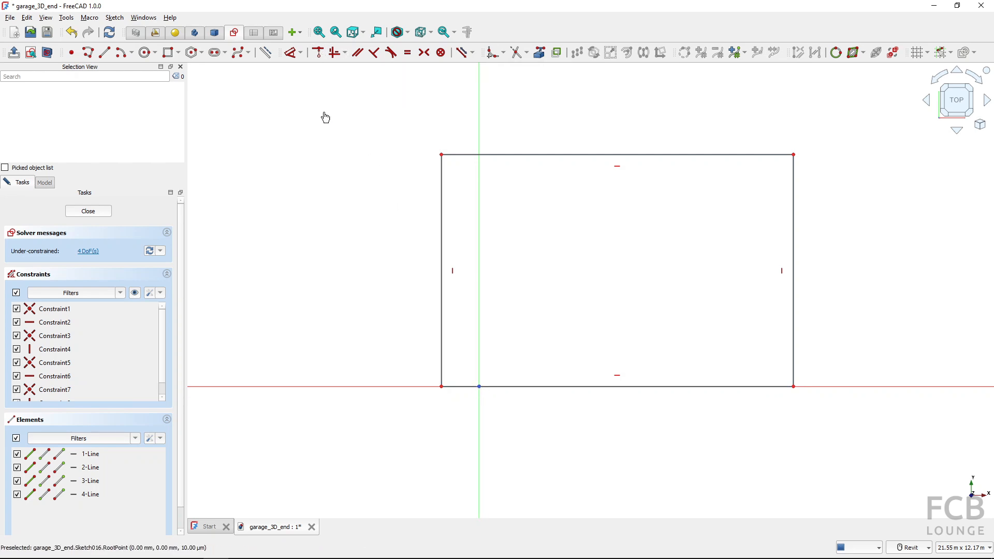
Constrain the rectangle's lower-left corner to coincide with the sketch origin
click(477, 388)
click(293, 33)
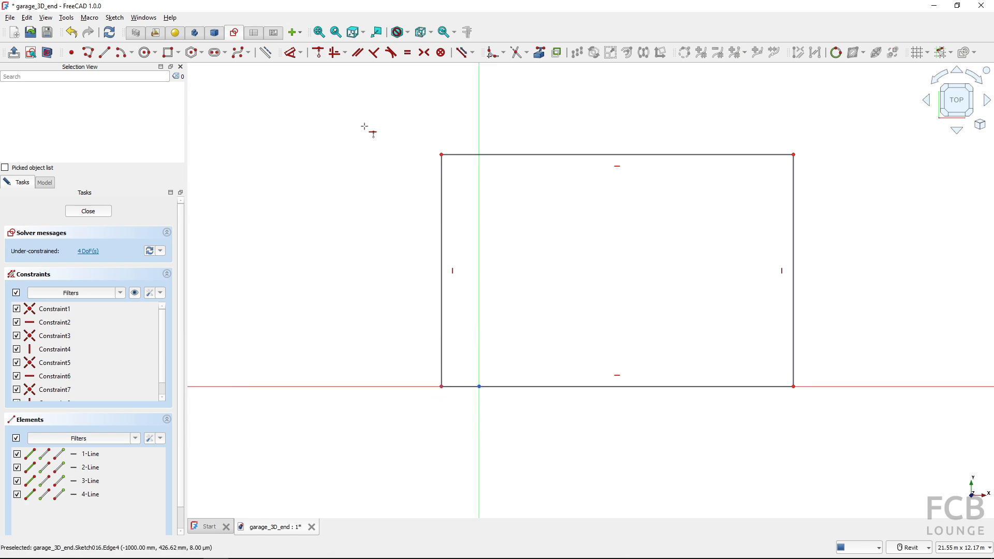
click(441, 386)
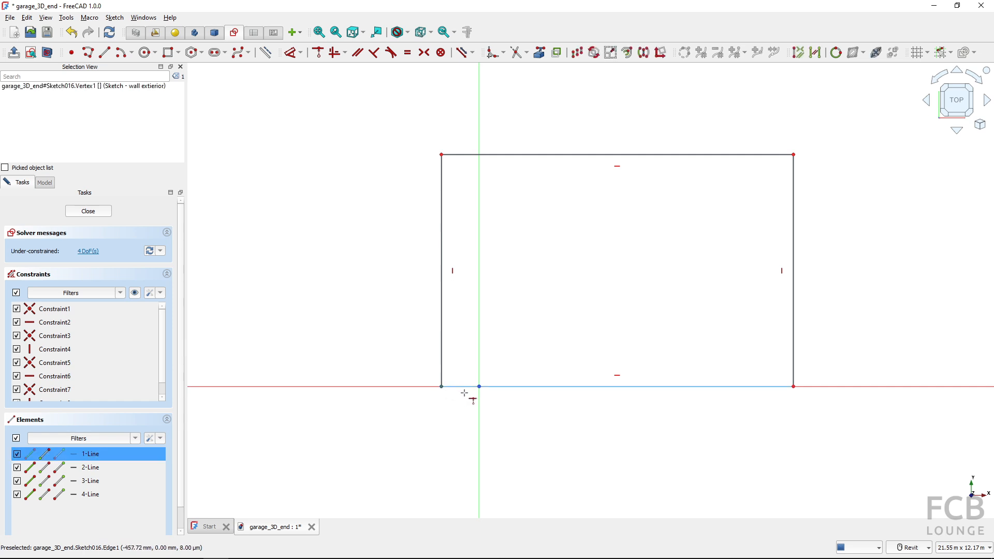
click(478, 387)
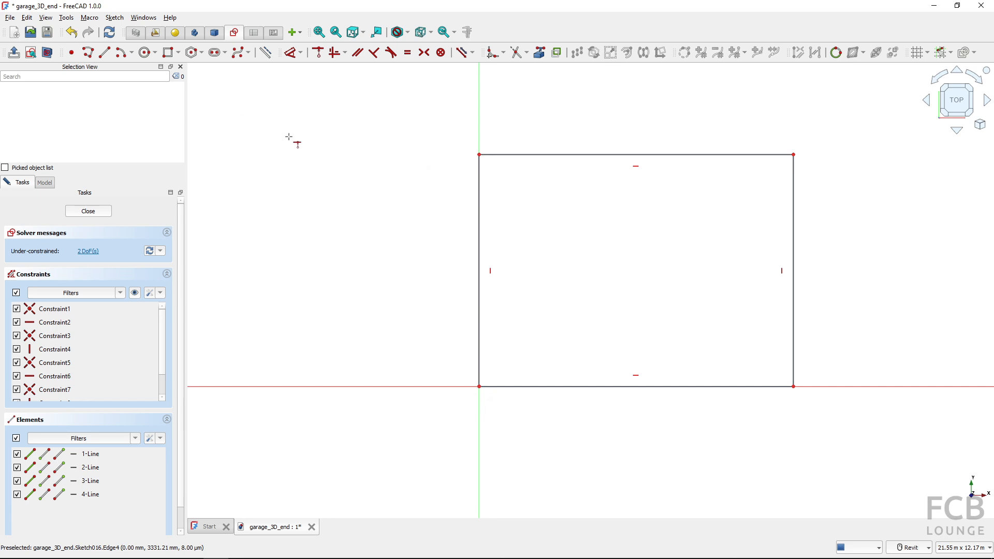
Dimension the base rectangle 8400 mm wide and 6200 mm high, and finish editing the sketch
click(553, 155)
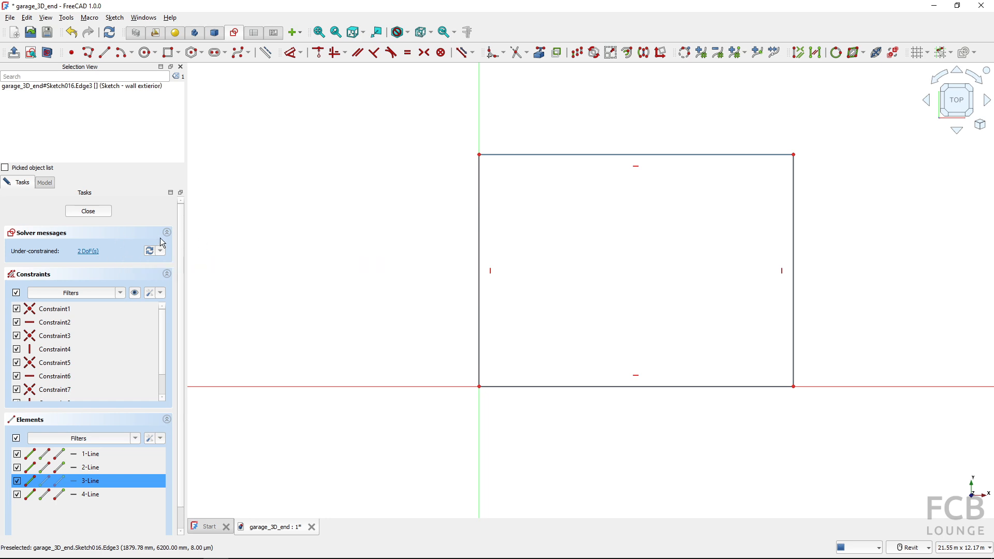
click(514, 157)
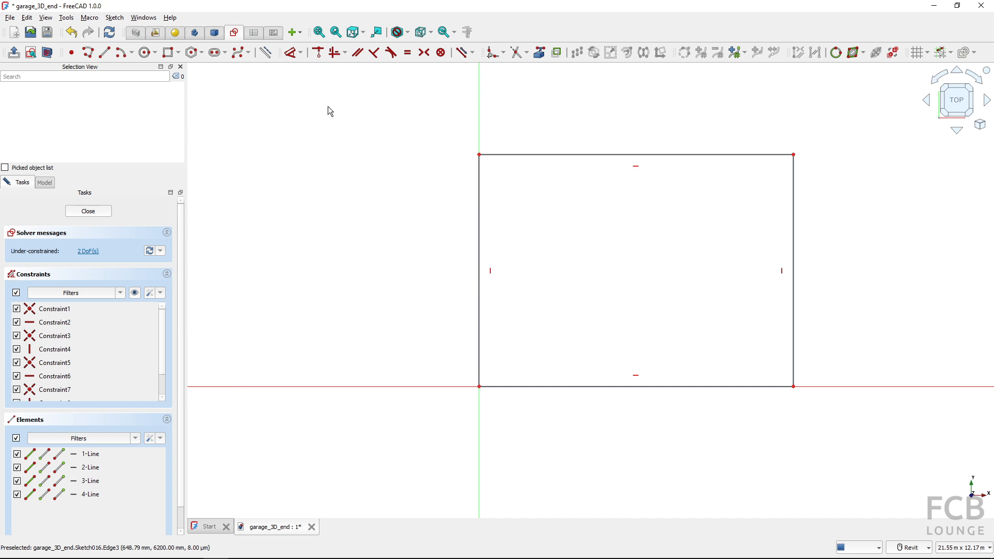
click(297, 59)
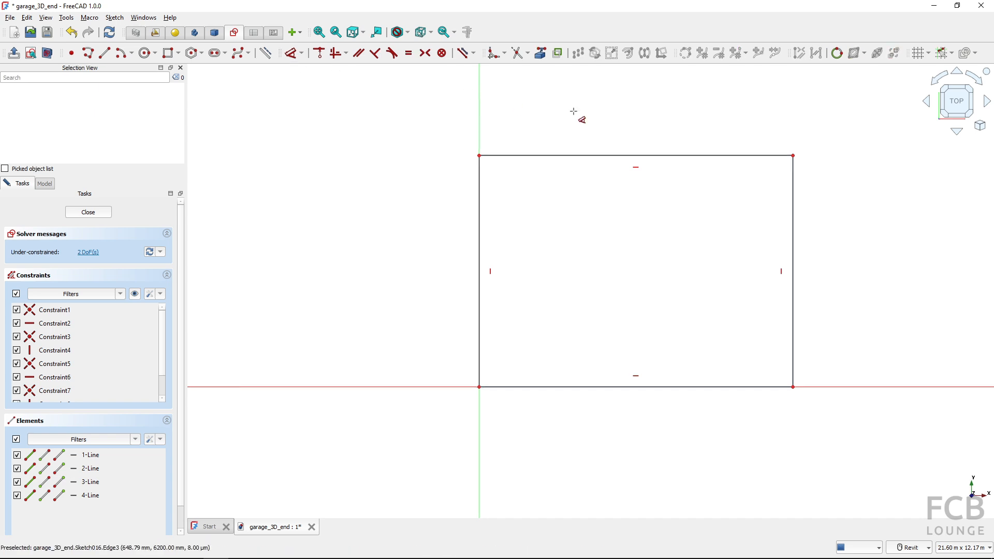
click(594, 155)
click(596, 130)
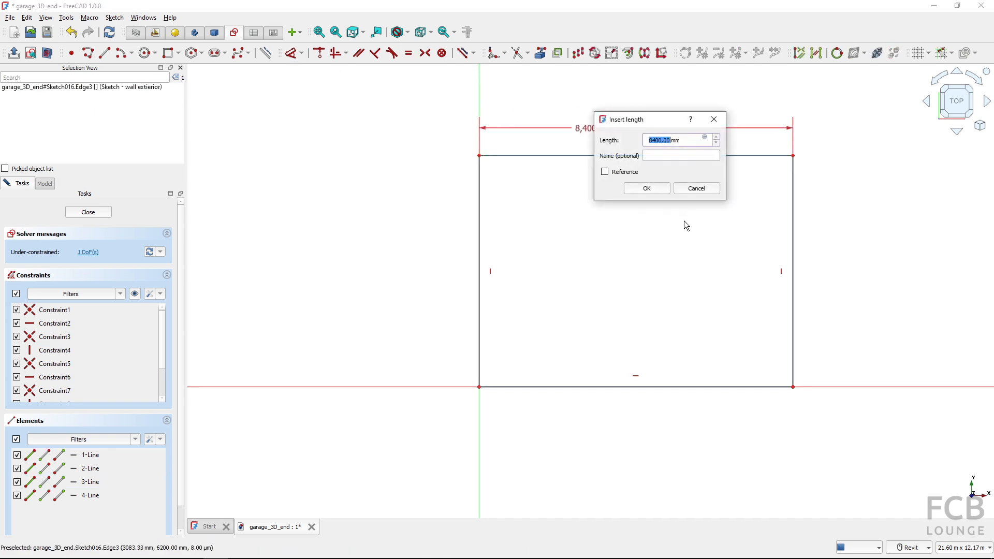
click(649, 189)
click(793, 248)
click(832, 233)
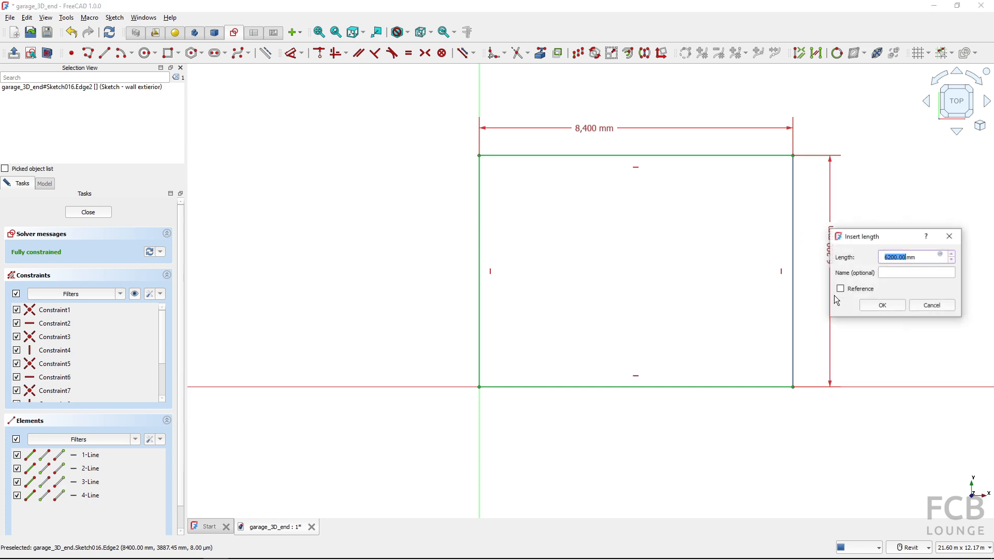
click(897, 309)
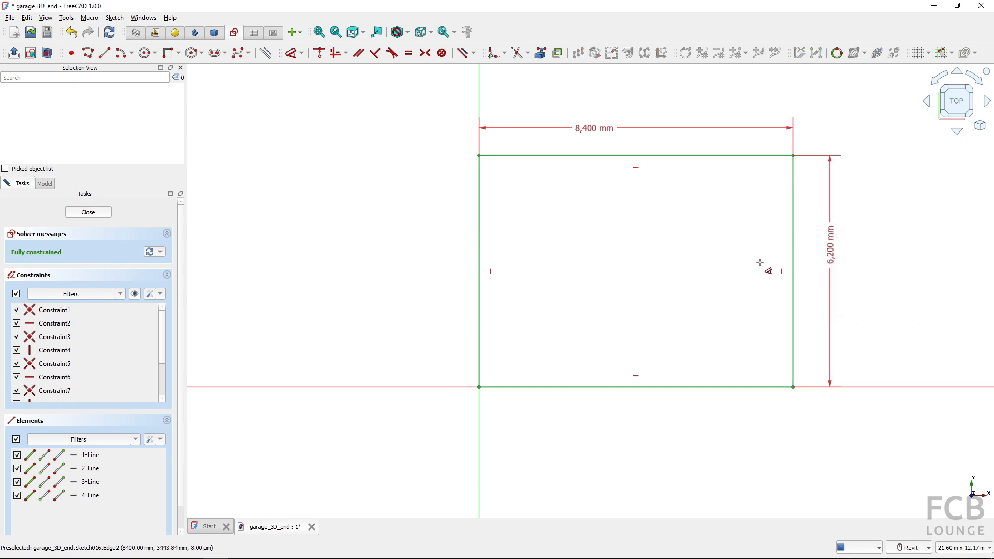
right_click(327, 129)
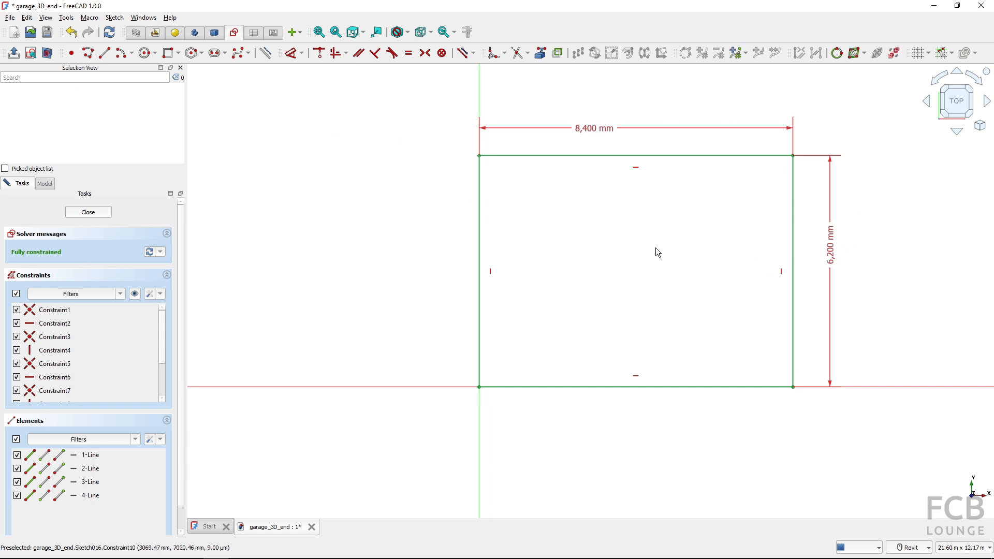
click(89, 212)
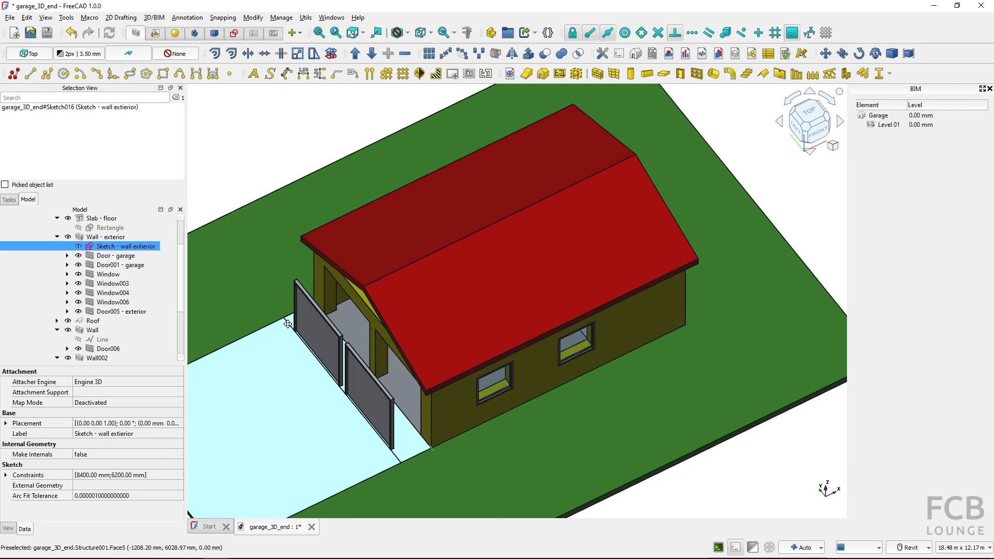
Hide the roof, the plot and the driveway to expose the walls and floor slab
click(554, 222)
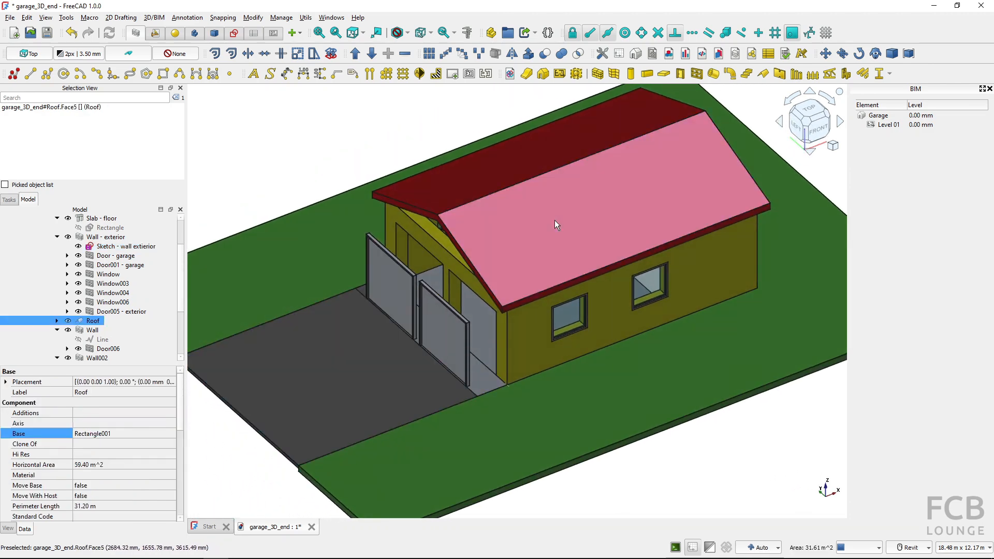
key(space)
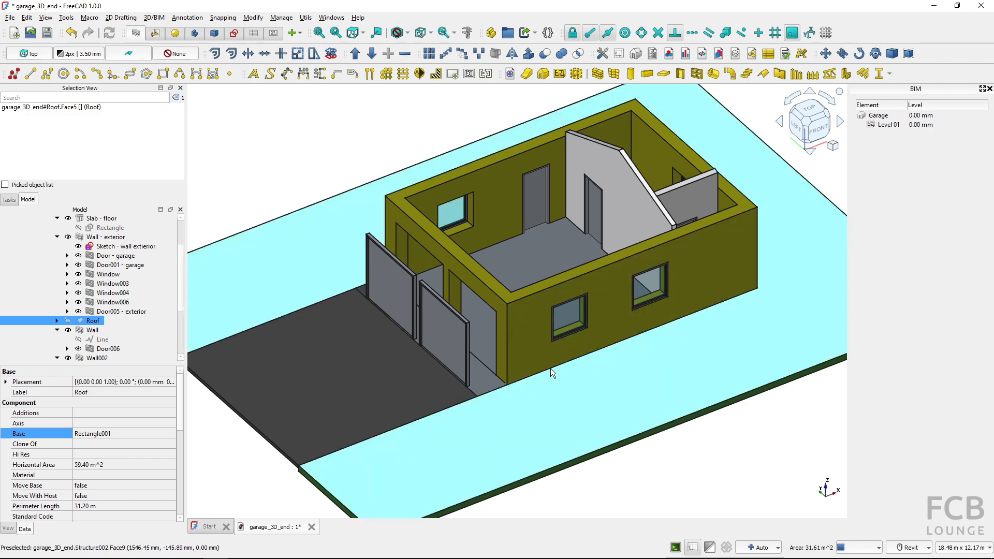
shift+middle_drag(481, 323, 510, 332)
click(549, 419)
key(space)
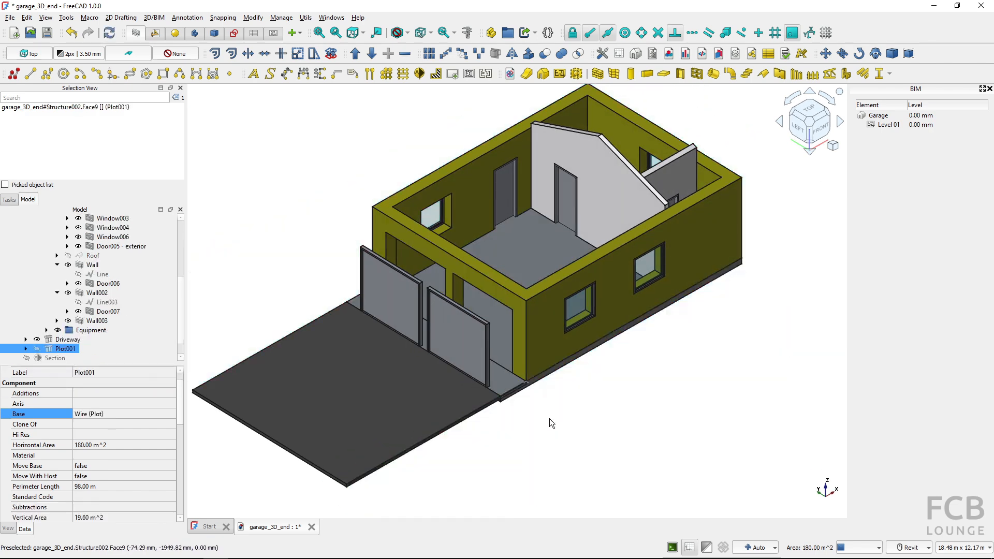
click(432, 411)
key(space)
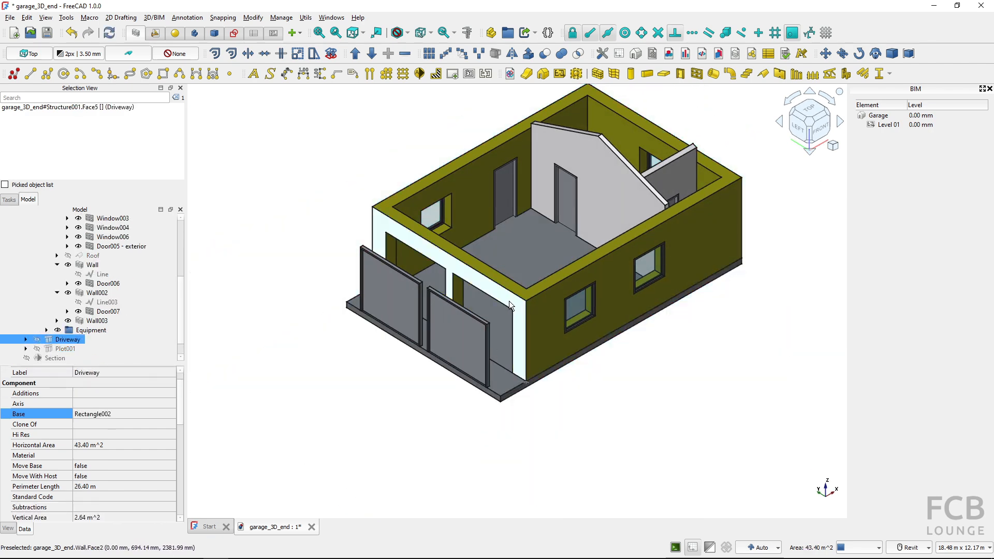
Move both garage doors 1000 mm along X into their wall openings
click(470, 325)
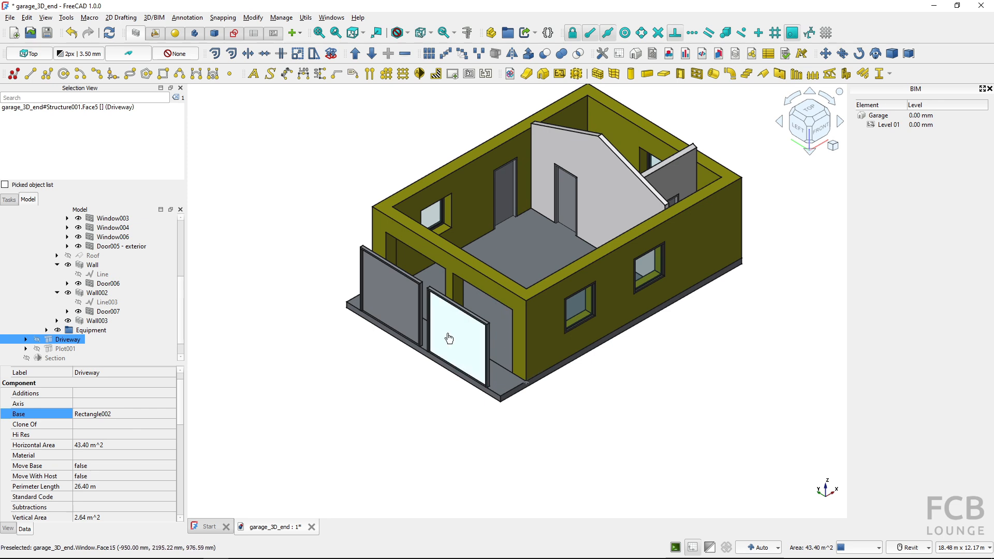
ctrl+click(398, 309)
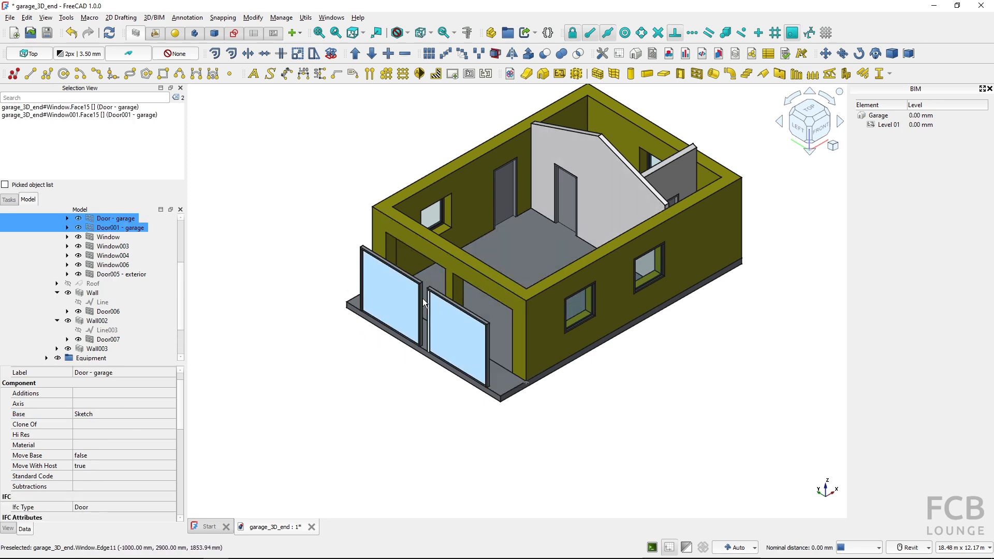
click(825, 54)
click(637, 415)
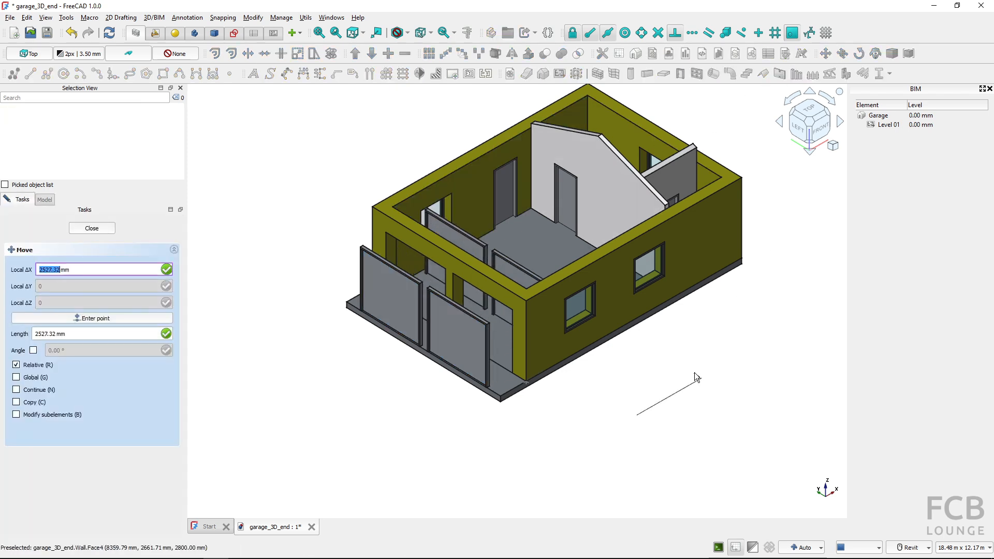
text(1000)
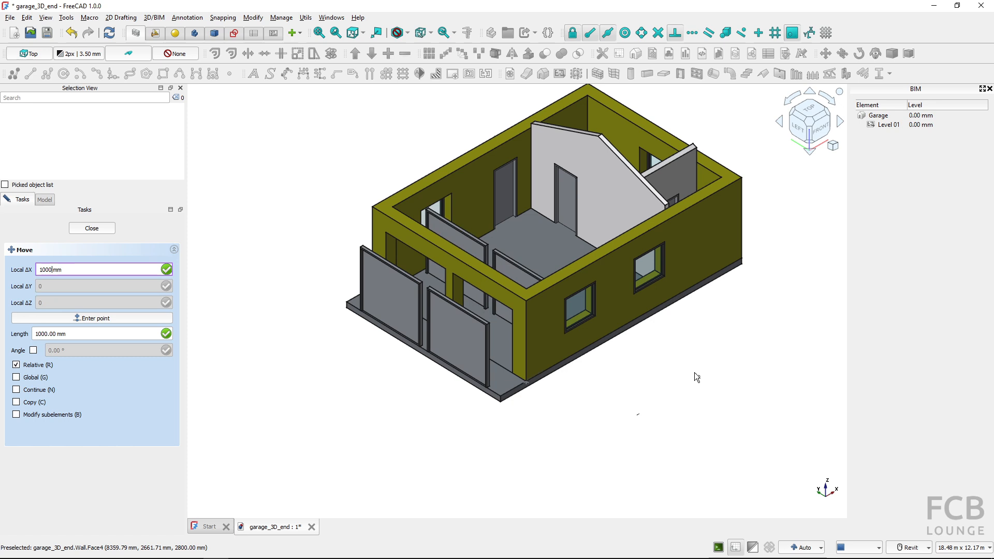
key(Return)
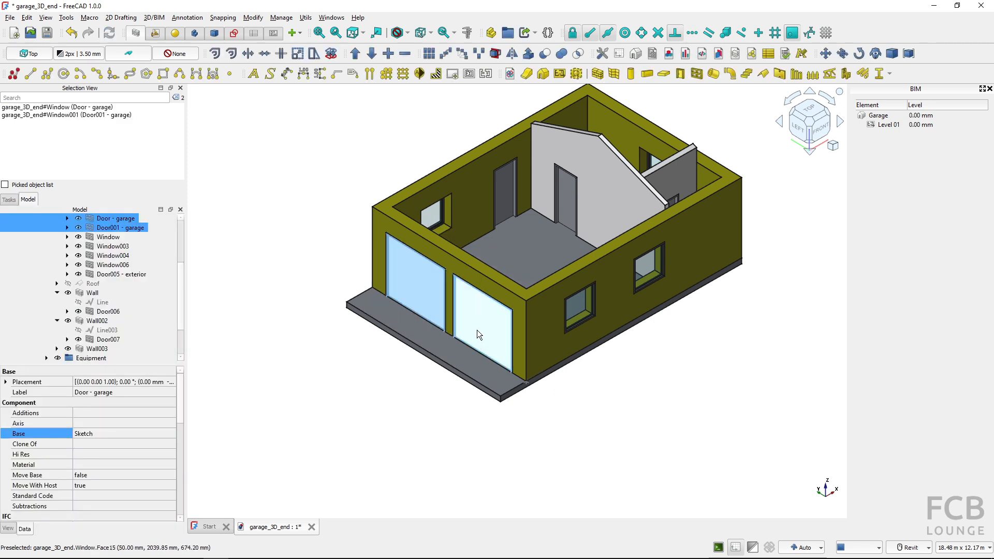
click(434, 418)
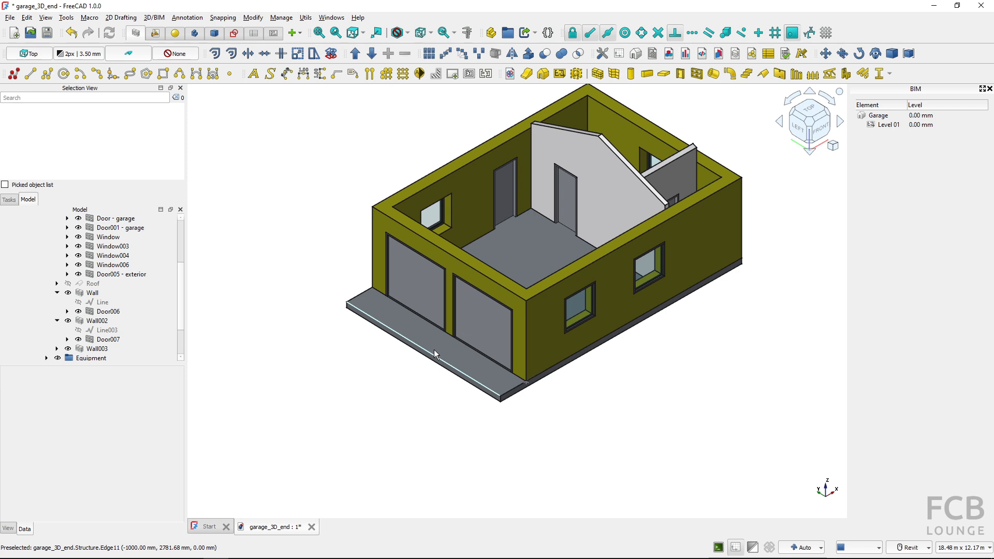
Replace the floor slab's Base object with the sketch "Sketch - wall extierior" and recompute the model
scroll(111, 303, up, 3)
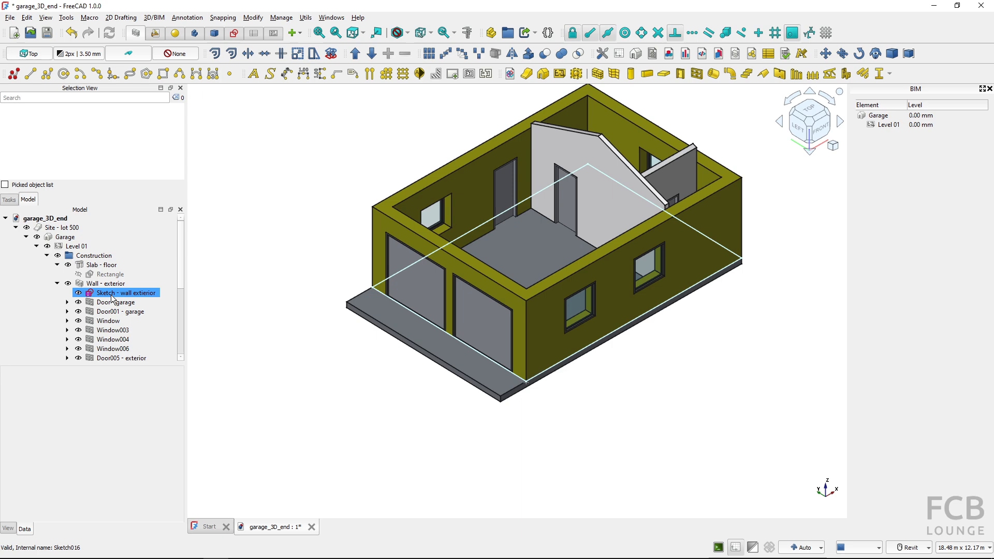
click(108, 266)
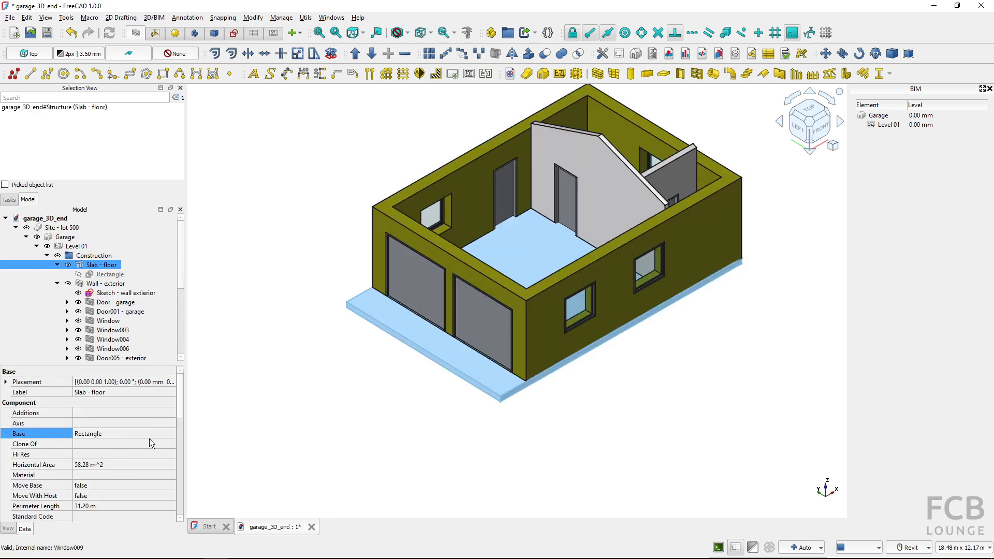
click(169, 434)
click(170, 434)
scroll(492, 306, down, 10)
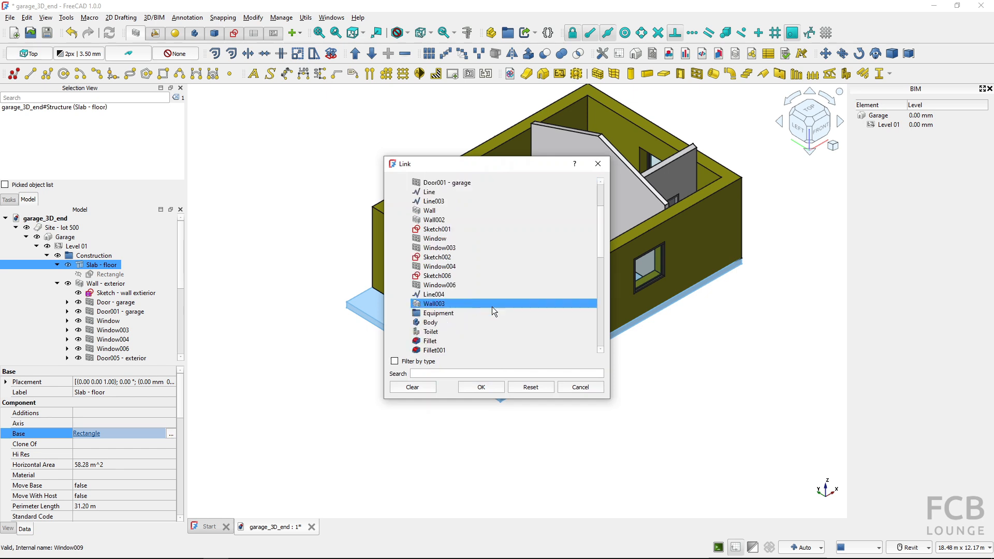
click(490, 312)
scroll(490, 312, down, 1)
click(465, 341)
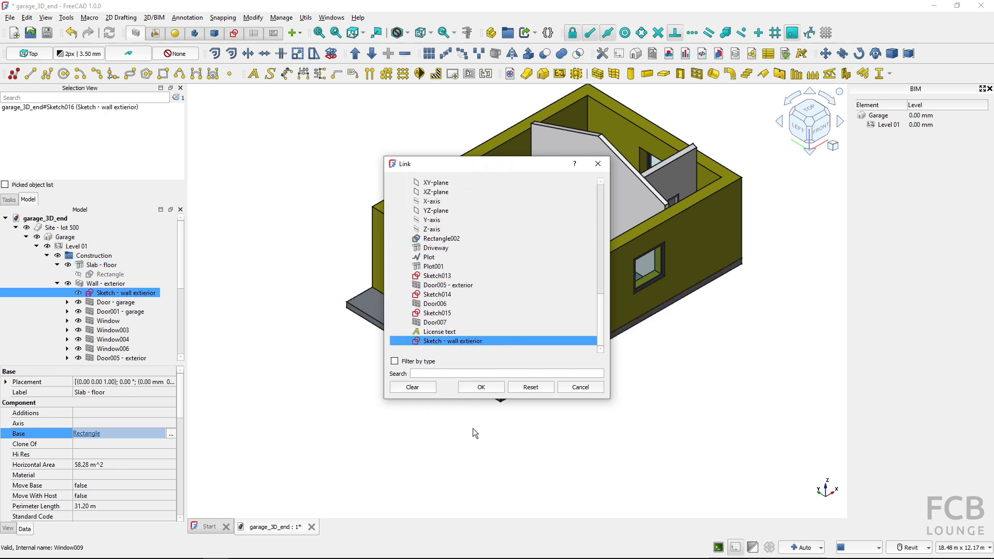
click(480, 388)
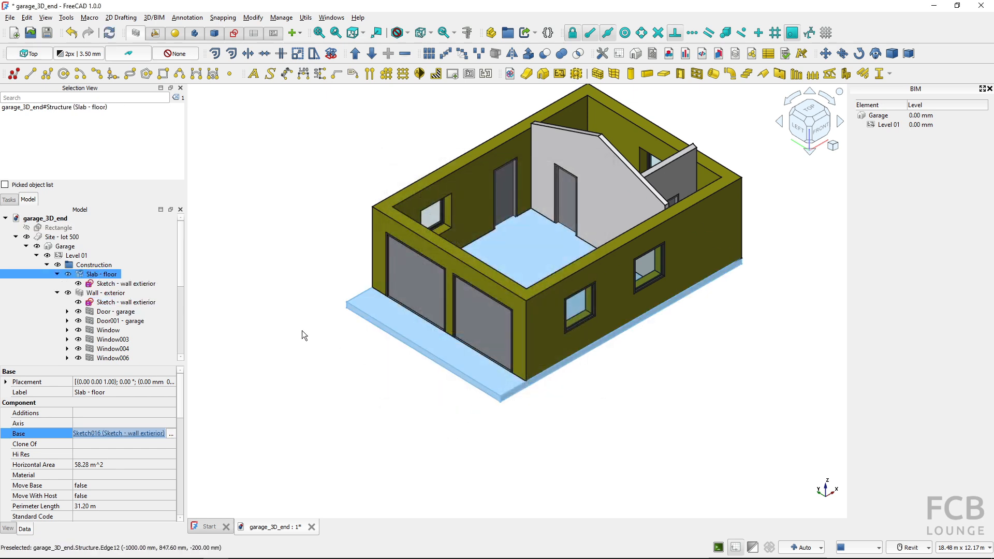
click(114, 36)
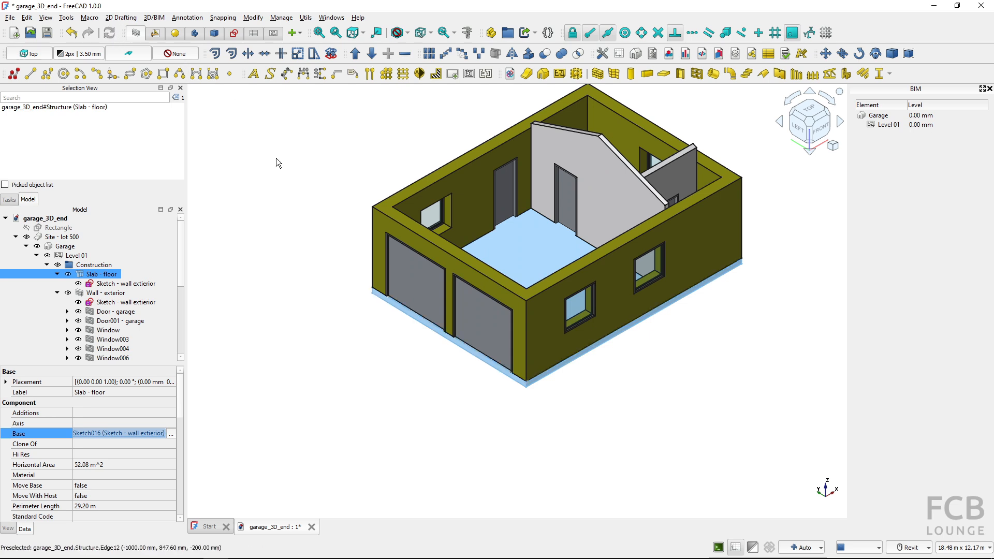
click(343, 356)
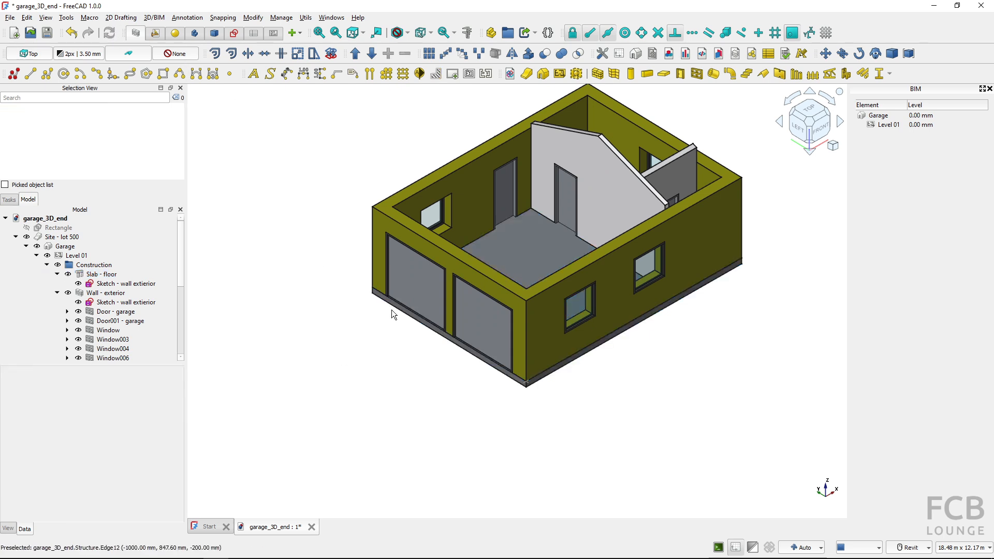
Hide the base sketch shared by the floor slab and the exterior wall
click(85, 303)
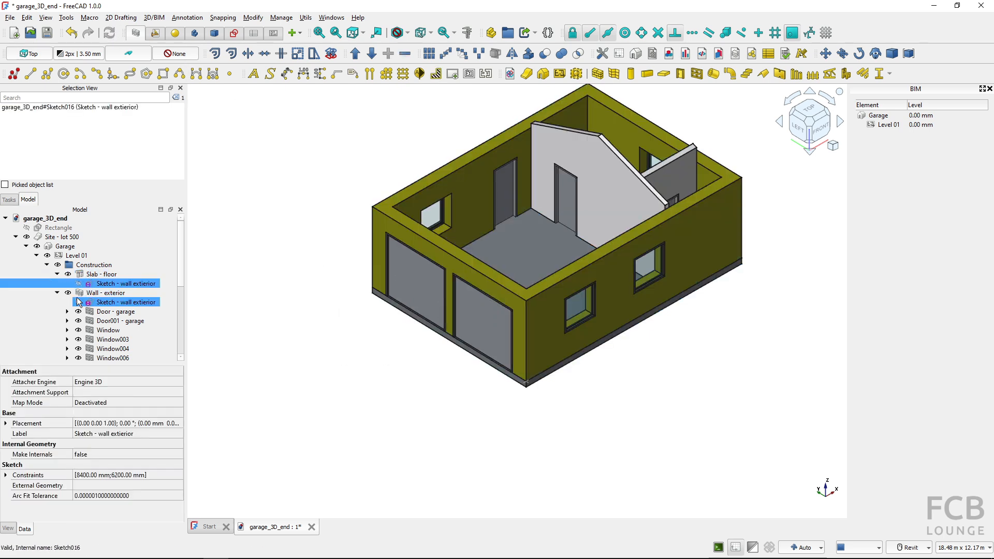
click(79, 303)
click(371, 383)
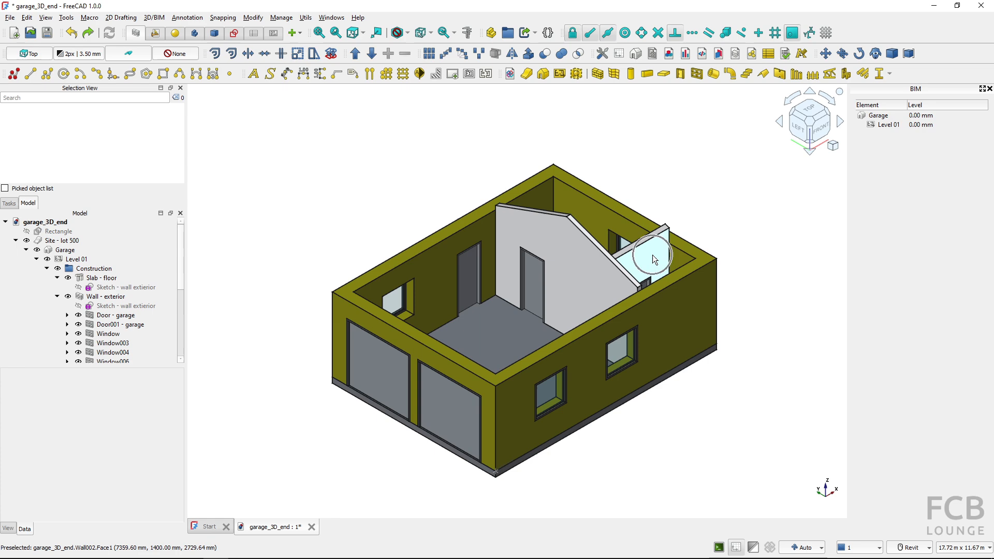
In top view, convert the base line of the long partition "Wall" to a sketch
click(809, 115)
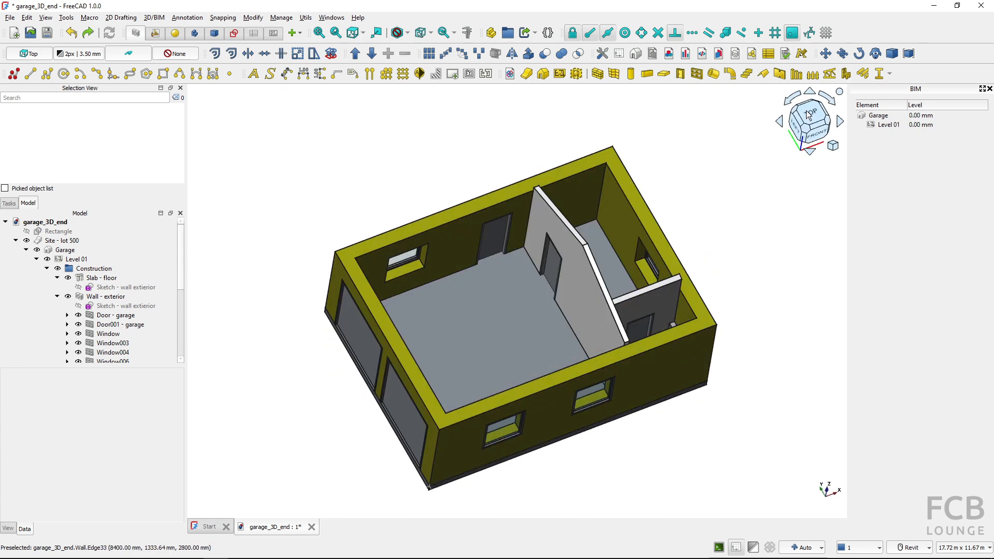
click(124, 307)
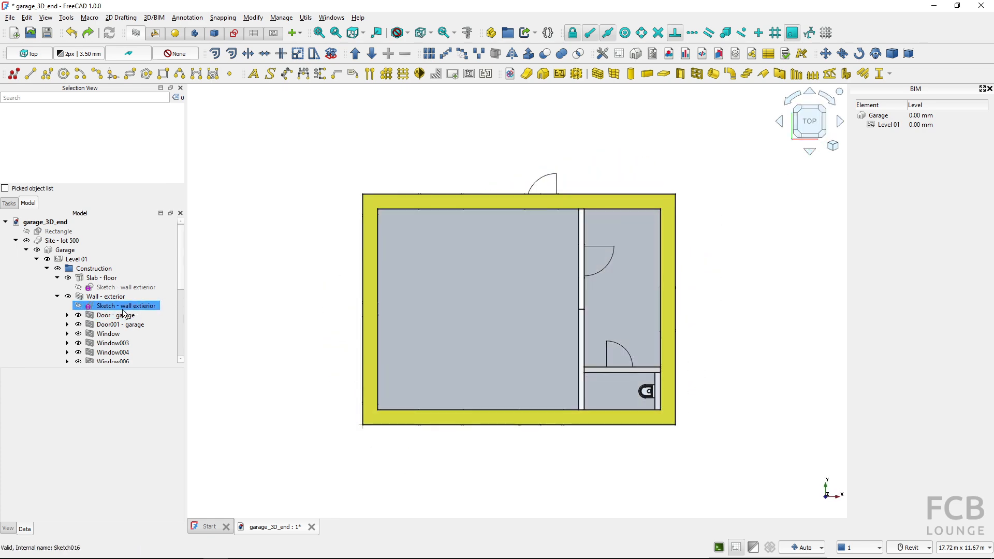
click(57, 296)
click(90, 316)
click(100, 325)
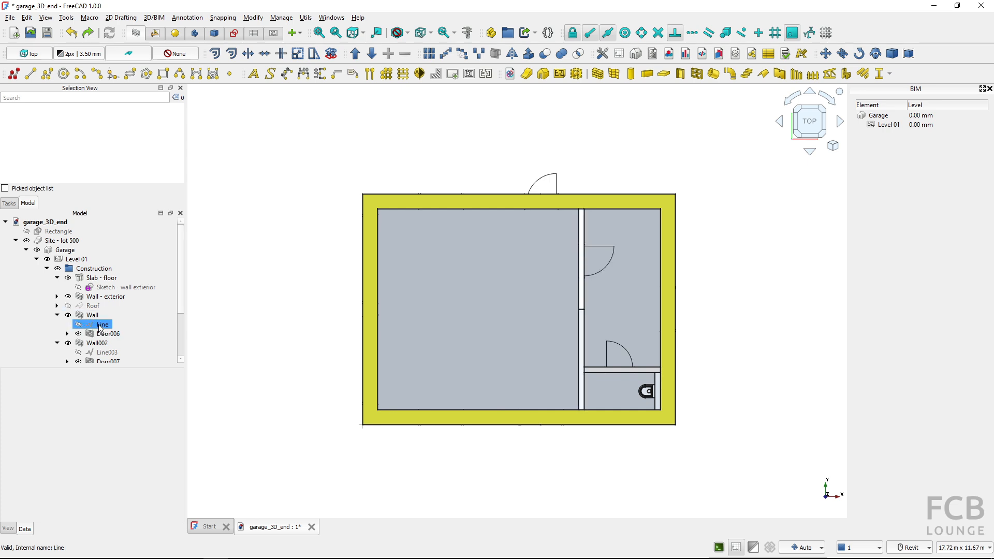
click(332, 55)
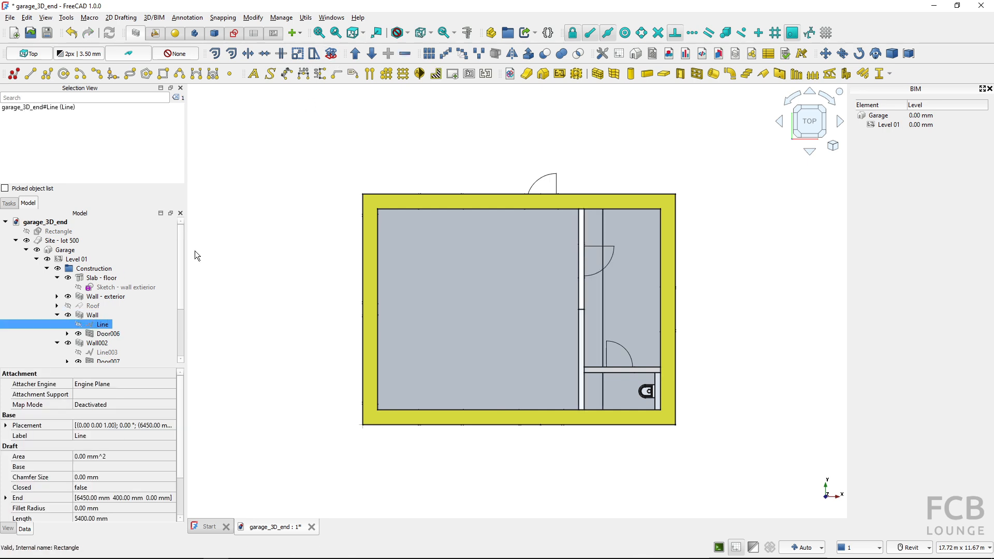
Replace the long partition "Wall"'s Base object with the sketch Sketch017
click(100, 315)
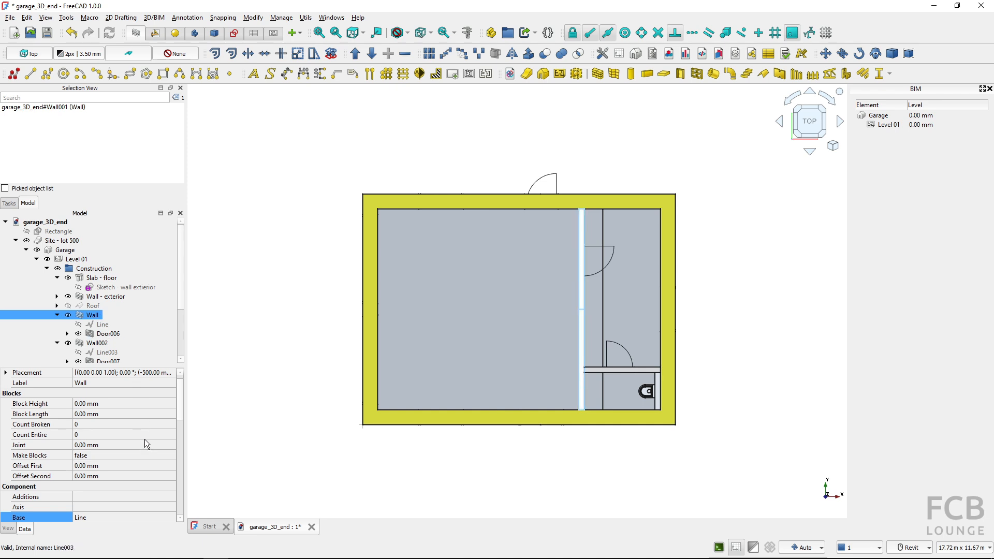
scroll(144, 439, down, 2)
click(139, 458)
click(171, 459)
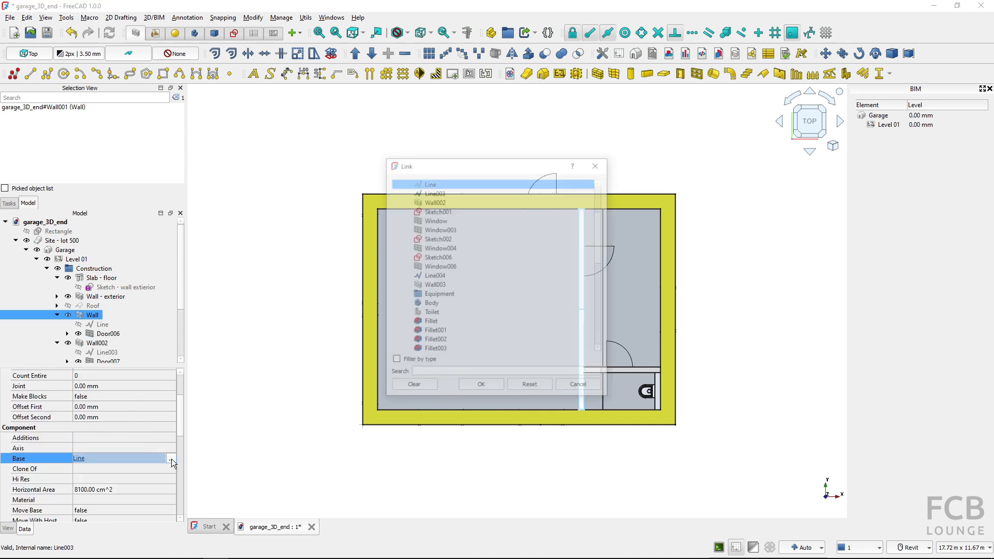
click(461, 314)
scroll(461, 316, down, 4)
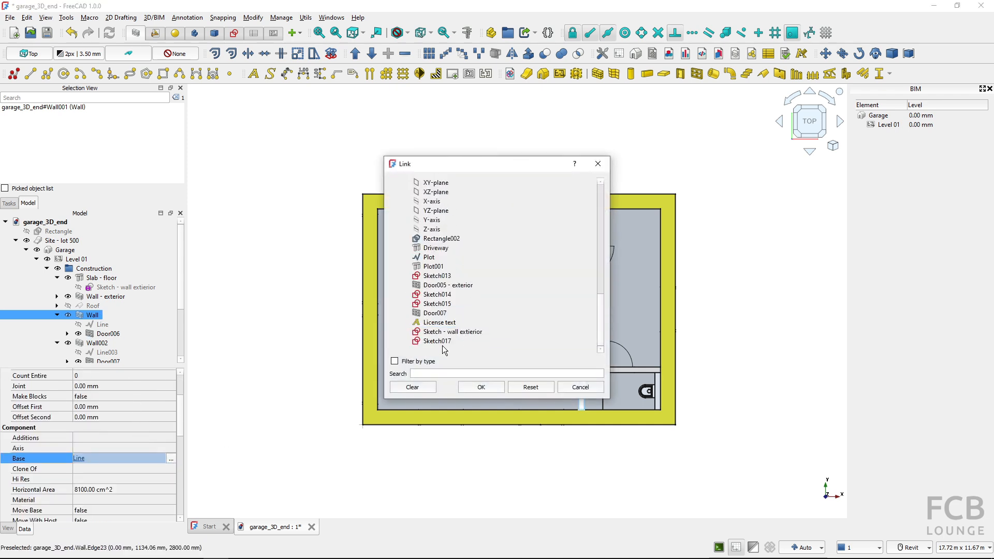
click(441, 343)
click(482, 388)
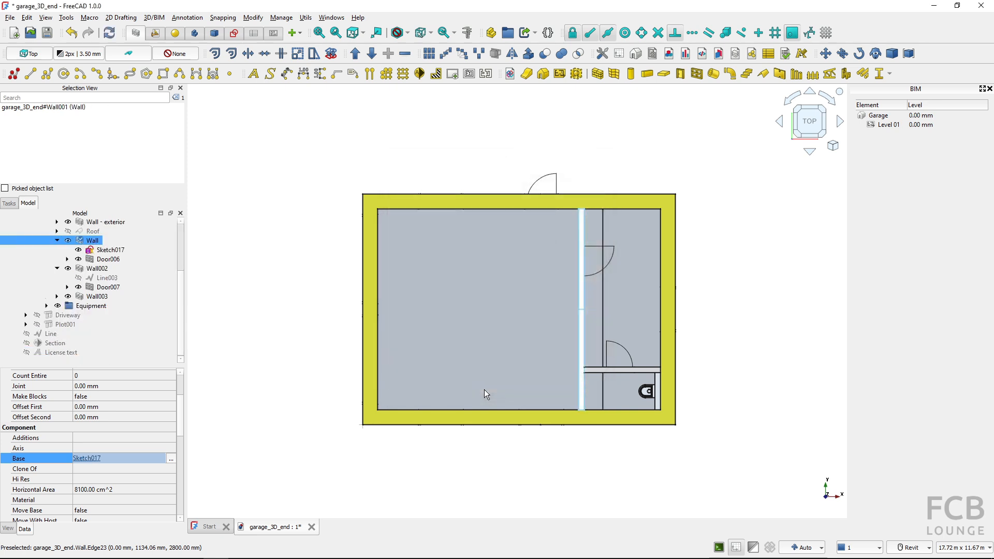
Convert Line003, the base line of the short partition Wall002, to a sketch
click(105, 278)
click(325, 76)
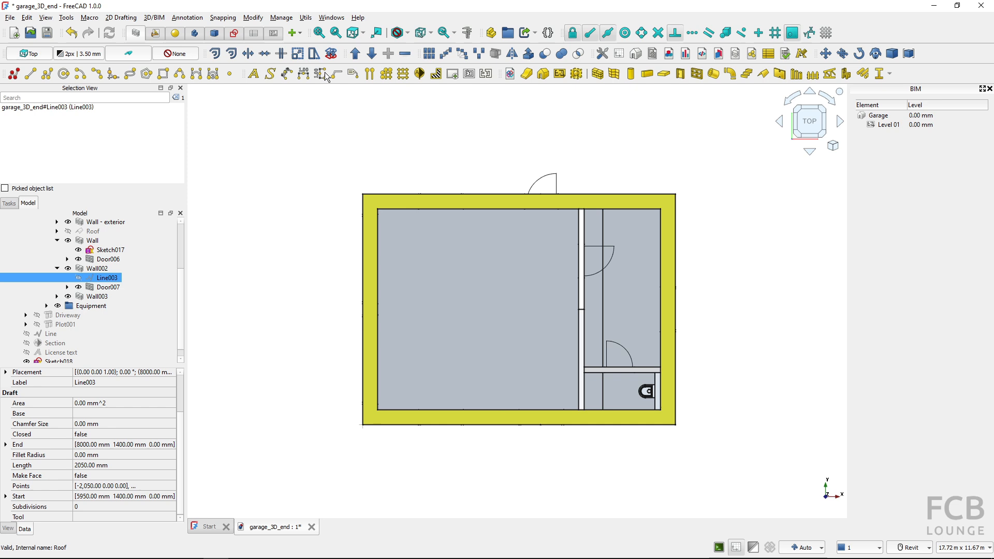
scroll(107, 334, down, 1)
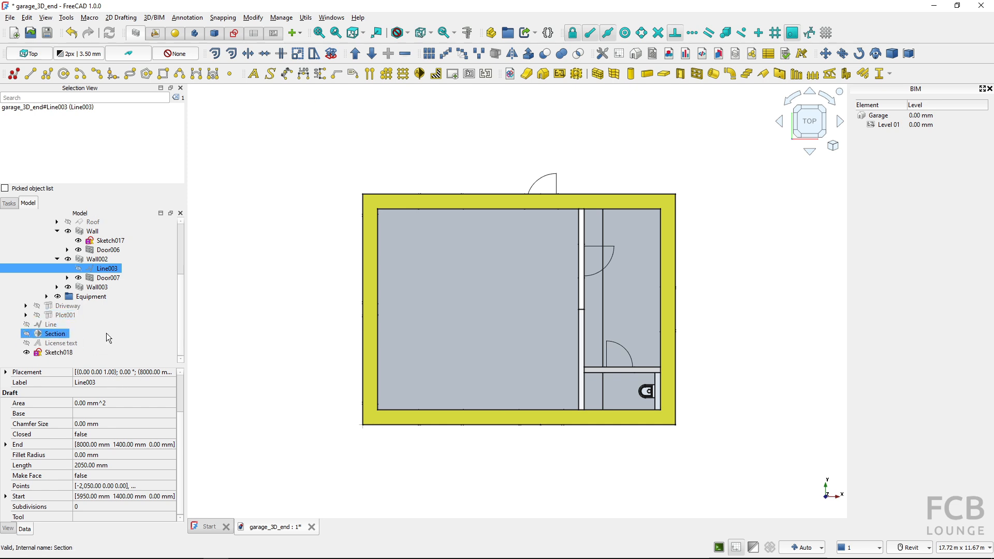
Set the Base object of the short partition Wall002 to Sketch018 and recompute the model
click(106, 260)
click(157, 478)
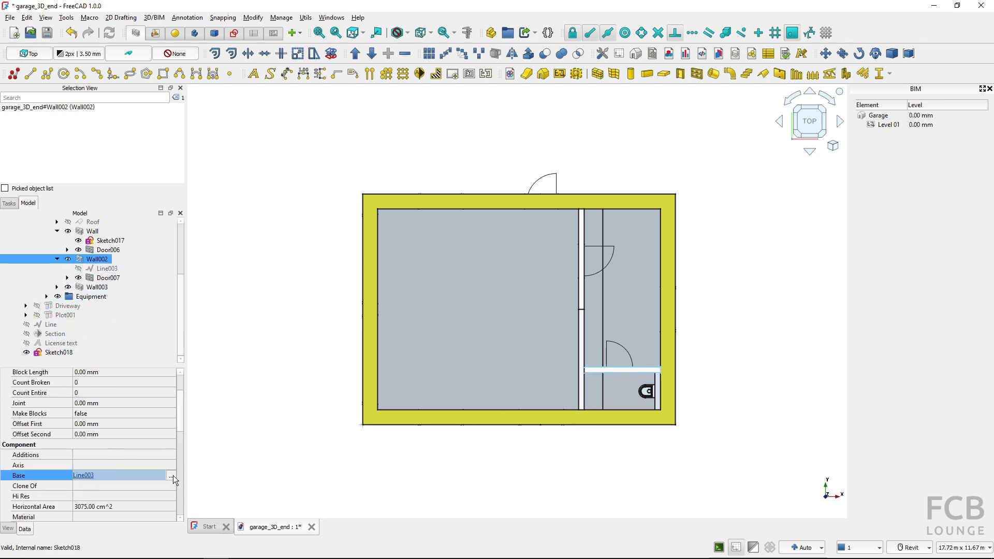
click(173, 475)
click(479, 322)
click(466, 341)
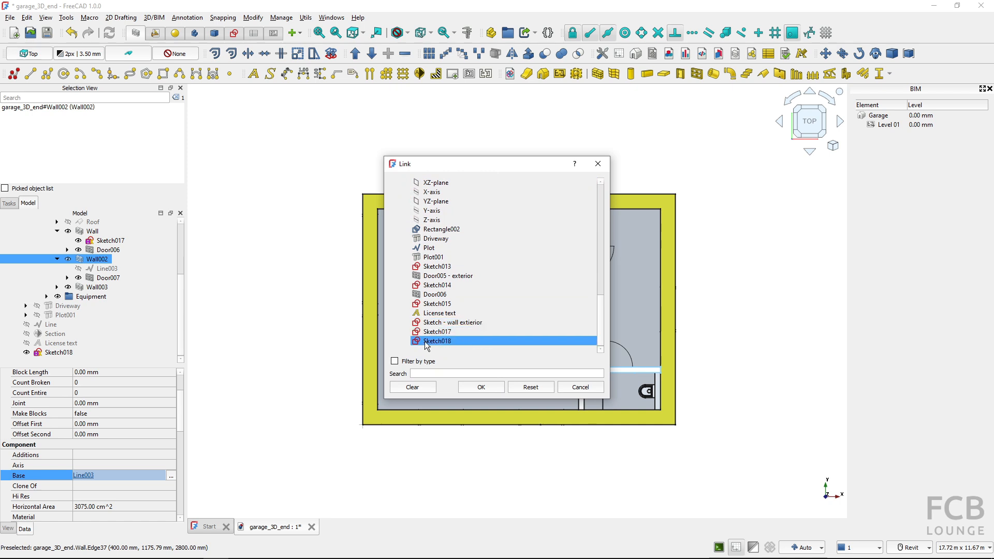
click(487, 388)
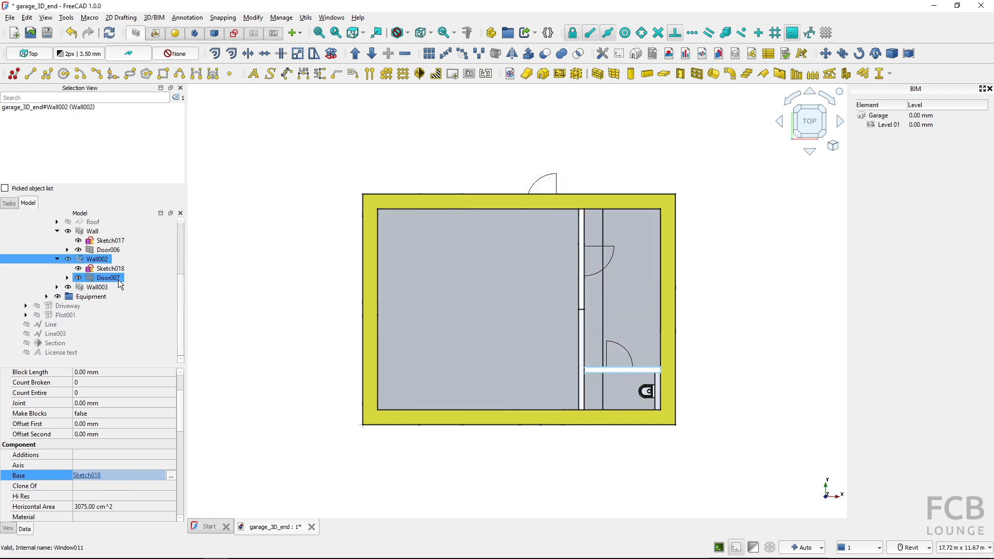
click(108, 33)
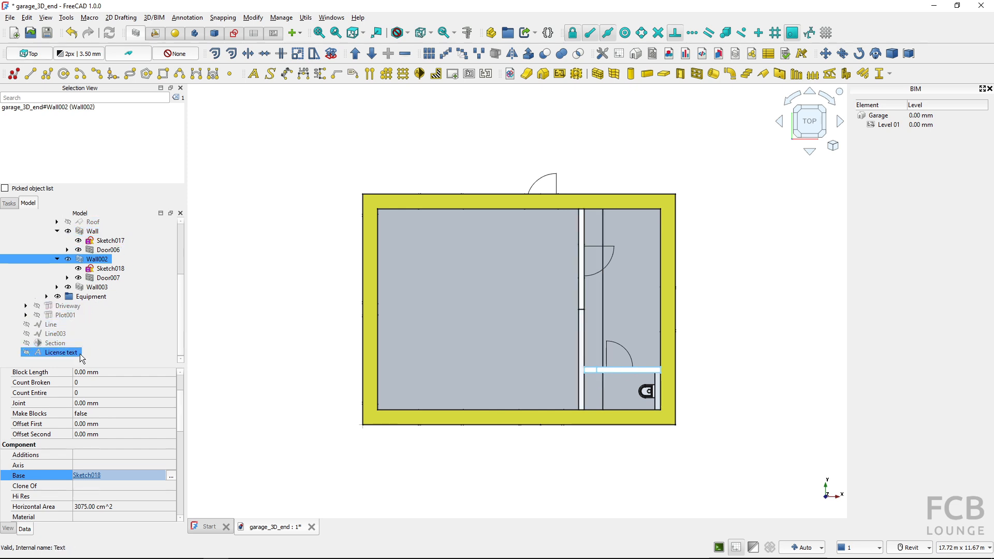
Delete the leftover draft lines Line and Line003 that the partitions no longer use
click(51, 324)
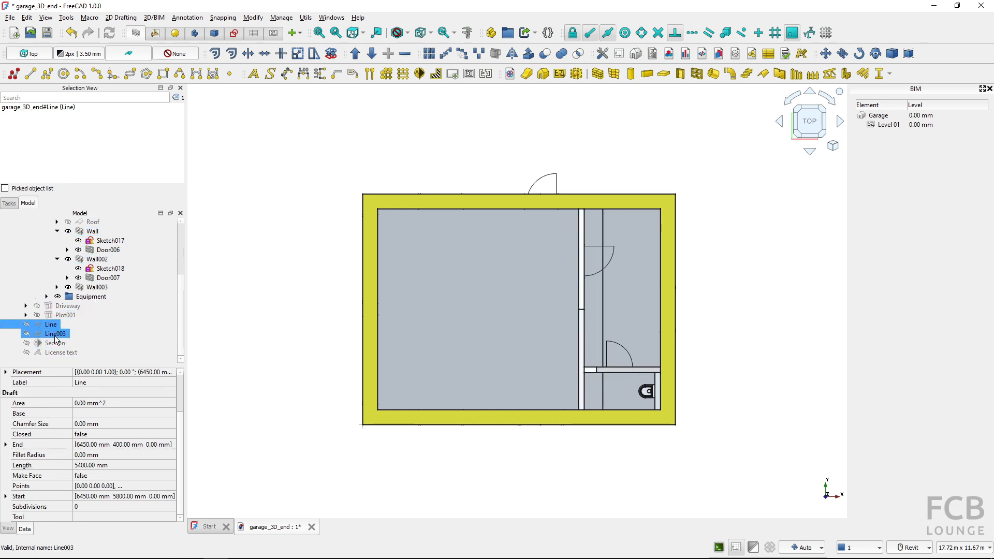
ctrl+click(55, 334)
ctrl+click(61, 353)
key(Delete)
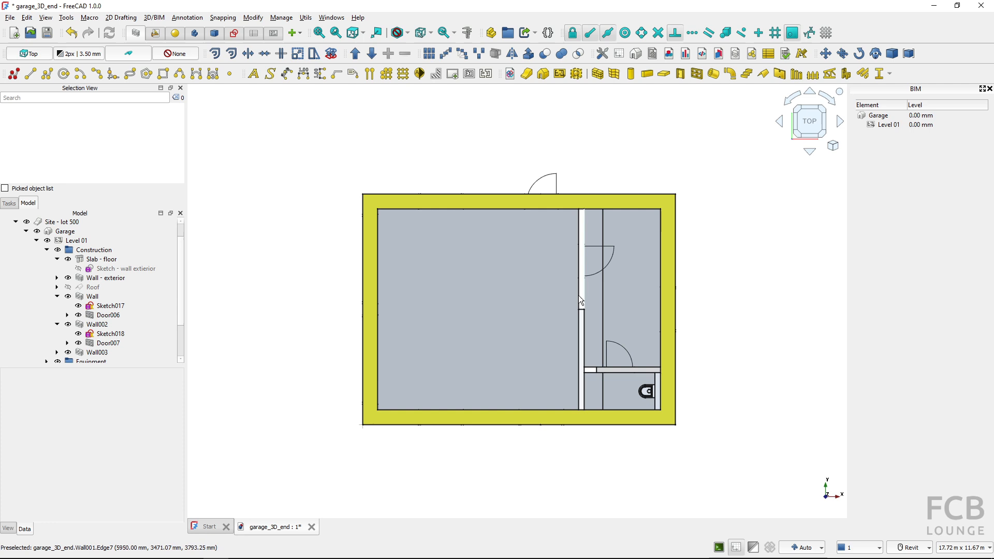
Hide and show the long partition's base sketch to check where its line lies relative to the wall
key(ctrl)
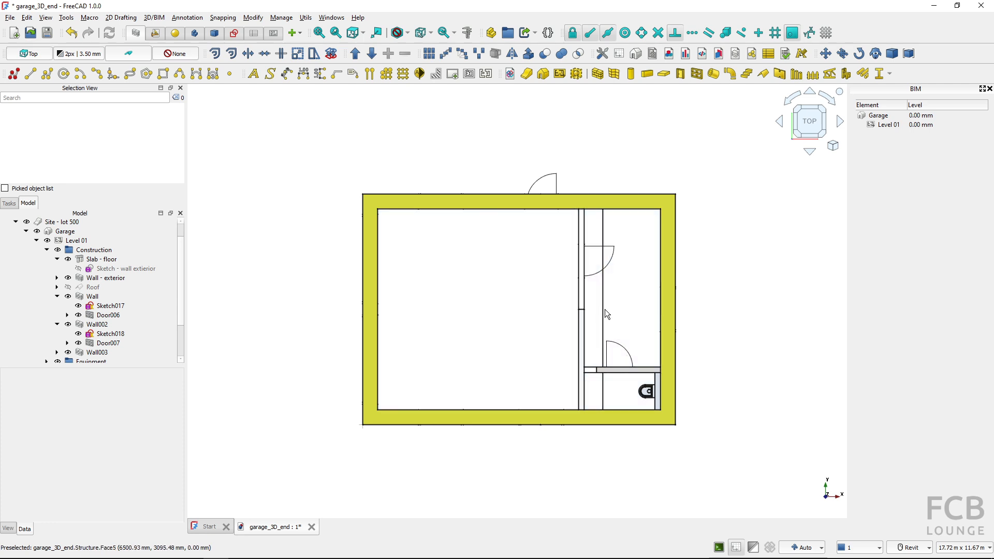
key(ctrl)
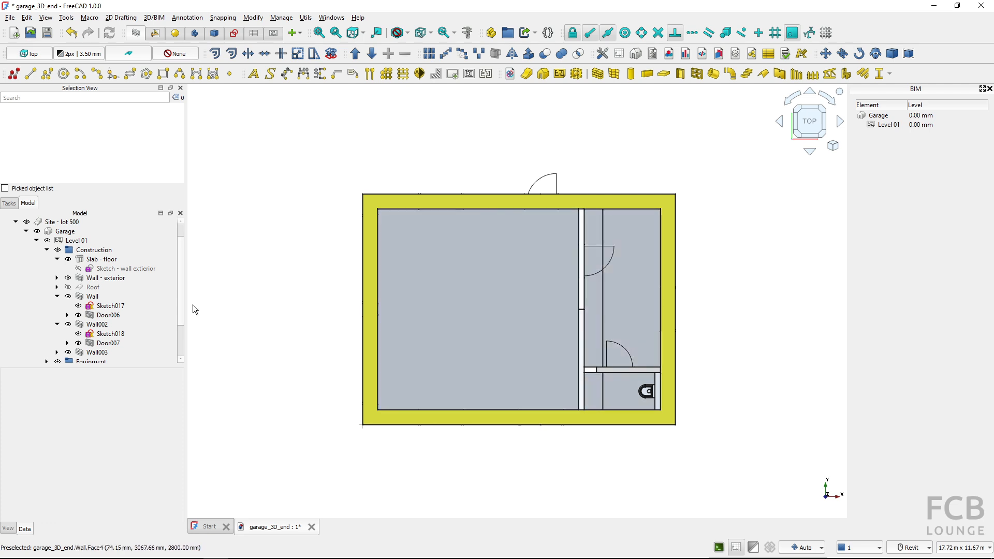
click(78, 306)
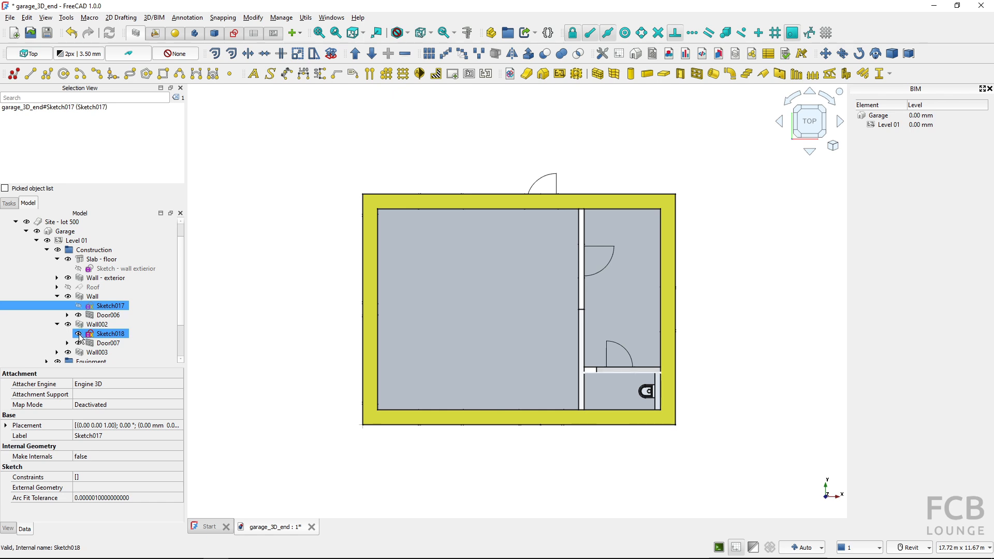
click(79, 307)
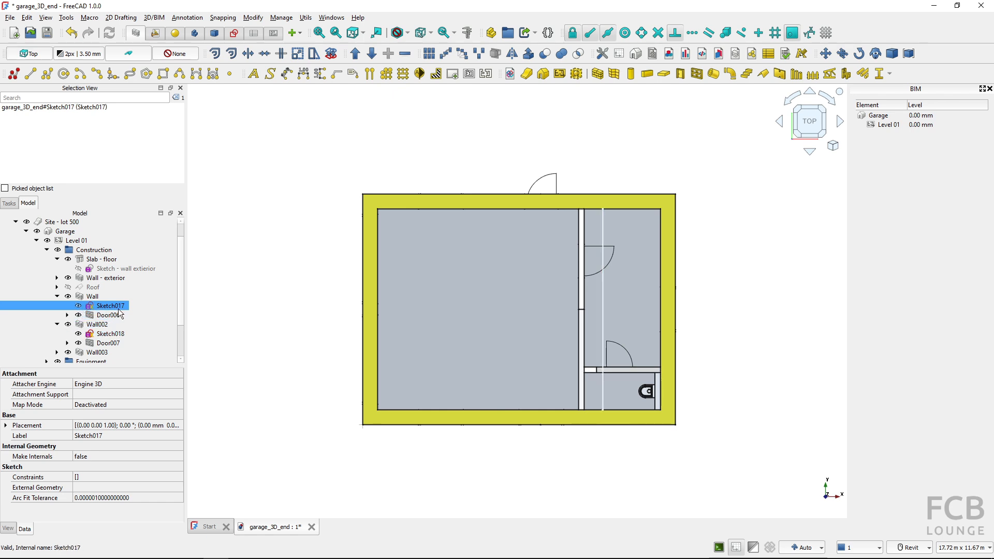
Move the long partition "Wall" 500 mm along X so that it lines up with its base sketch
click(91, 296)
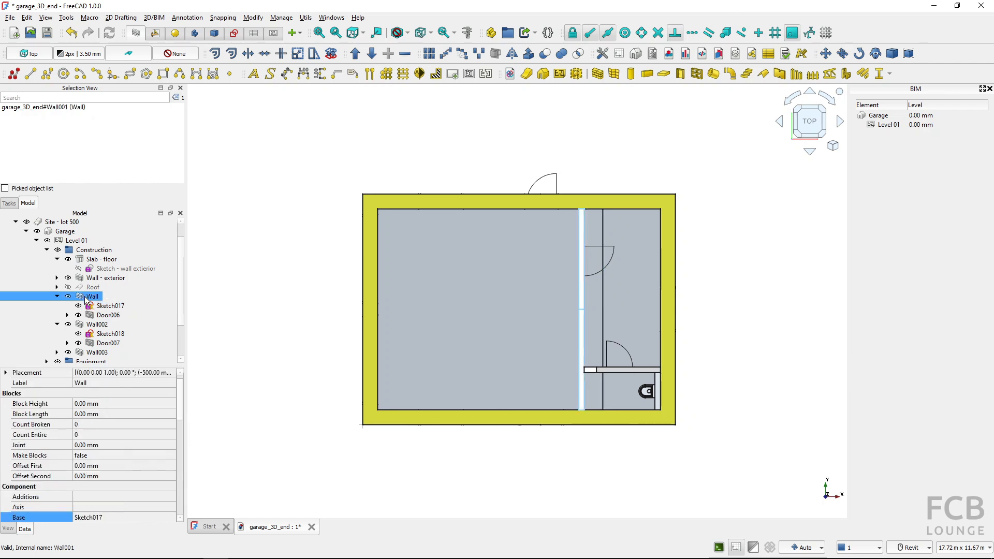
scroll(121, 466, down, 4)
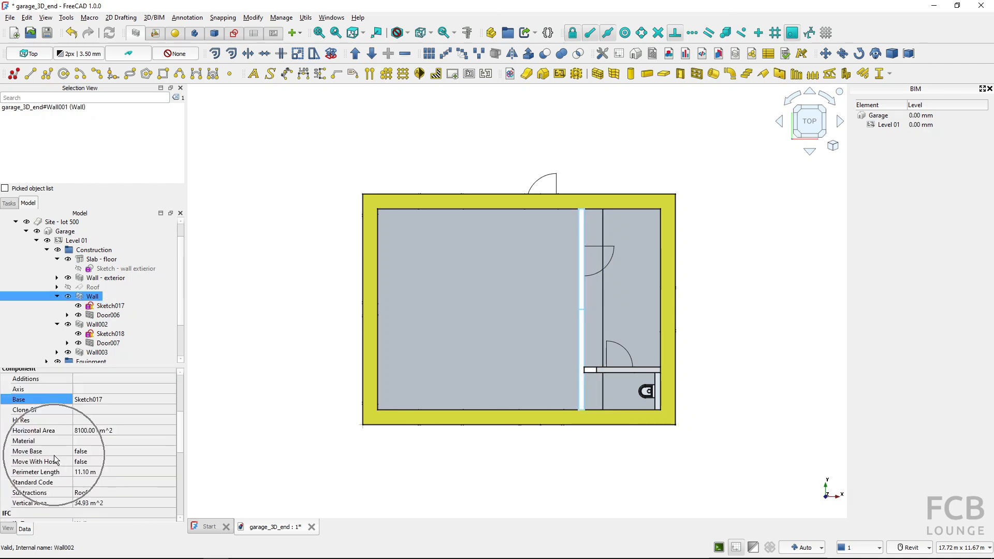
middle_drag(492, 470, 504, 414)
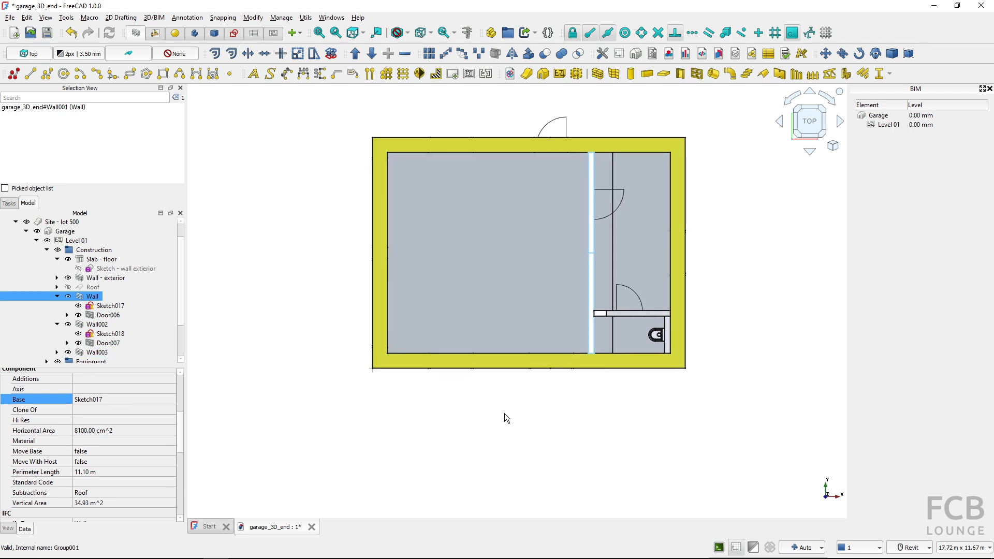
key(m)
key(v)
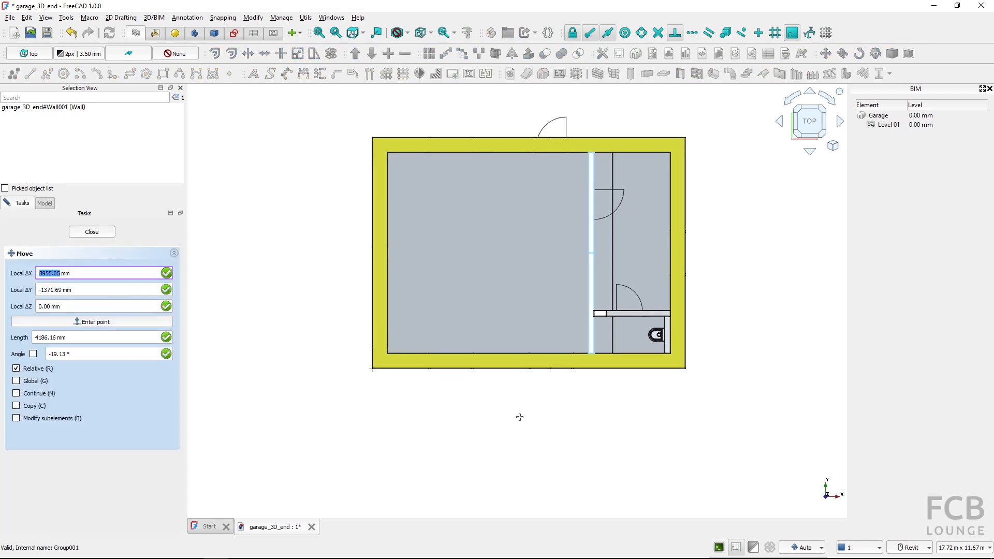
click(524, 416)
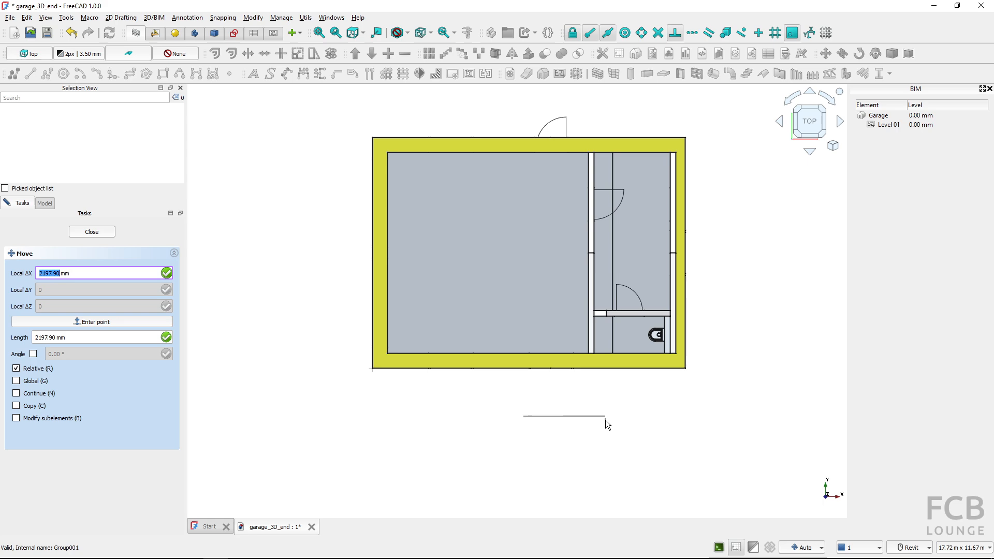
text(500)
key(Return)
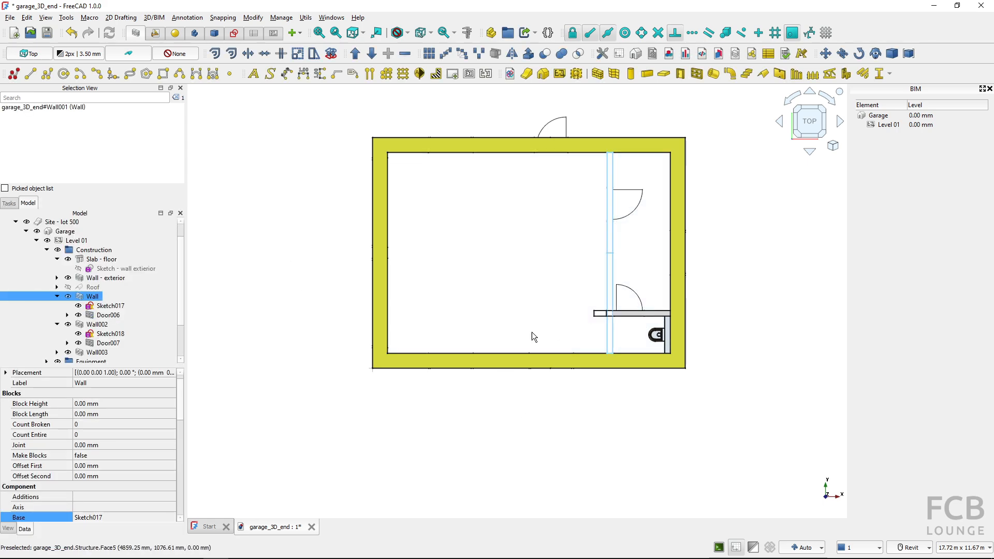
Set the height of both partitions, Wall and Wall002, to 2500 mm
shift+middle_drag(537, 340, 627, 295)
scroll(587, 239, up, 1)
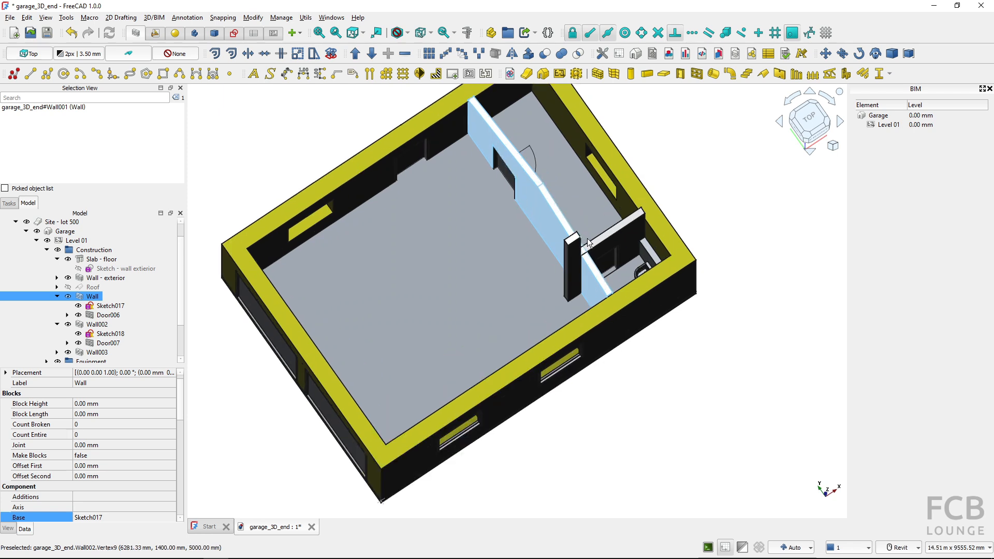
middle_drag(598, 247, 582, 279)
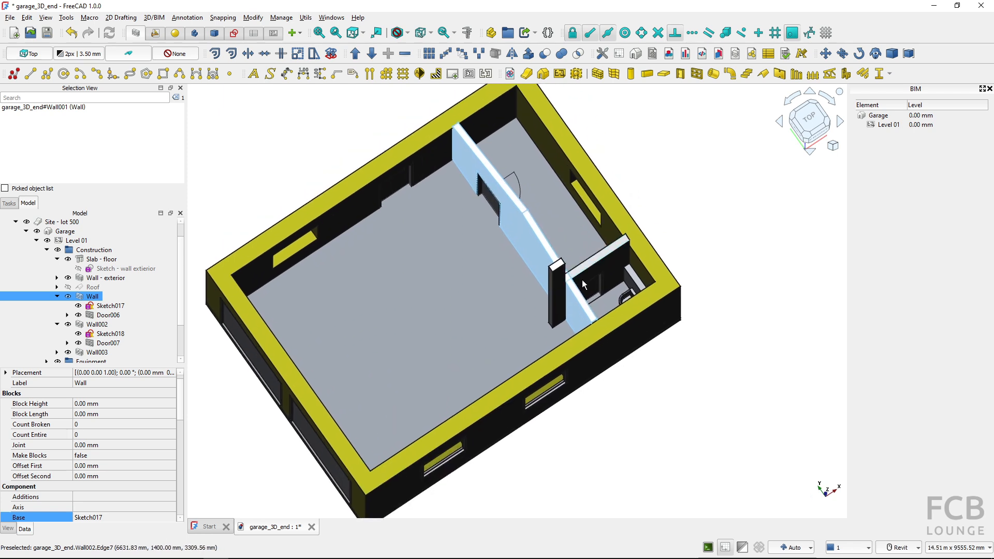
click(96, 325)
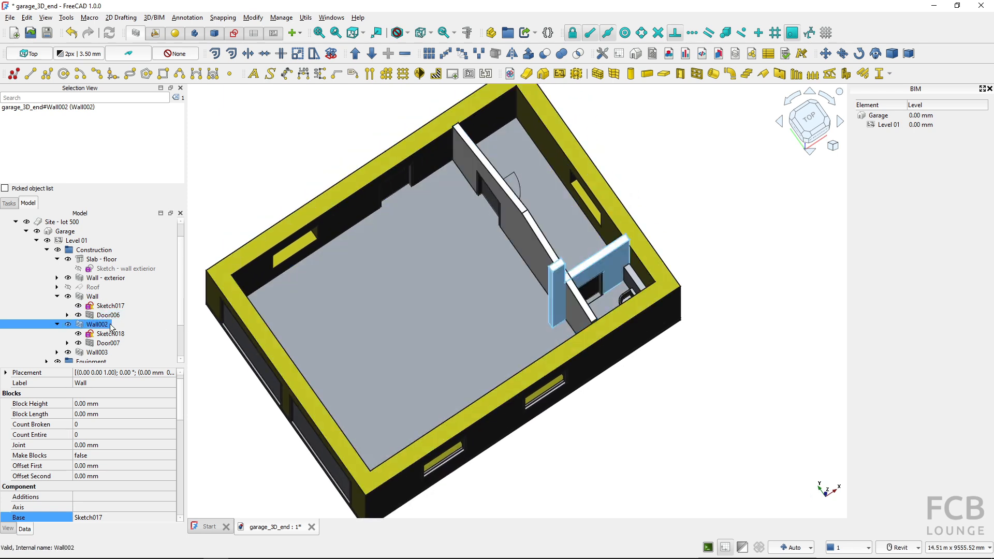
ctrl+click(99, 298)
scroll(157, 433, down, 1)
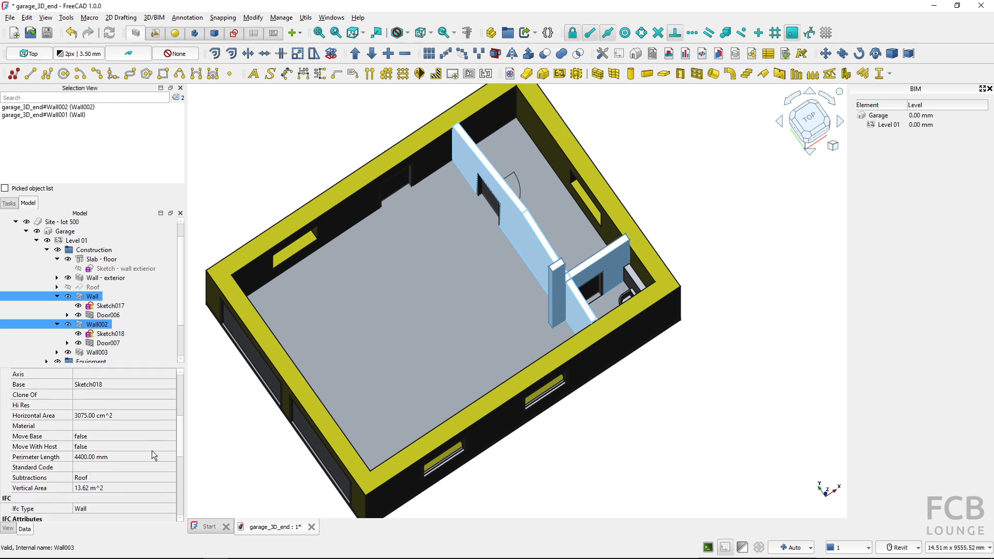
scroll(148, 447, up, 5)
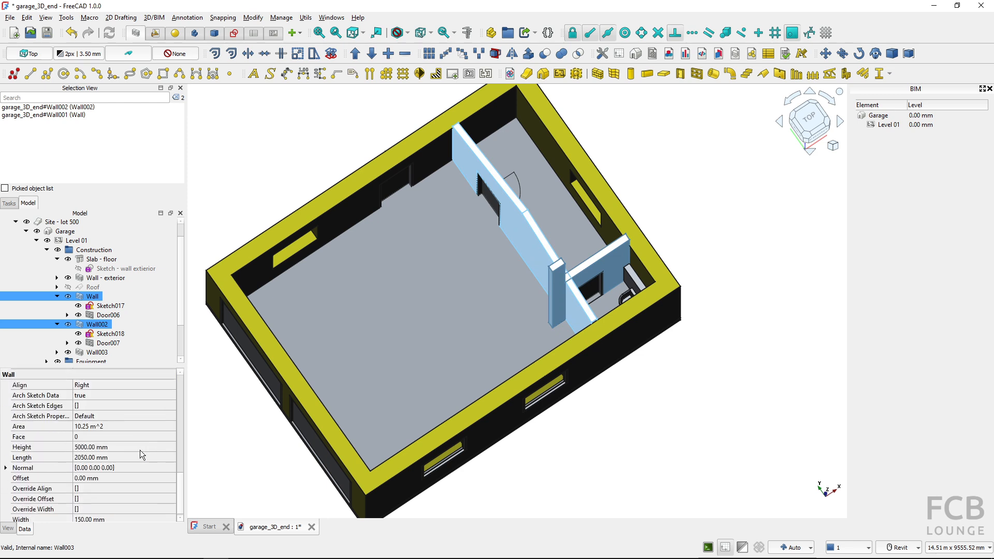
click(134, 447)
text(28)
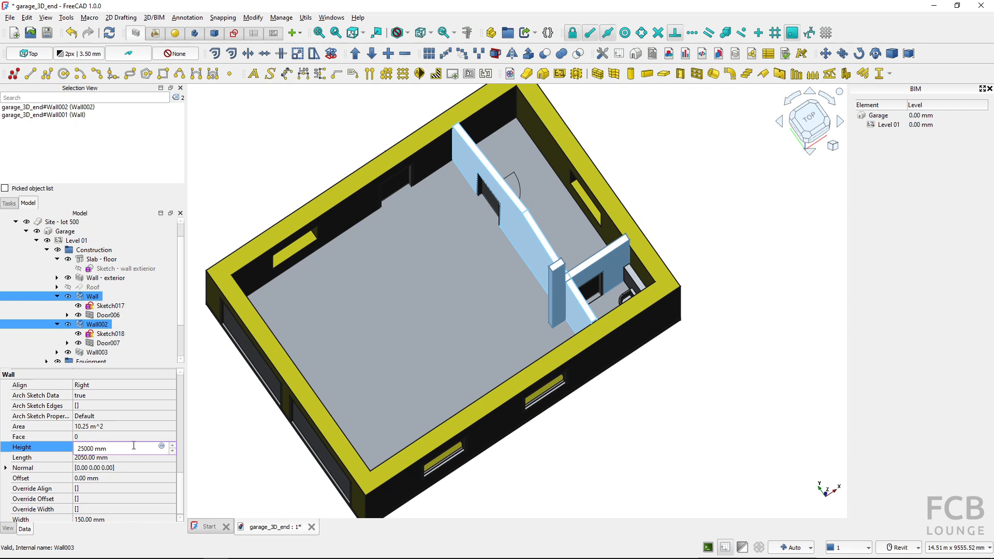
text(000)
key(BackSpace)
key(Return)
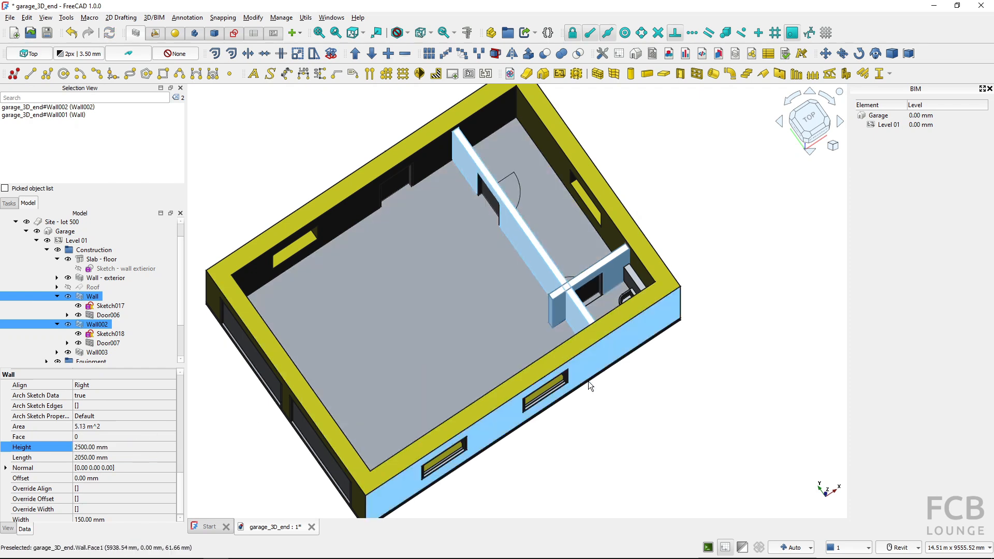
click(633, 393)
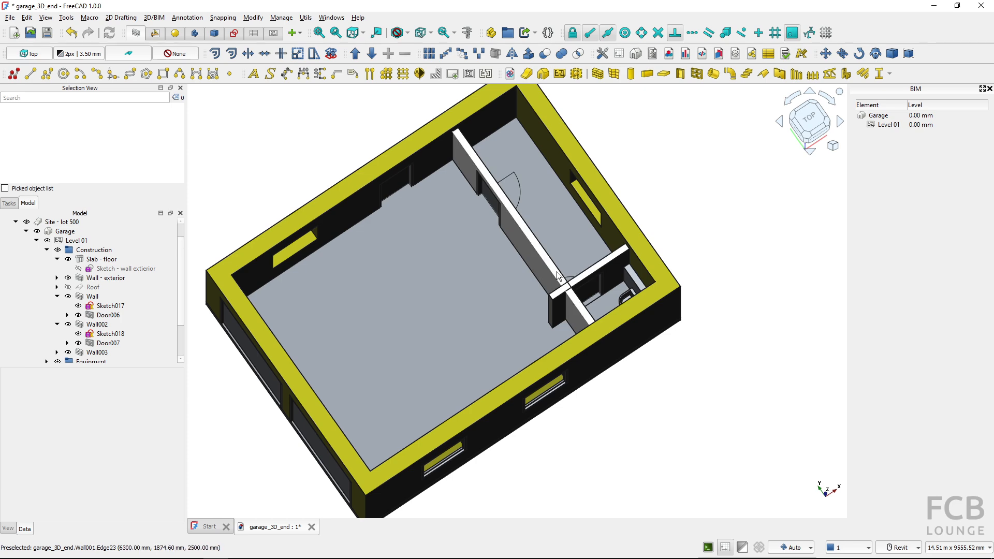
Open Wall002's base sketch, Sketch018, to examine its line against the long partition's line, and close it without editing
key(2)
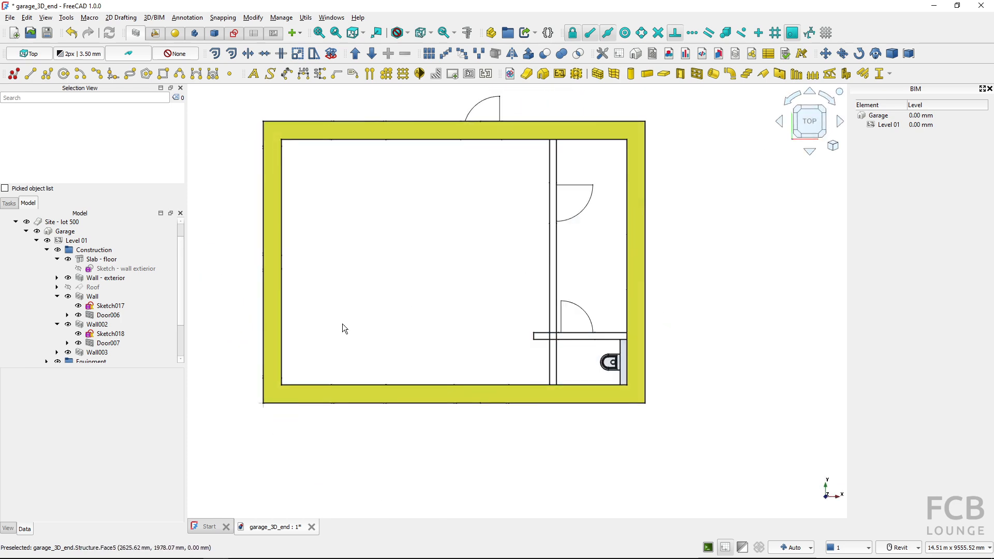
click(95, 335)
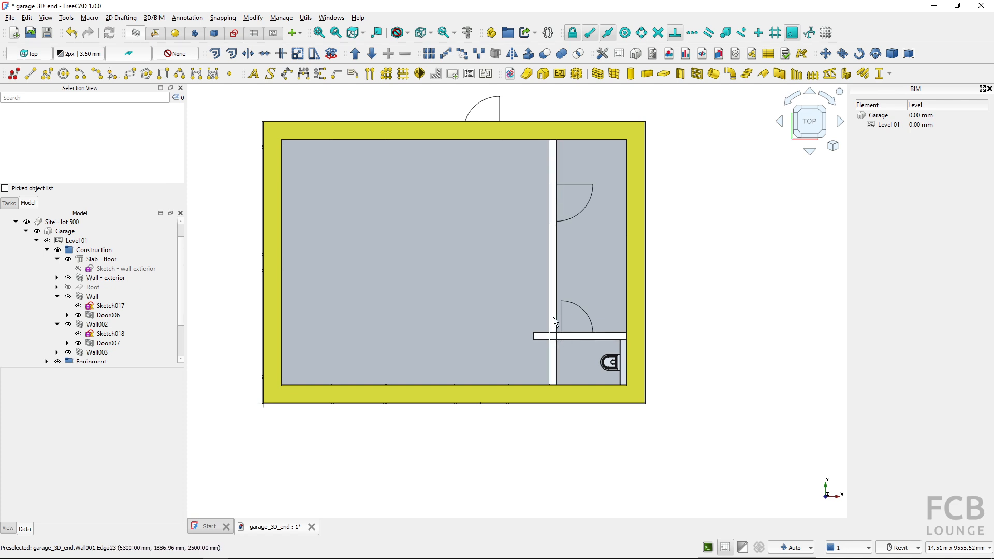
click(112, 334)
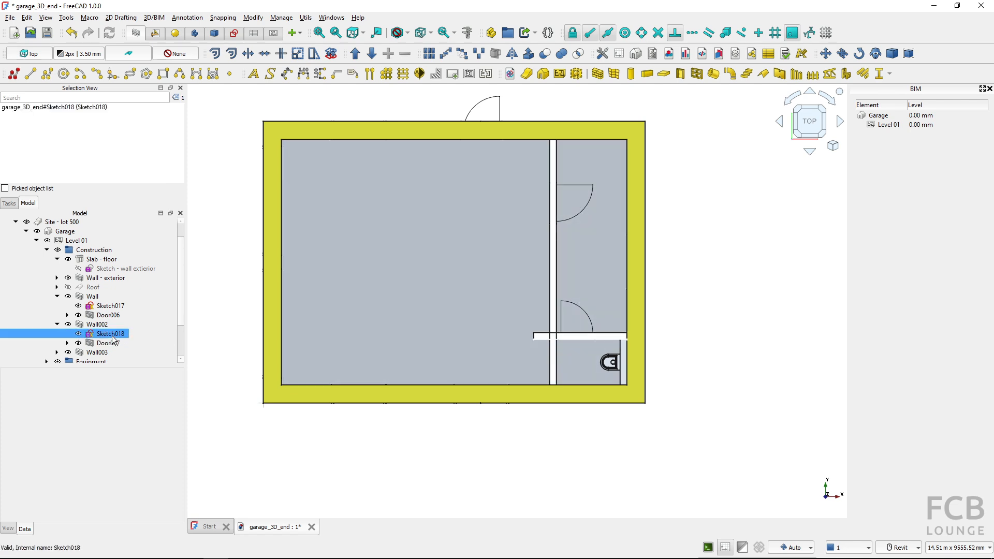
double_click(112, 334)
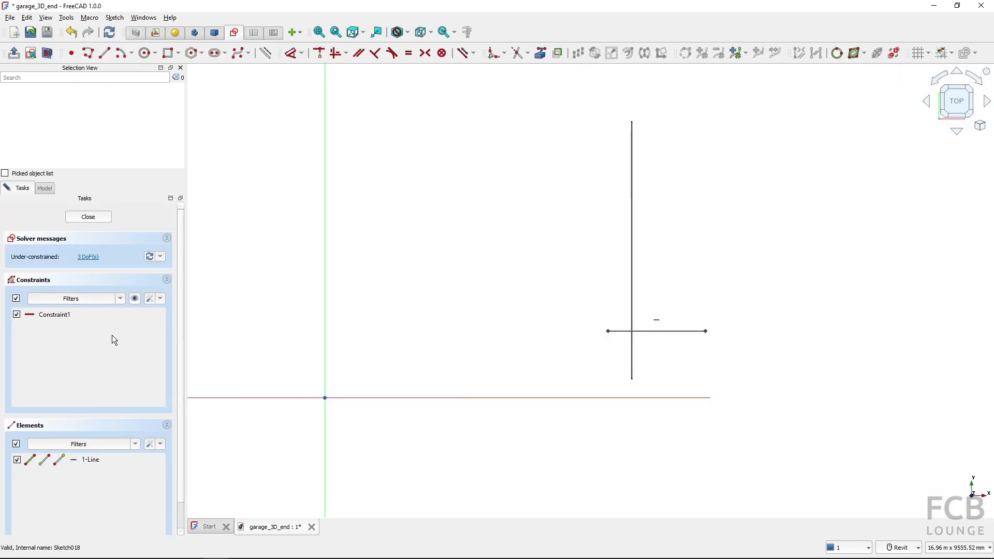
click(673, 331)
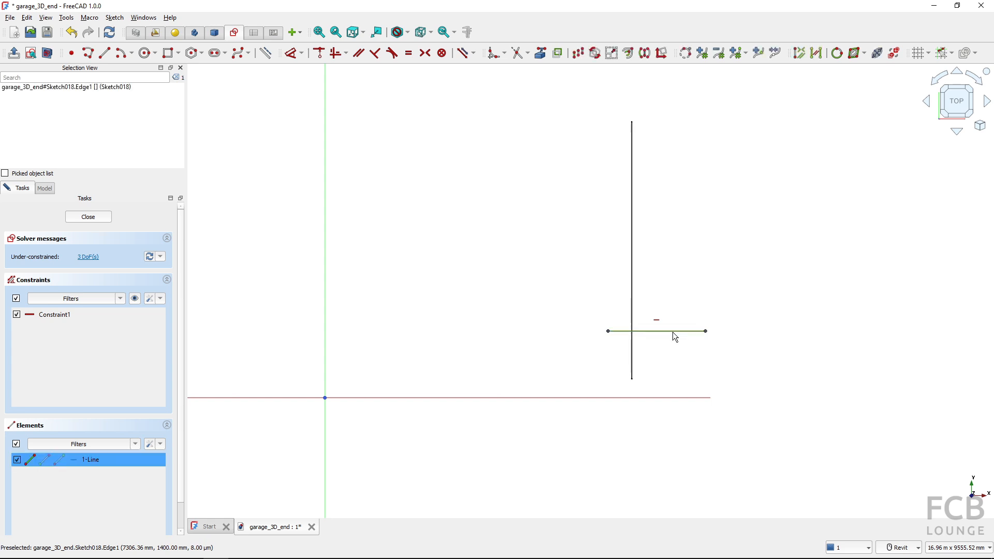
click(633, 266)
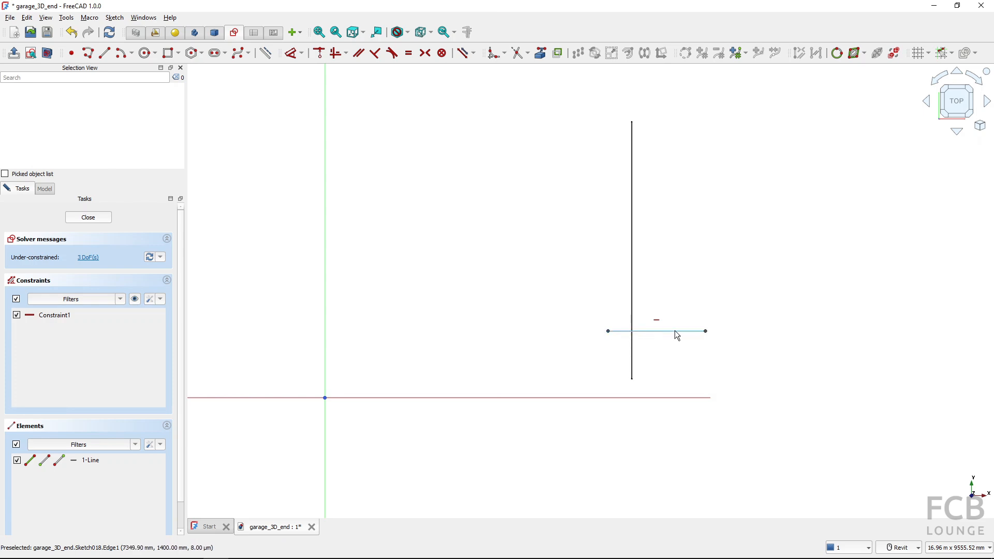
click(89, 218)
Hide the roof, the plot and the driveway so that the garage floor plan is exposed
click(502, 347)
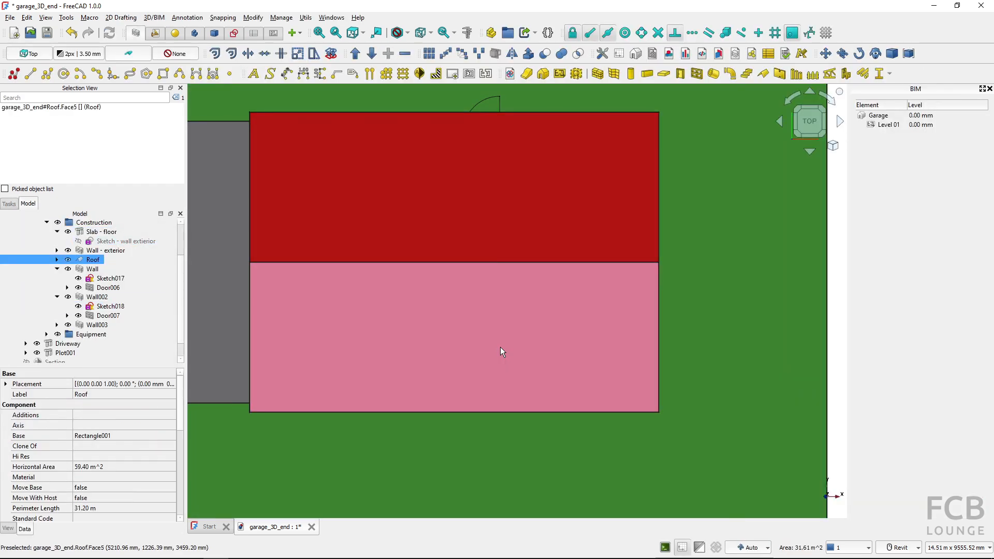
key(space)
click(691, 324)
key(space)
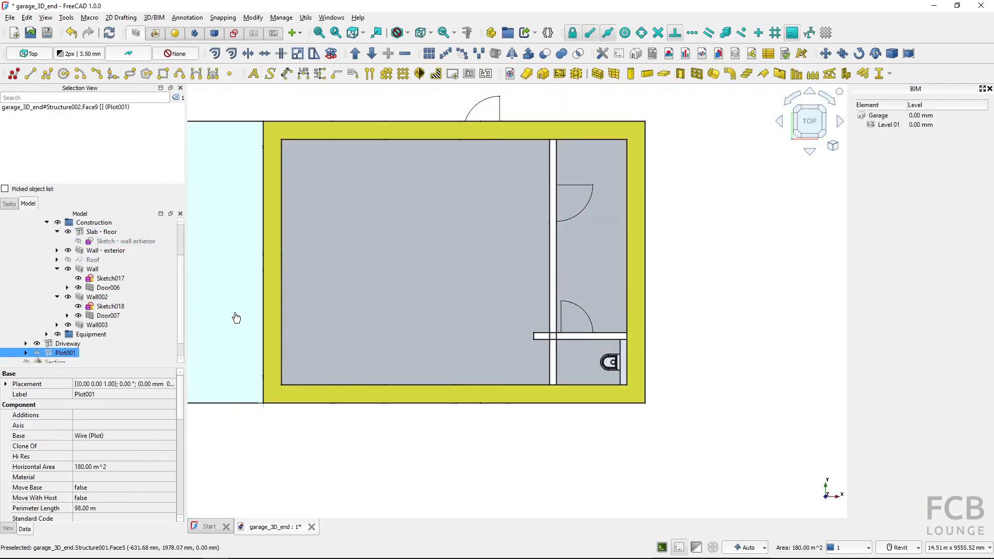
click(236, 317)
key(space)
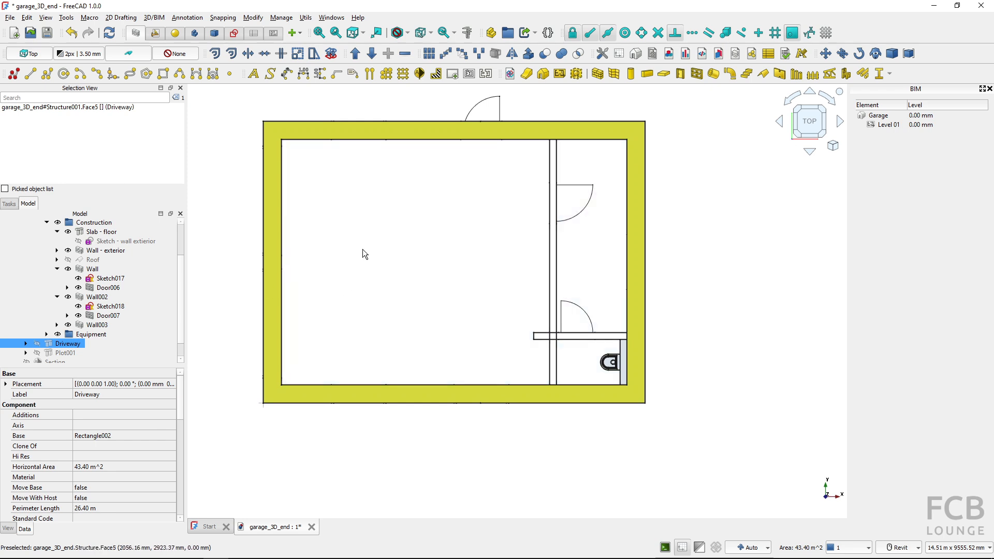
Merge the partitions Wall and Wall002 into one wall with Merge Walls and inspect the merged wall in 3D
click(305, 17)
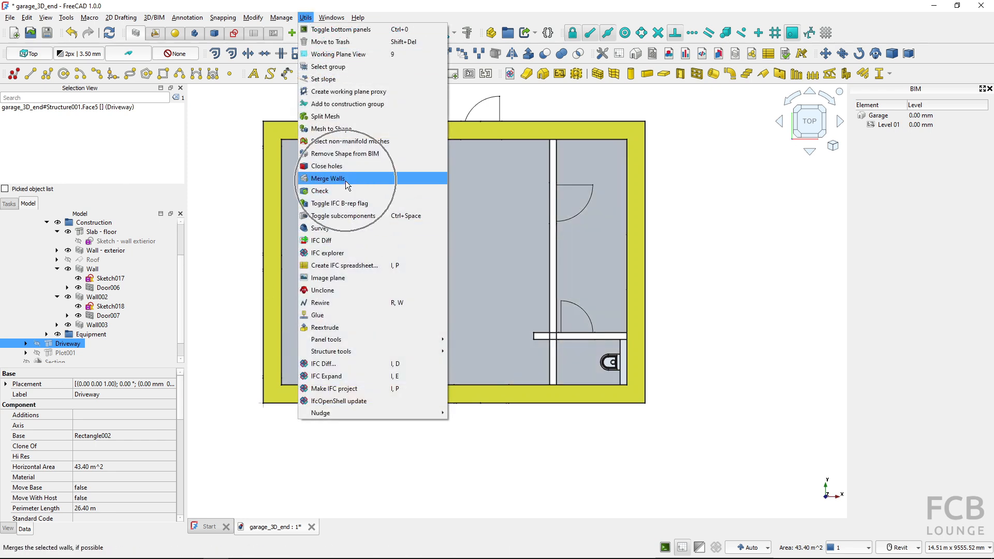
click(486, 2)
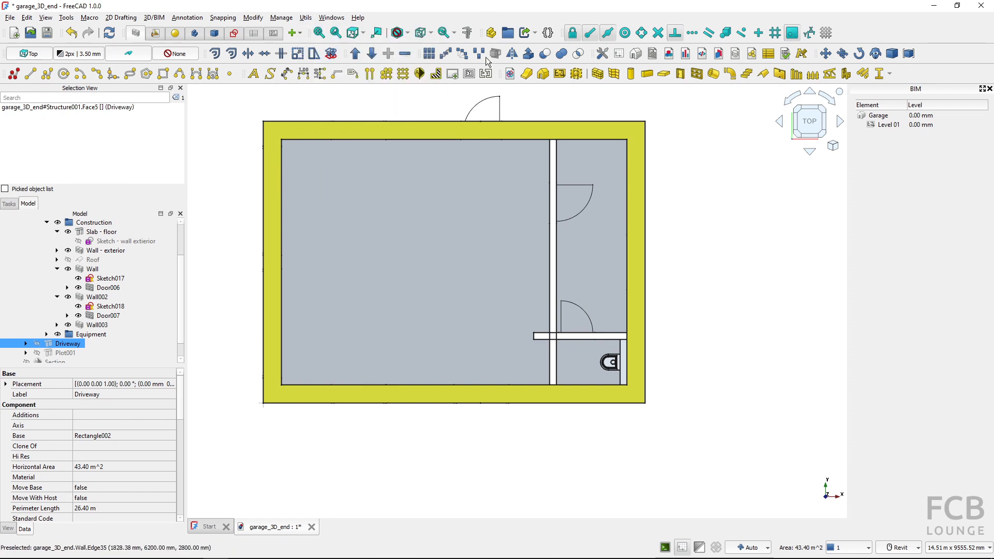
click(554, 263)
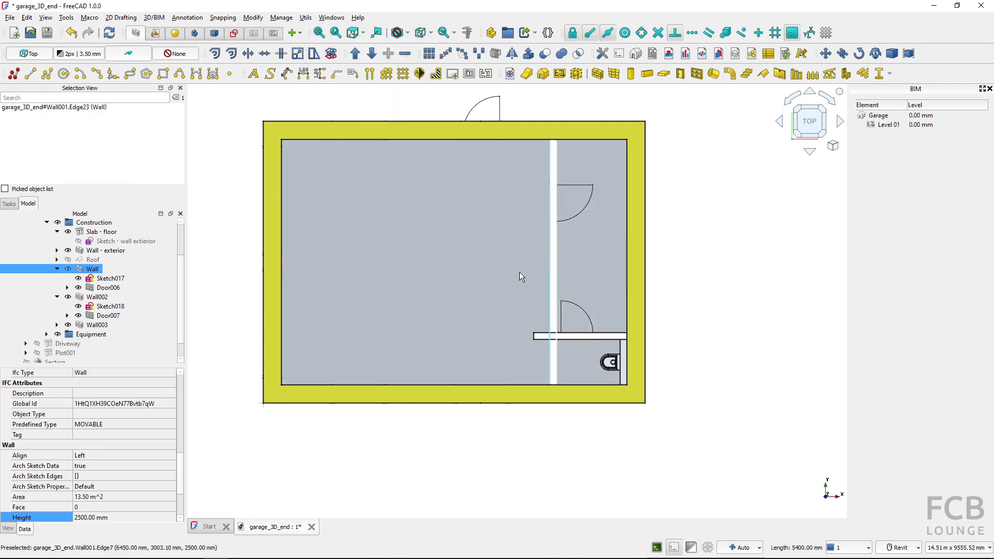
ctrl+click(94, 297)
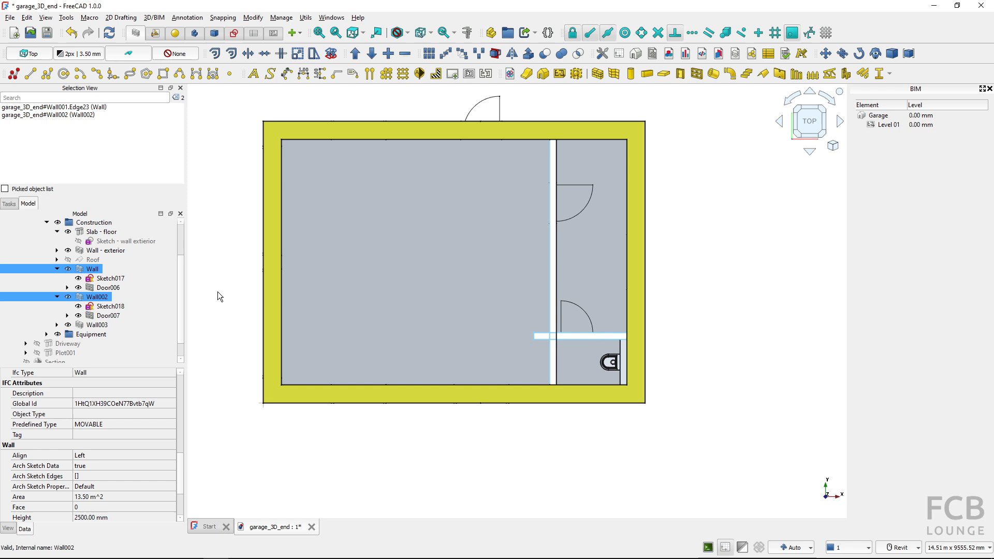
click(306, 17)
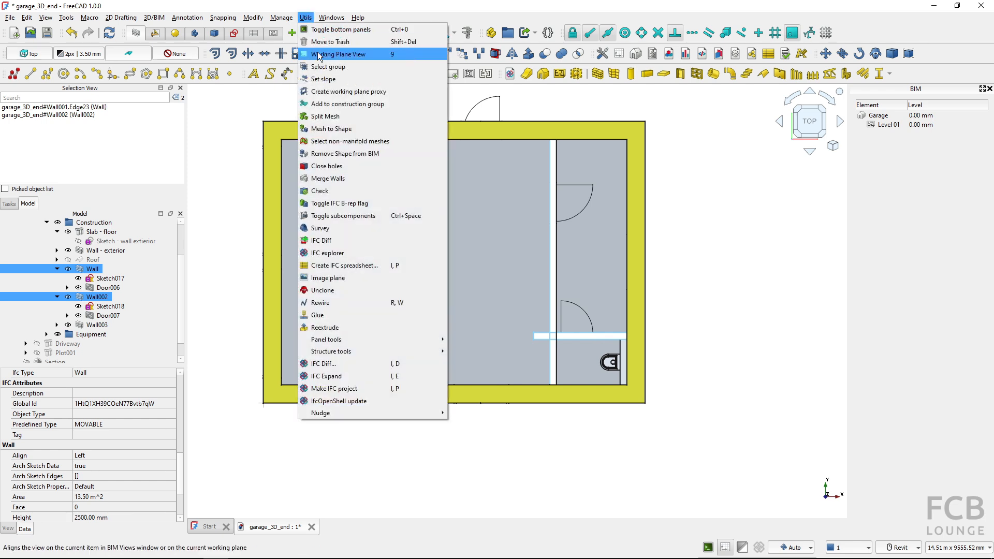
click(343, 179)
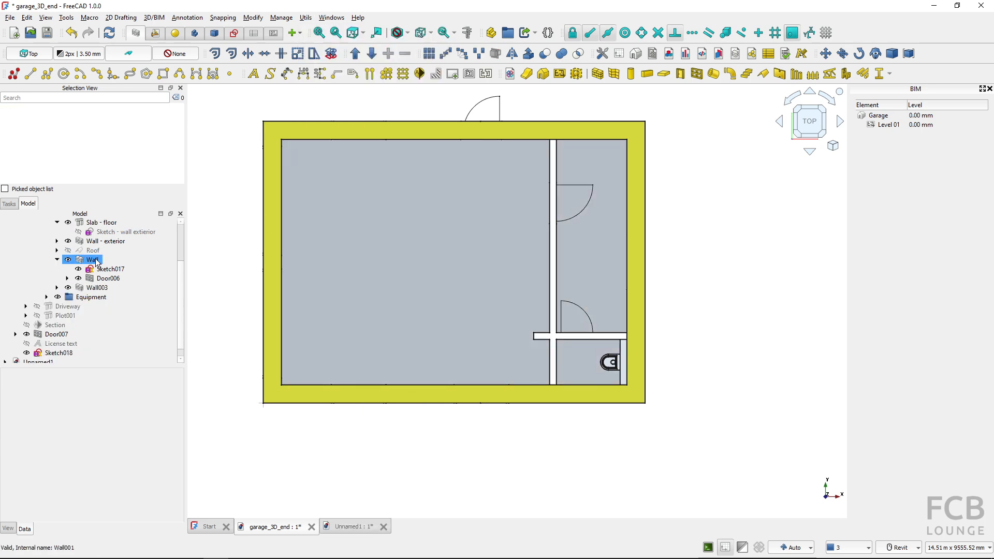
click(96, 262)
key(0)
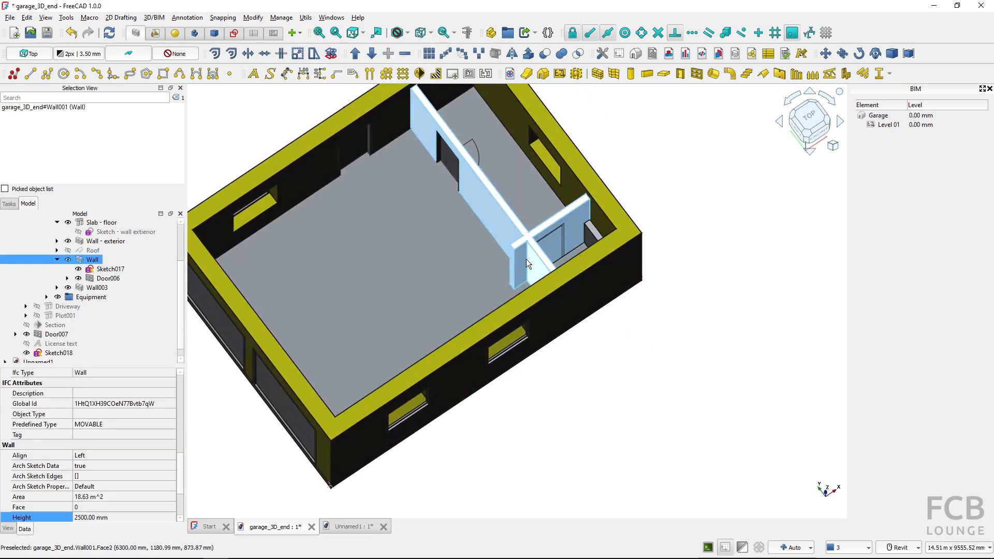
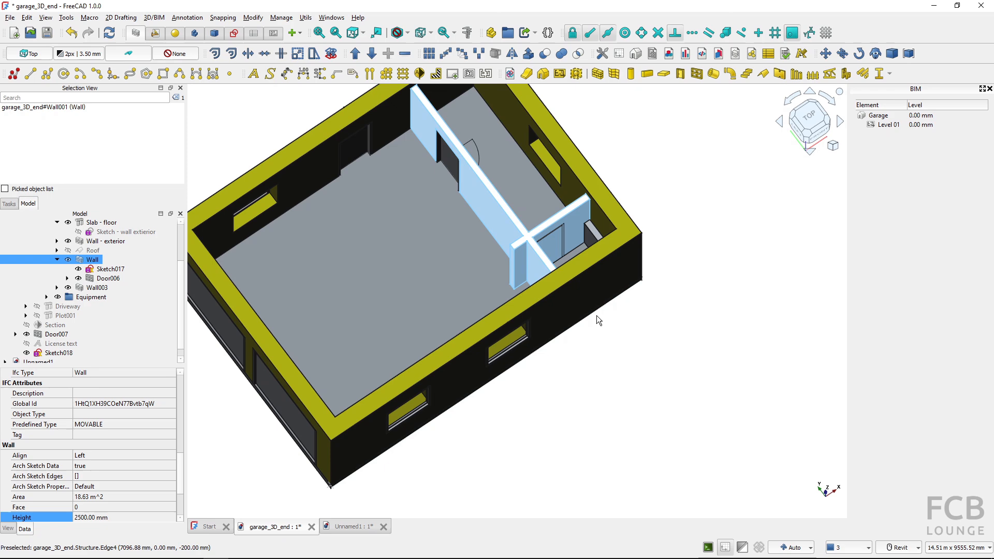
Cut the opening for Door007 in the merged wall by subtracting the door from it
shift+middle_drag(596, 315, 751, 236)
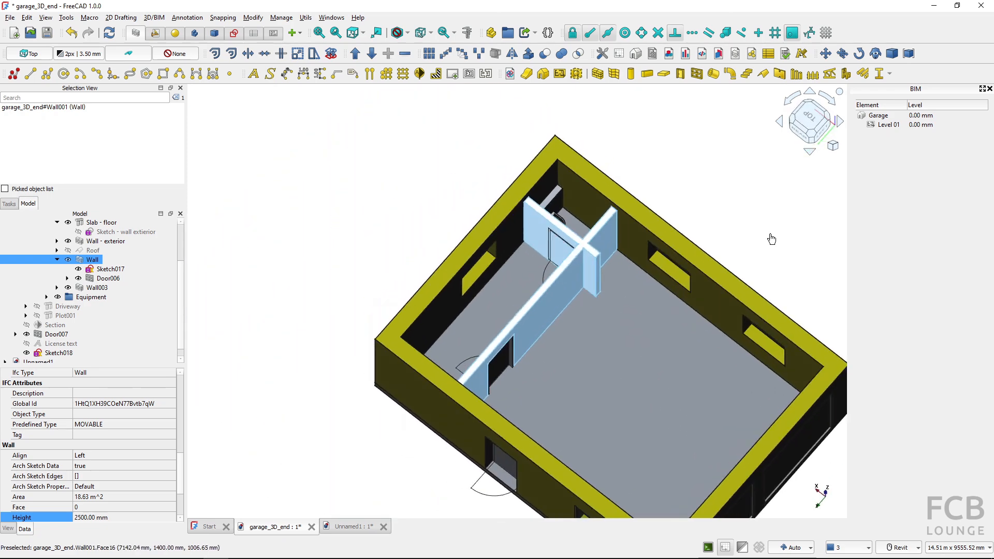
scroll(562, 265, up, 3)
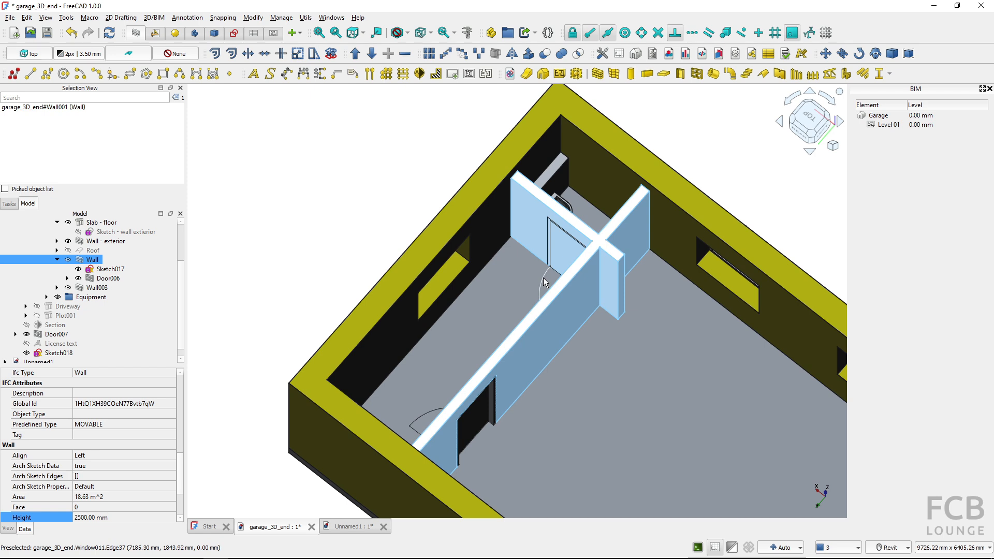
click(543, 281)
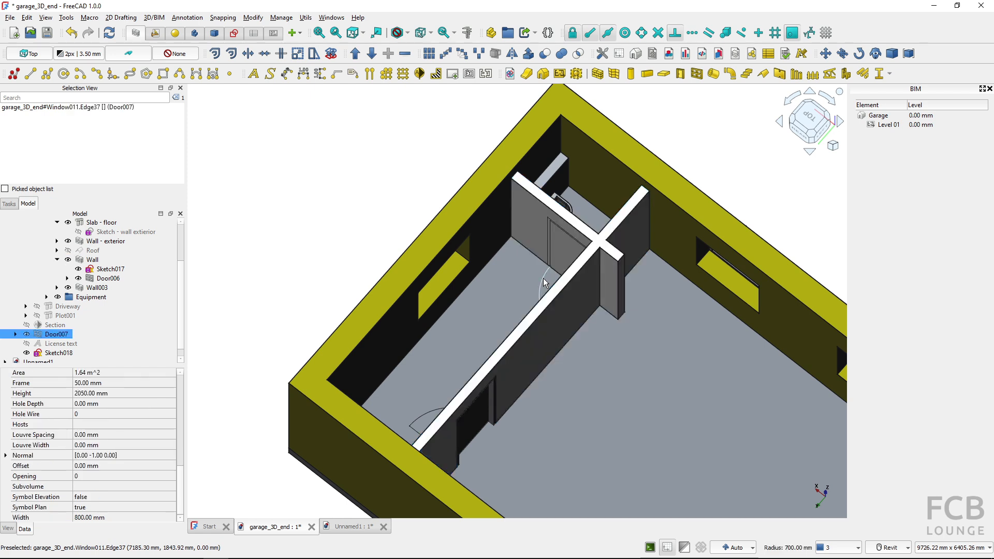
shift+middle_drag(543, 278, 573, 249)
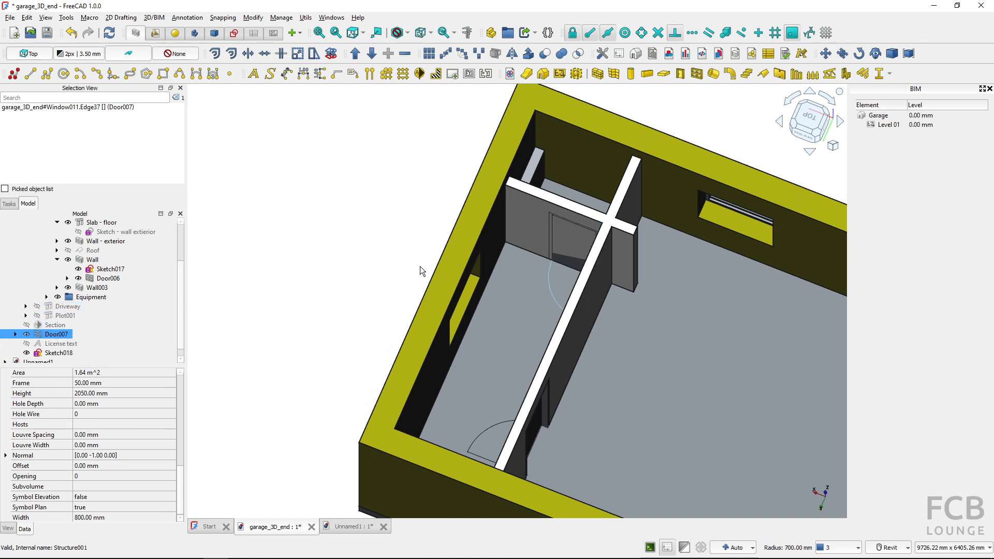
ctrl+click(525, 229)
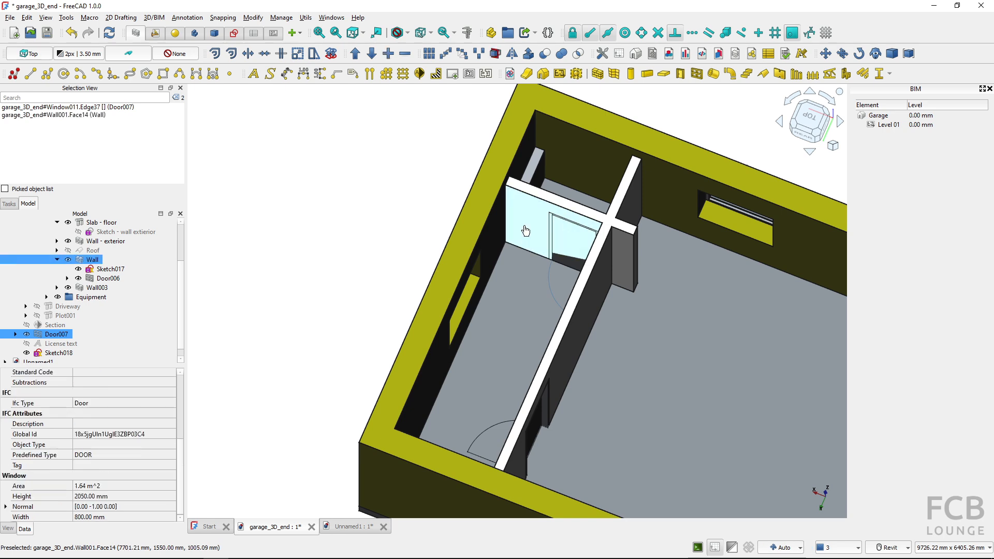
click(405, 55)
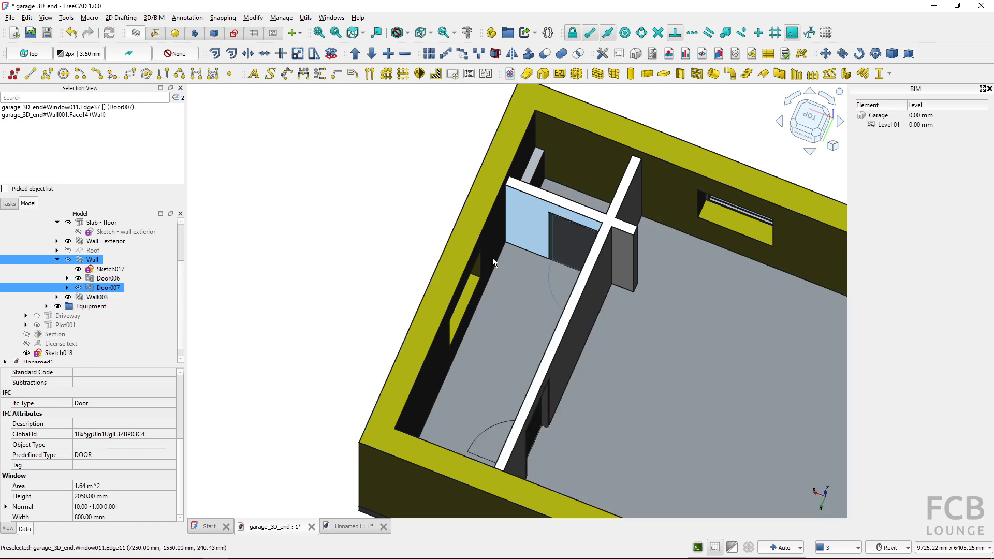
click(397, 235)
Open Sketch017, the merged wall's base sketch, for editing and check the long and short partition lines against the origin
click(108, 327)
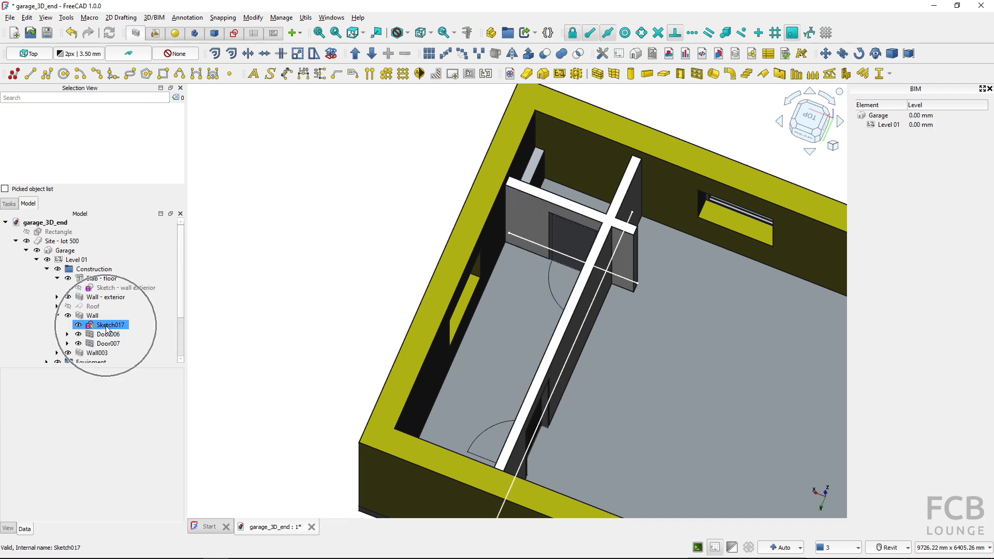
key(space)
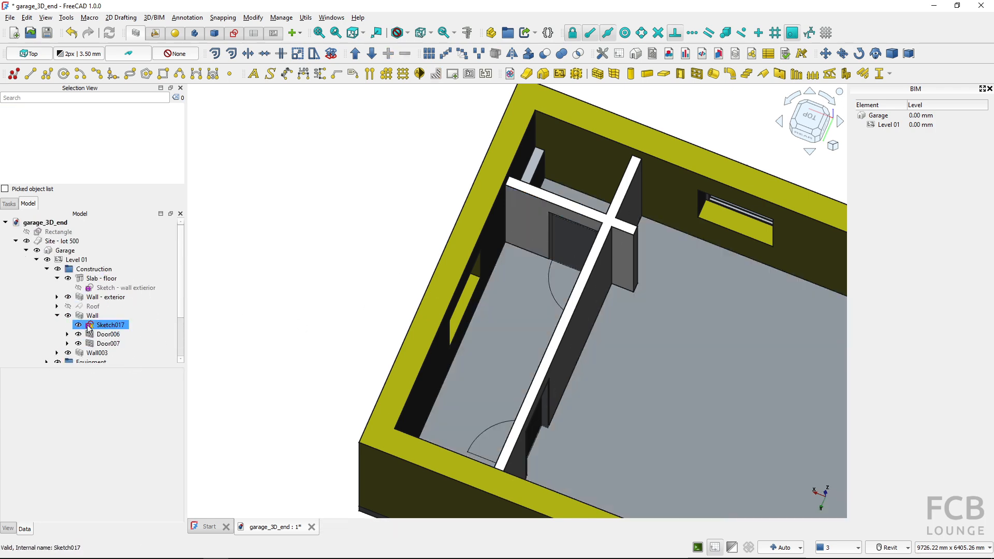
double_click(89, 327)
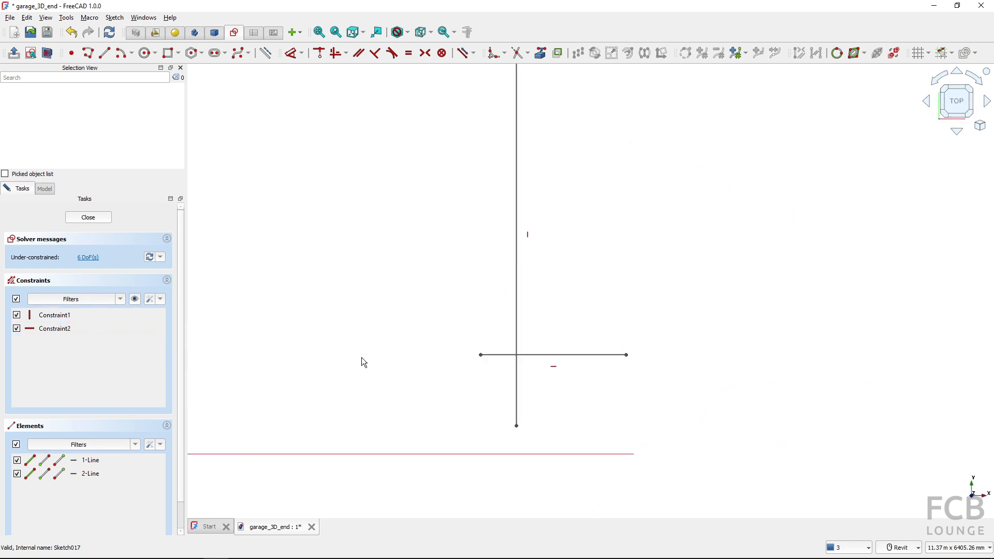
middle_drag(464, 321, 460, 358)
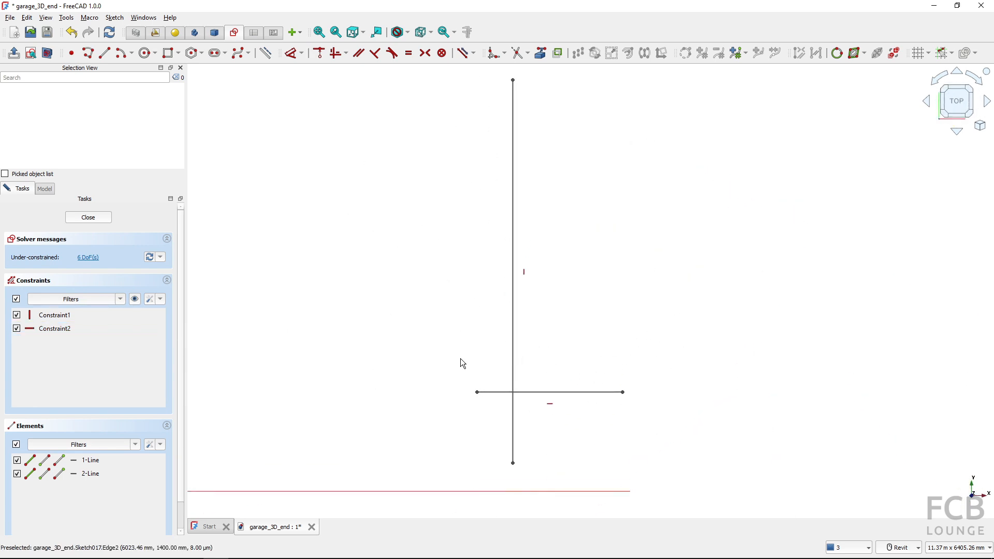
click(512, 361)
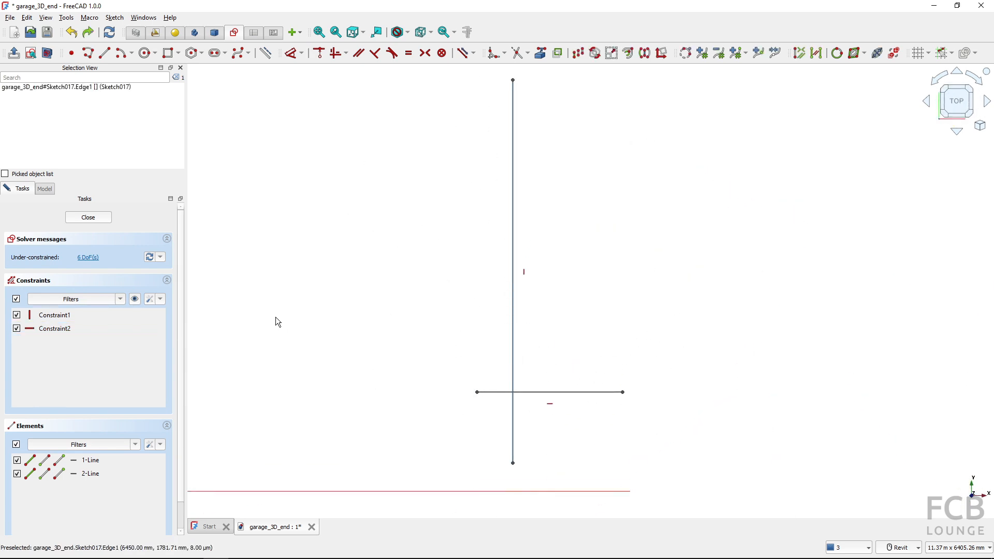
scroll(374, 324, down, 2)
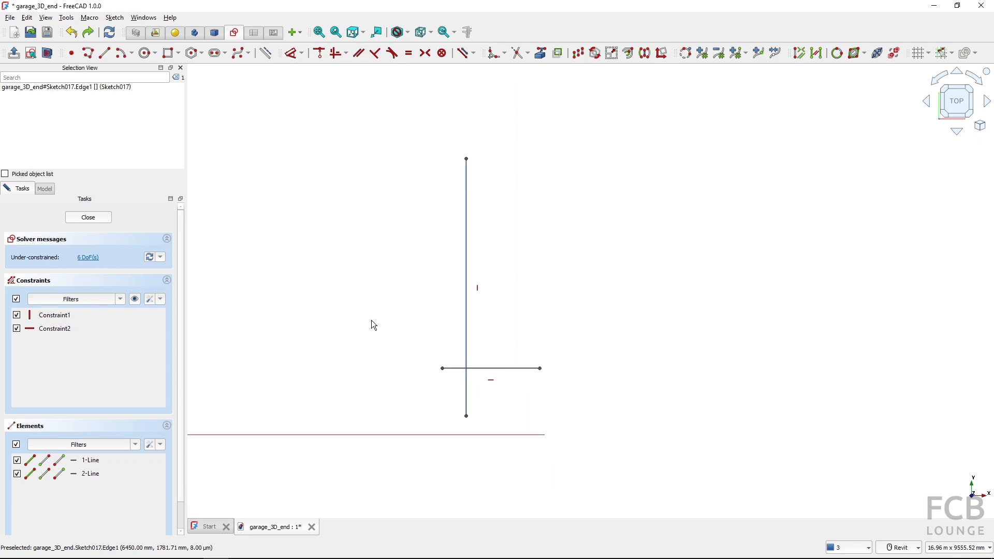
middle_drag(374, 324, 570, 301)
click(569, 302)
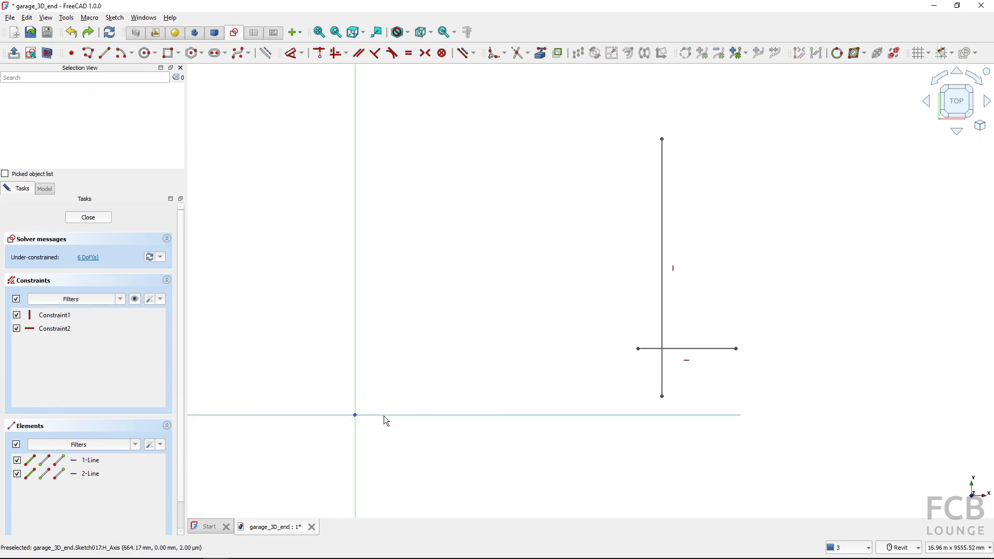
Constrain the horizontal distance from the origin to the short line's outer endpoint at 8000 mm and place the dimension below the lines
click(356, 416)
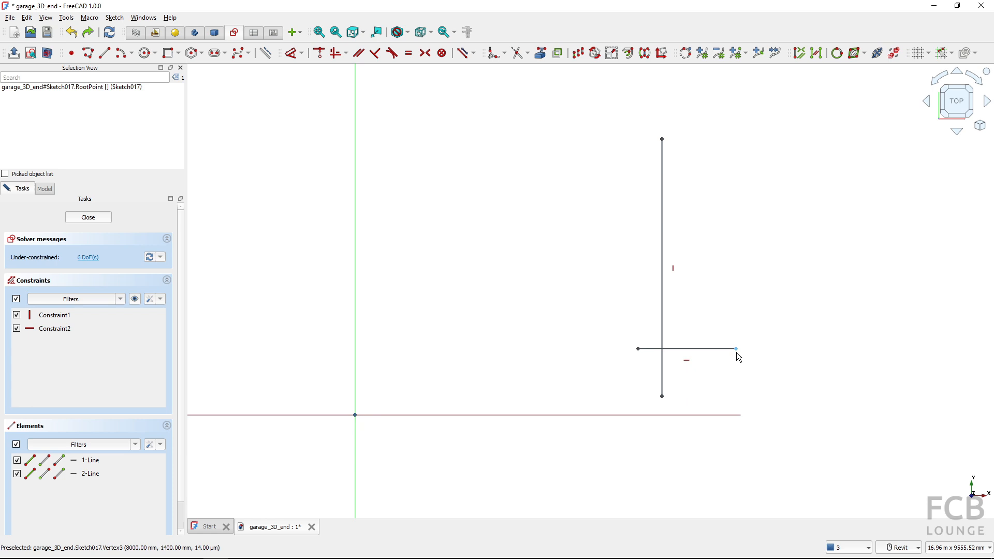
click(737, 349)
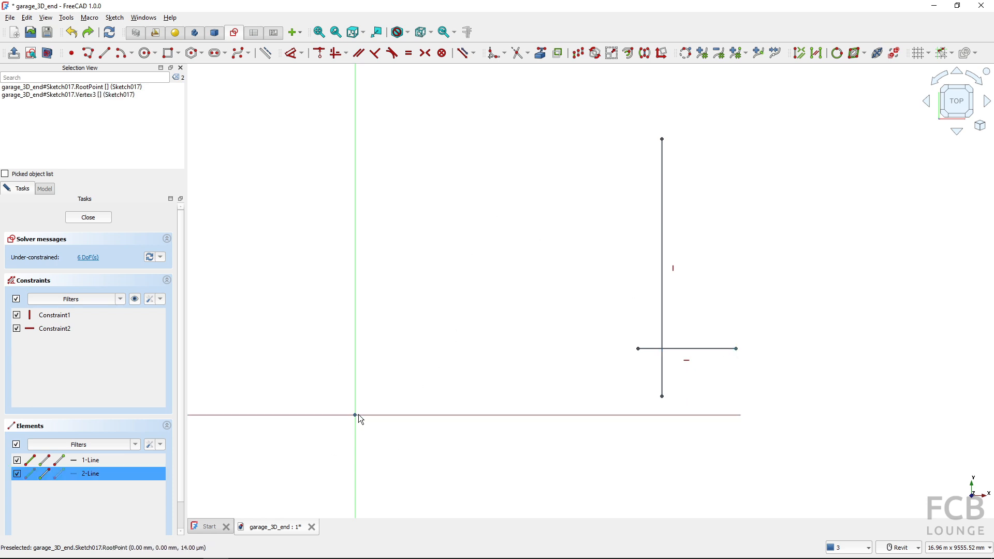
click(302, 53)
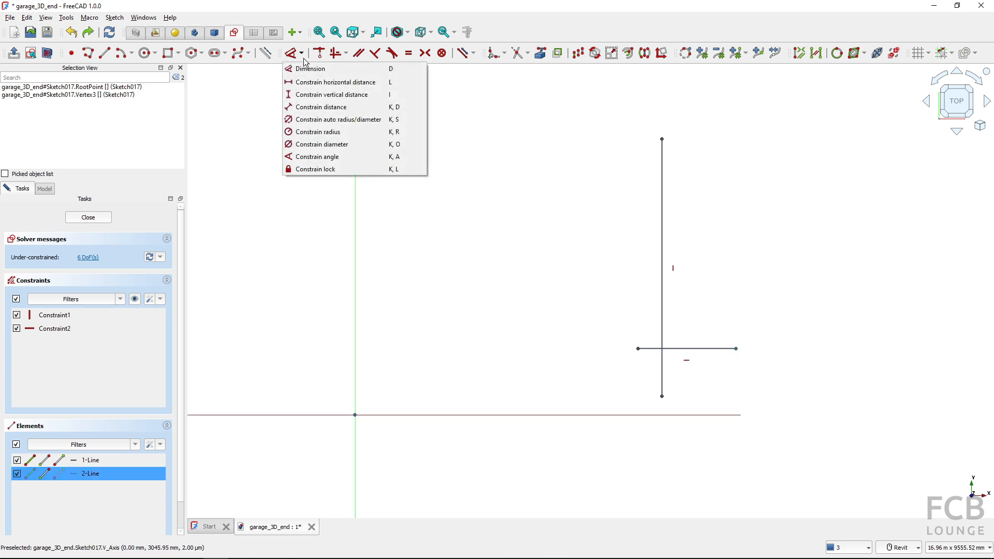
click(324, 86)
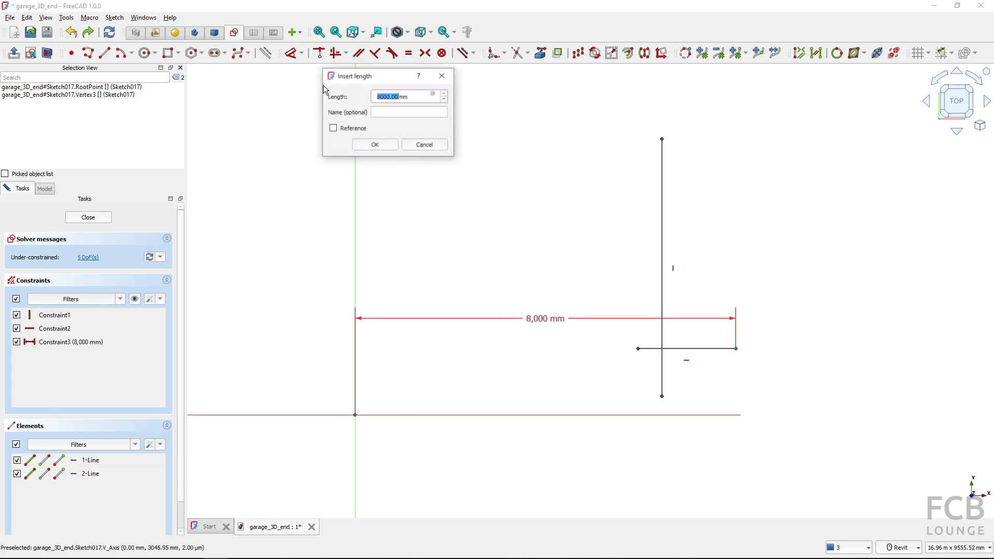
click(375, 145)
mouse_move(468, 320)
mouse_down()
mouse_move(482, 417)
mouse_move(486, 334)
mouse_move(554, 428)
mouse_move(549, 455)
mouse_up()
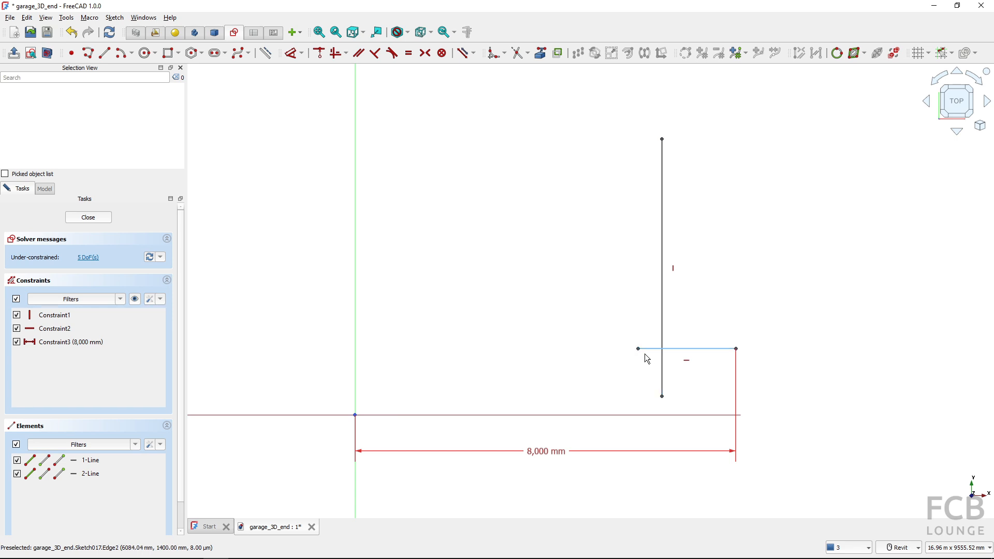
Constrain the short partition line's horizontal length at 2050 mm
click(692, 349)
click(692, 354)
click(302, 53)
click(315, 83)
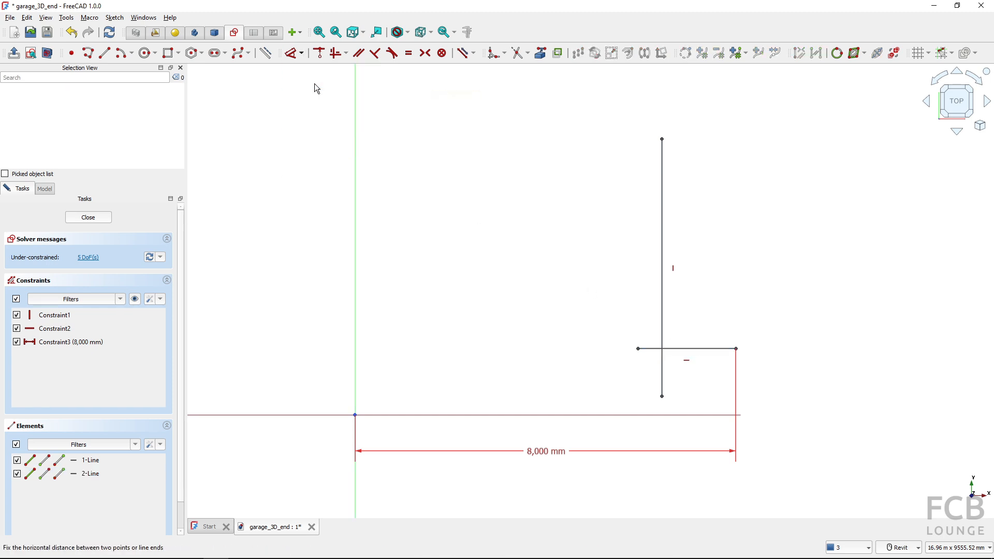
click(689, 350)
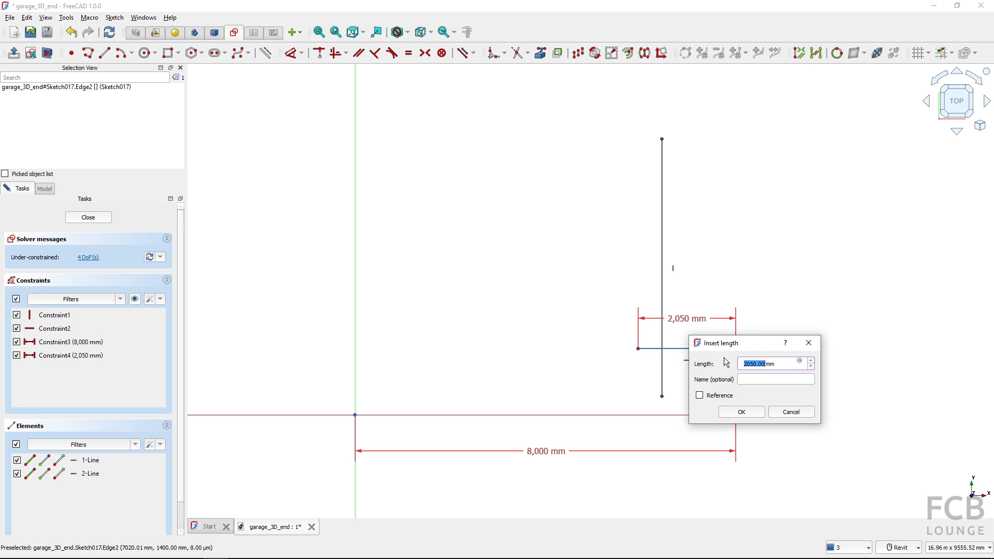
click(744, 413)
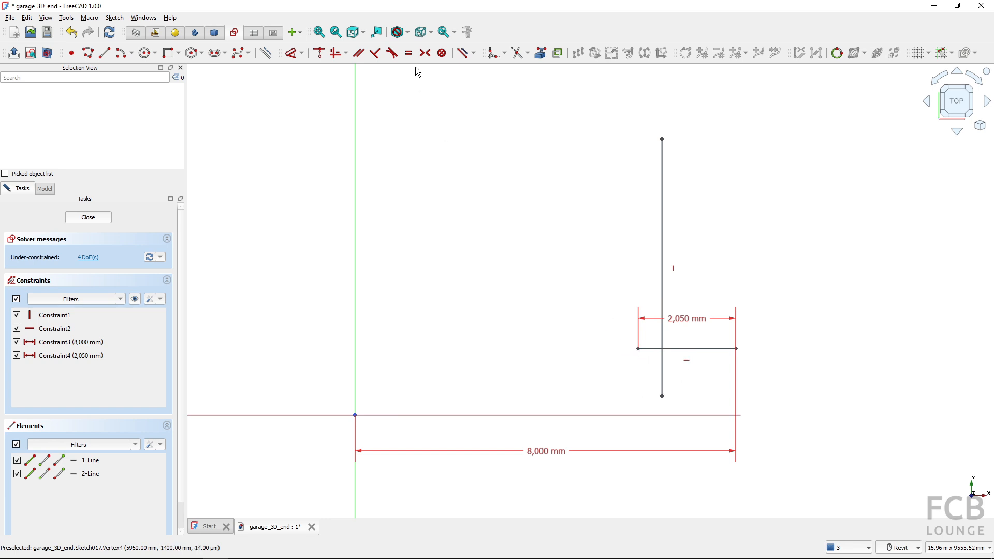
Constrain the short line's inner endpoint coincident with the long partition line and close the sketch
click(324, 57)
click(662, 357)
click(638, 350)
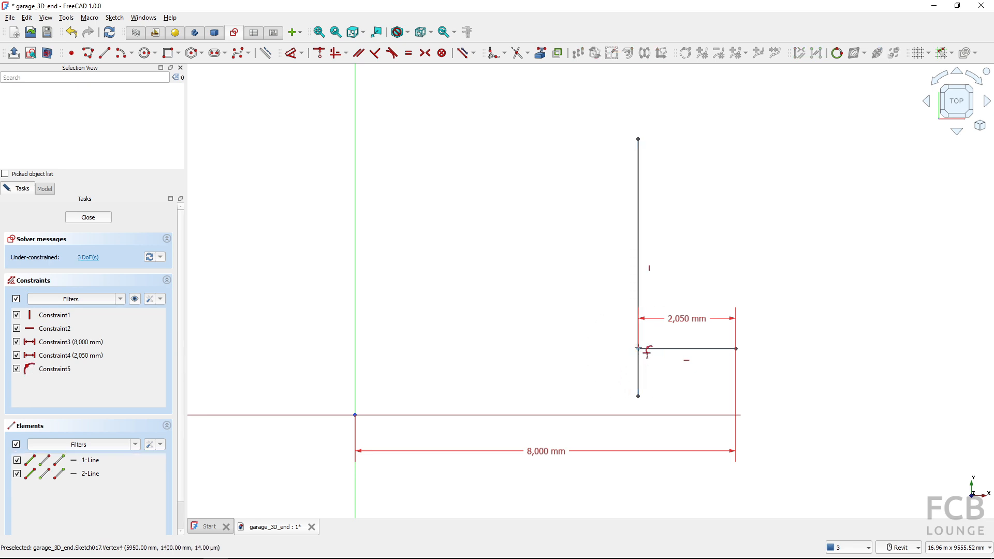
click(98, 218)
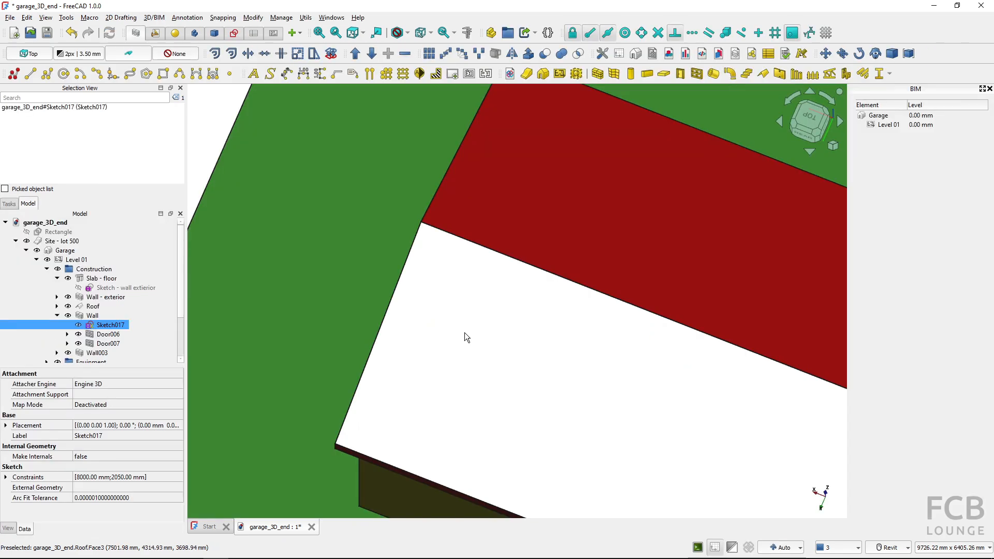
Hide the roof and inspect the T-junction of the merged partitions and the positions of their doors in 3D
click(464, 332)
key(space)
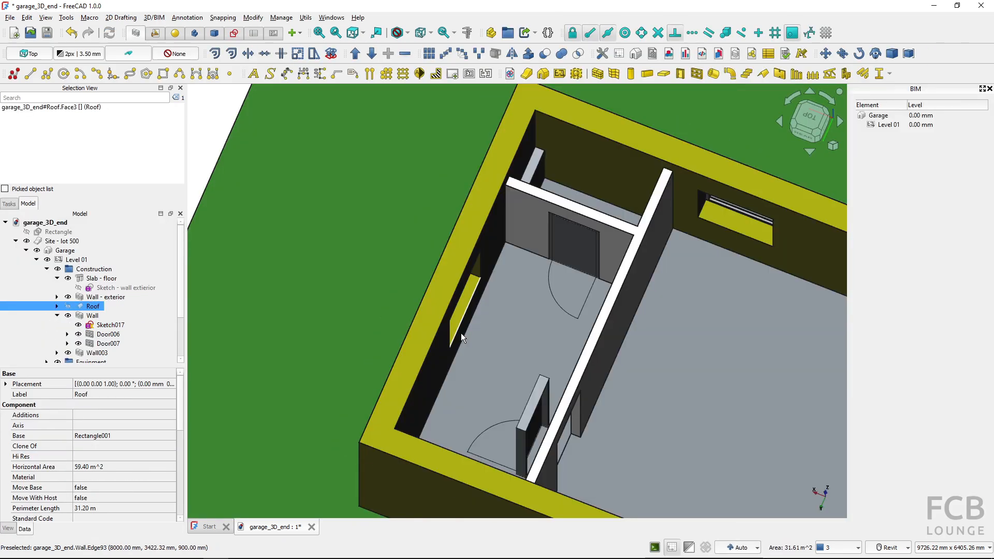
shift+middle_drag(494, 336, 523, 360)
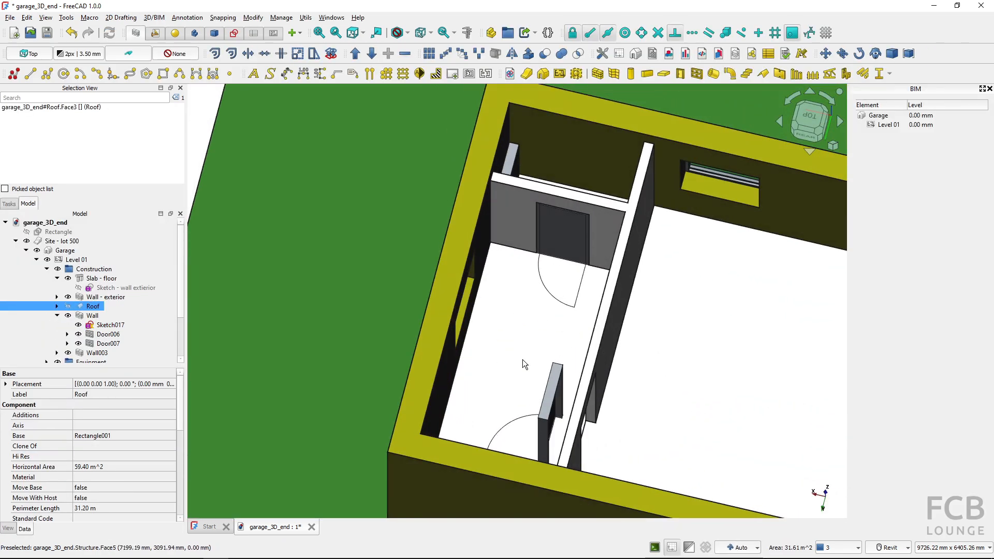
scroll(547, 405, down, 2)
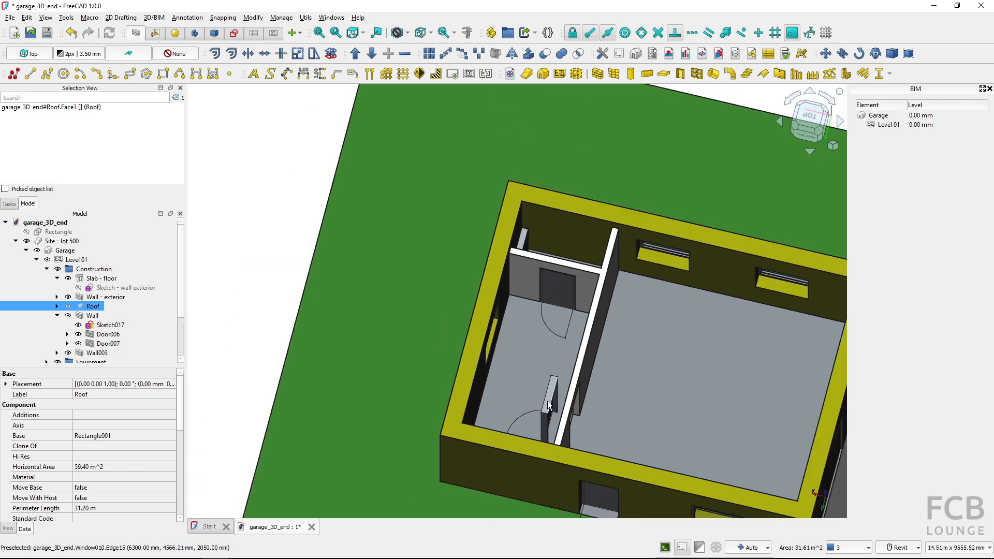
middle_drag(552, 407, 522, 387)
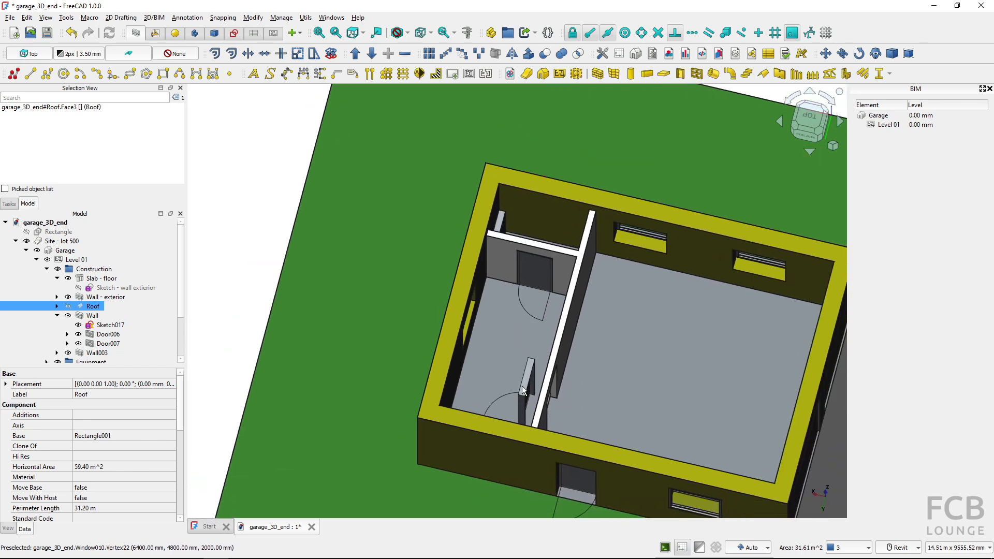
key(ctrl)
key(ctrl)
shift+middle_drag(565, 277, 528, 278)
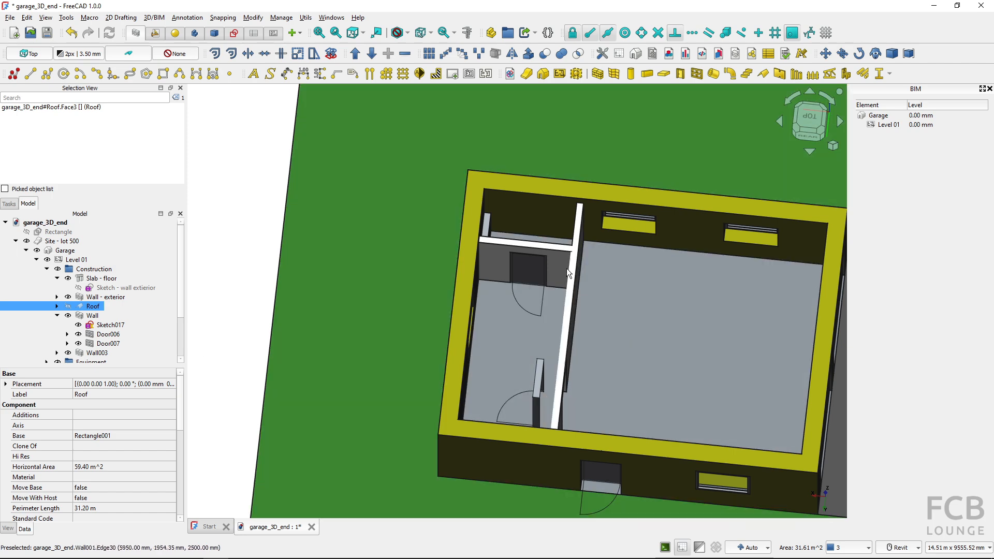
Reopen Sketch017, set the short partition line's length to 1550 mm, and close the sketch
double_click(104, 326)
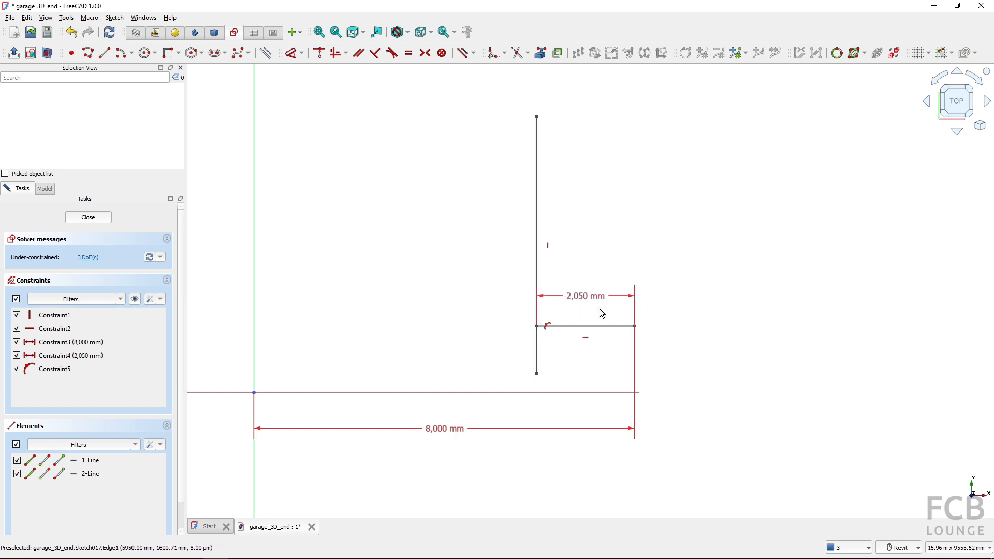
double_click(582, 297)
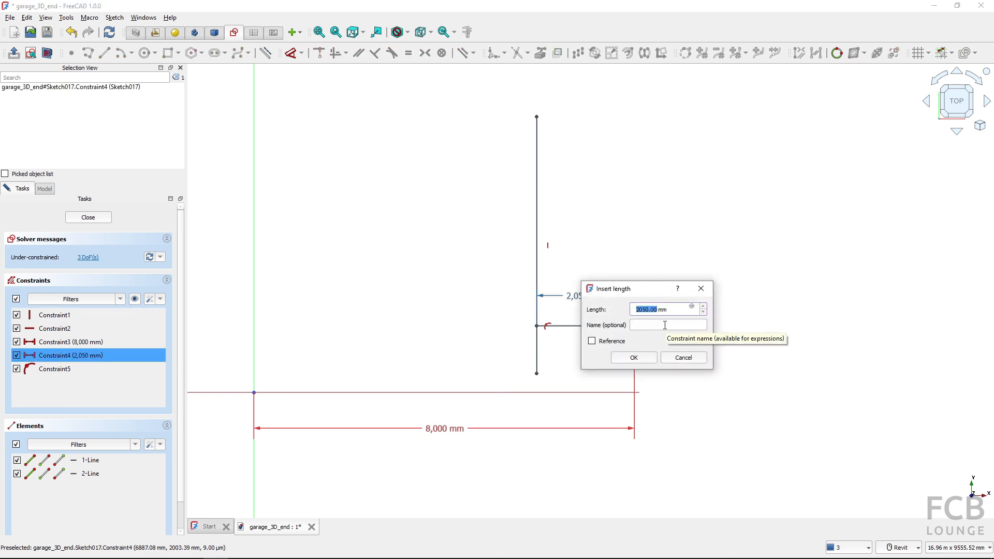
text(155)
click(633, 358)
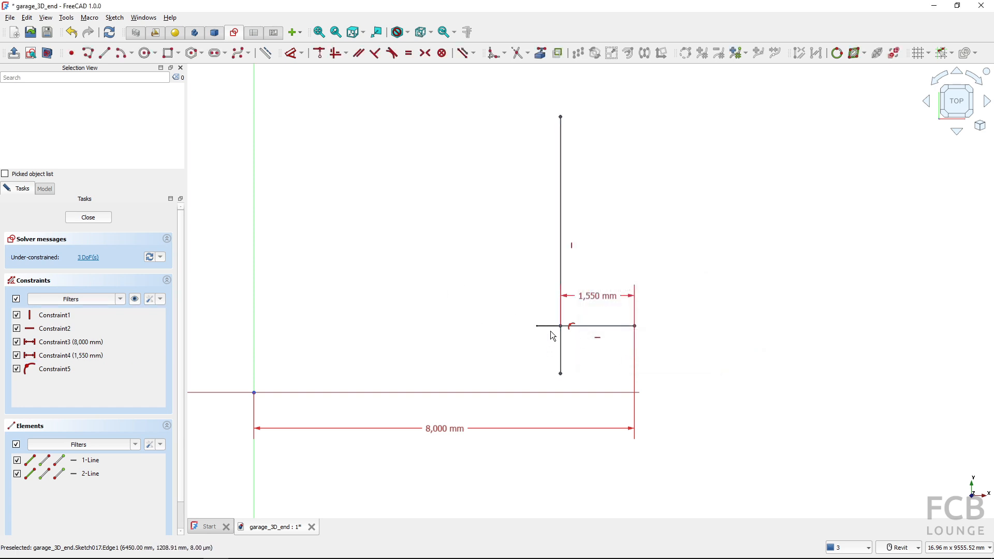
click(88, 217)
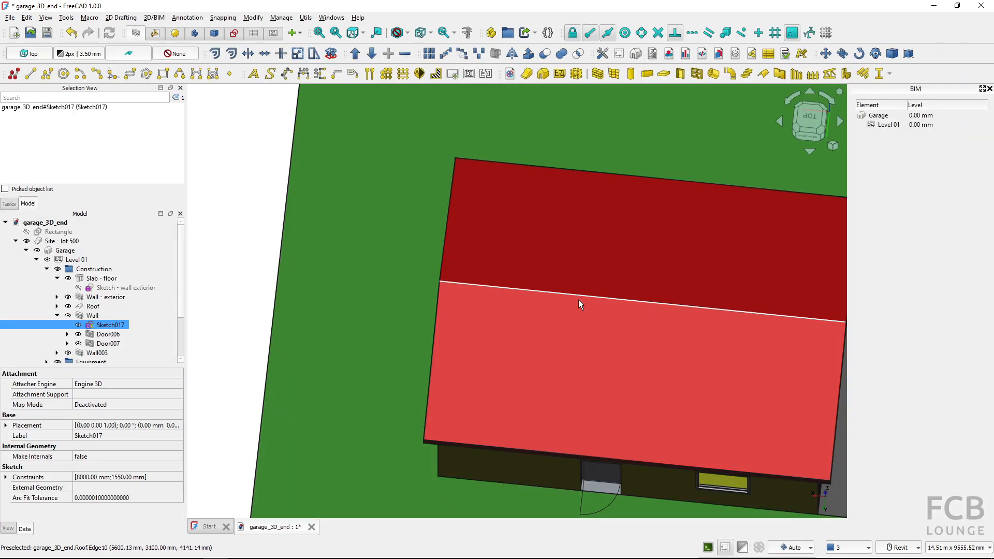
Hide the roof again and inspect the shortened partition and the leftover Sketch018 line on the floor slab
click(580, 304)
key(space)
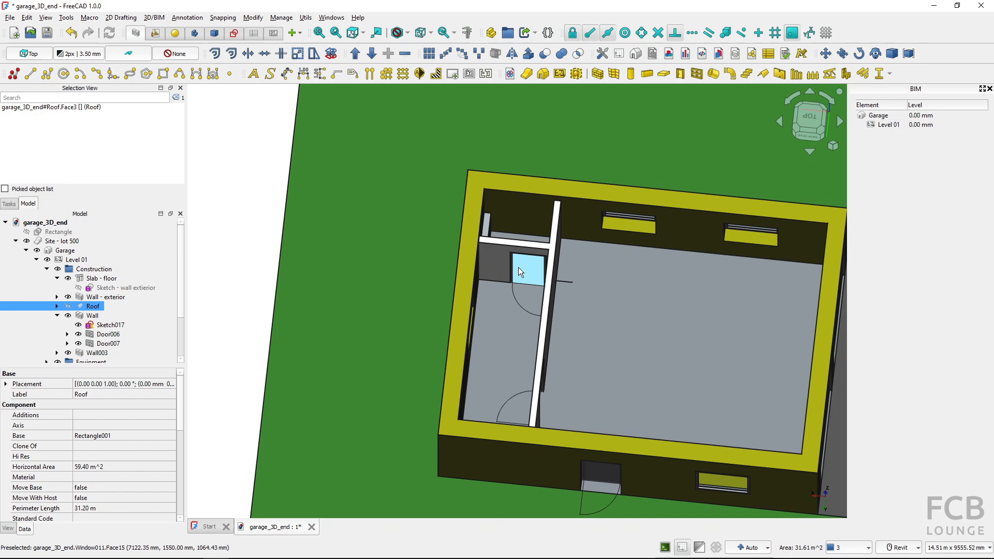
shift+middle_drag(539, 277, 489, 300)
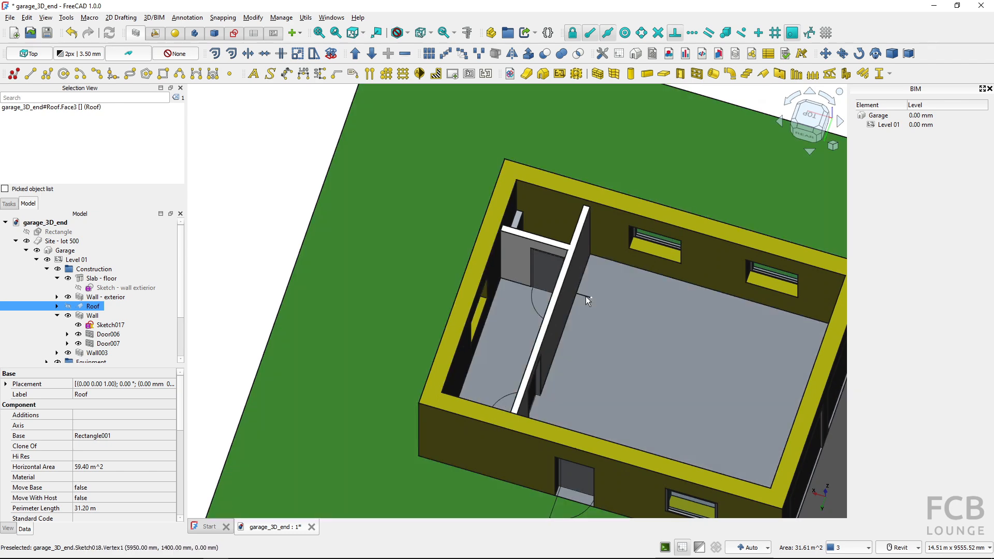
click(582, 299)
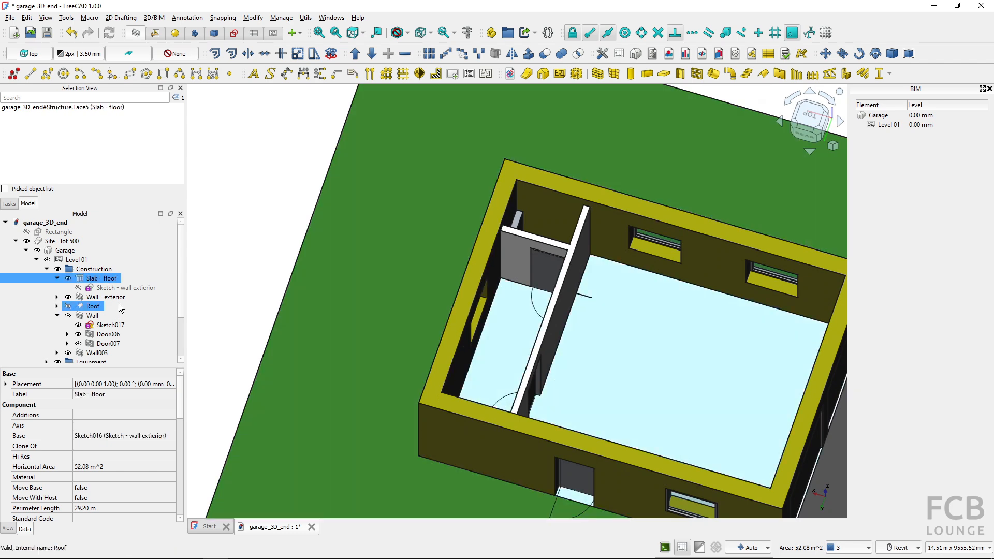
Delete the leftover Sketch018 line lying on the floor slab
click(590, 299)
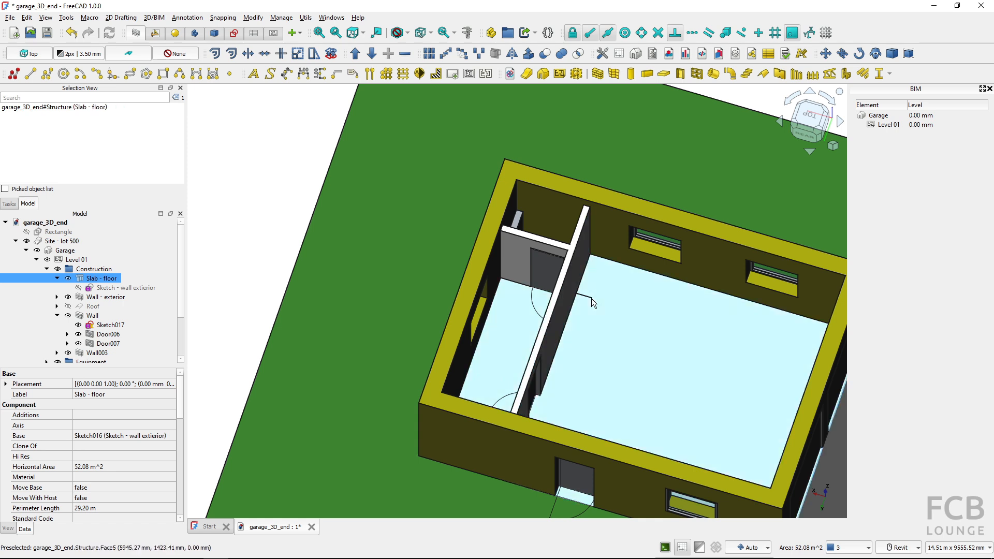
click(590, 299)
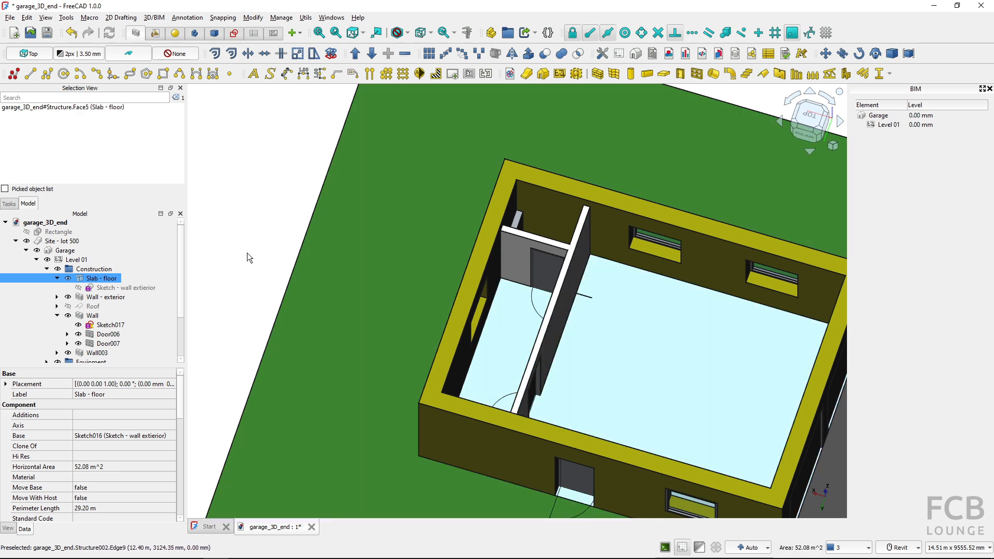
scroll(182, 308, down, 1)
scroll(182, 307, down, 2)
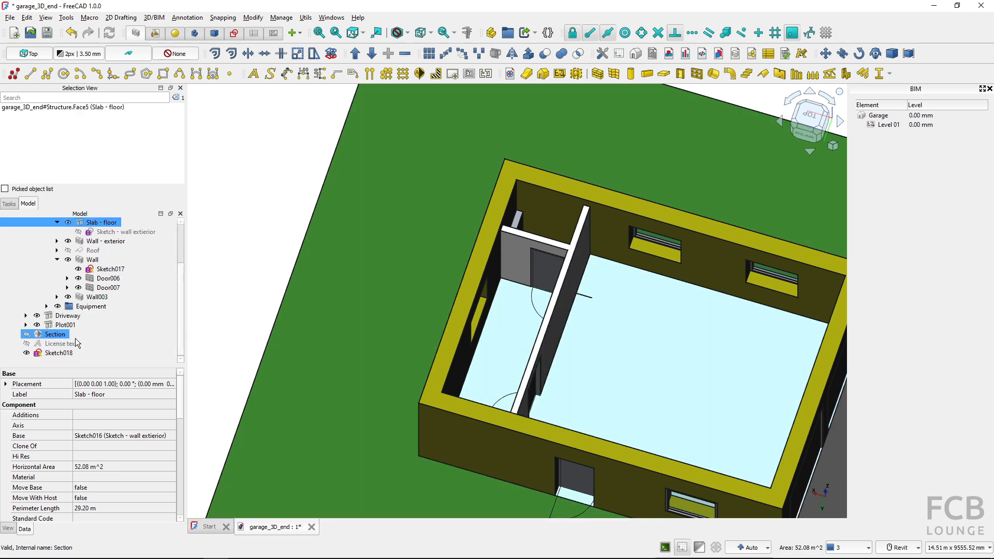
click(74, 354)
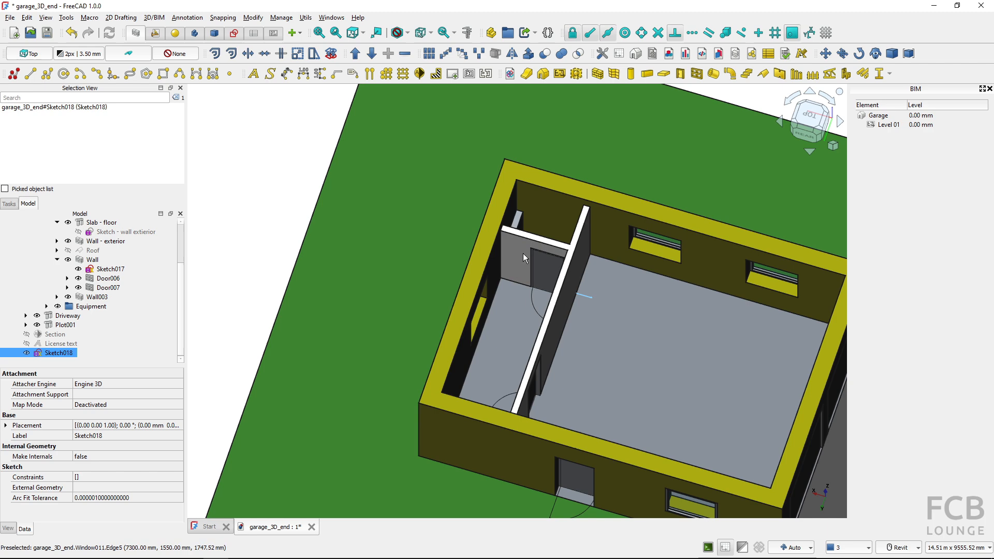
click(523, 255)
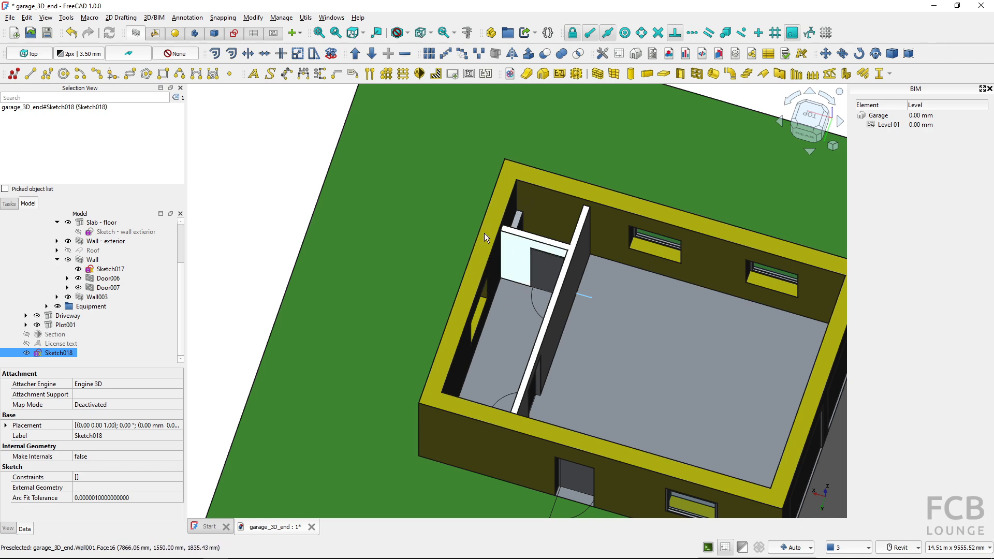
click(305, 17)
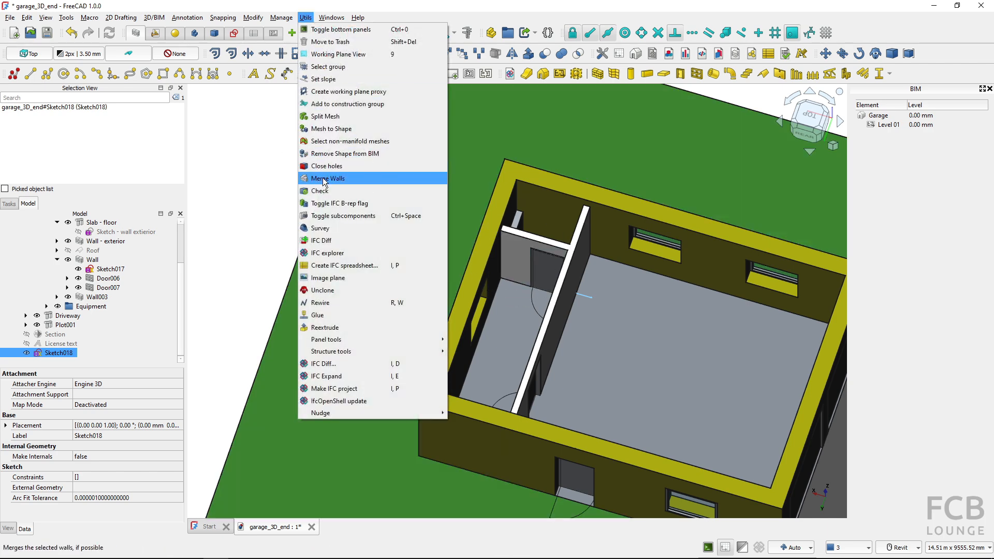
click(56, 334)
click(58, 353)
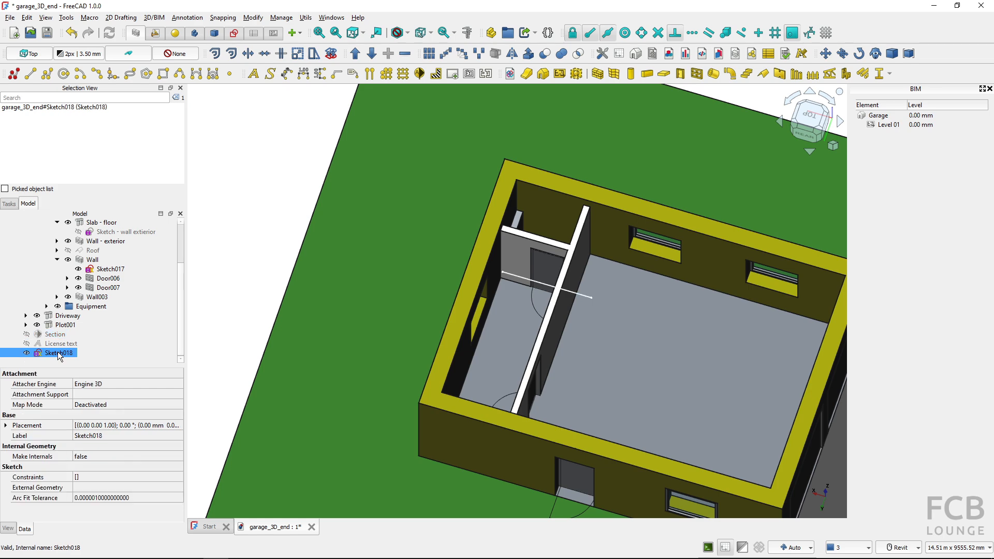
key(Delete)
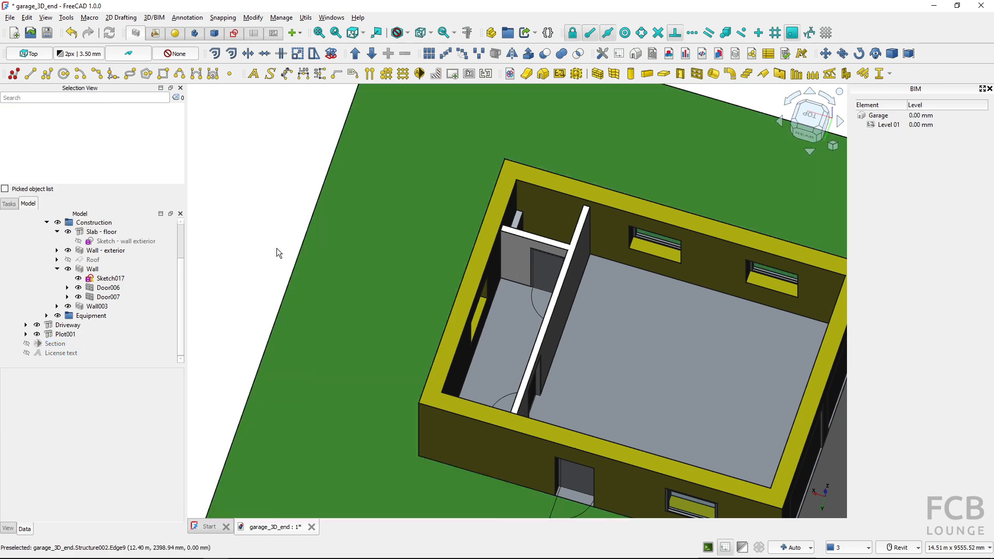
Reopen Sketch017, set the short partition line's length to 2050 mm, close the sketch, and hide the roof again
scroll(282, 243, down, 2)
shift+middle_drag(580, 371, 532, 351)
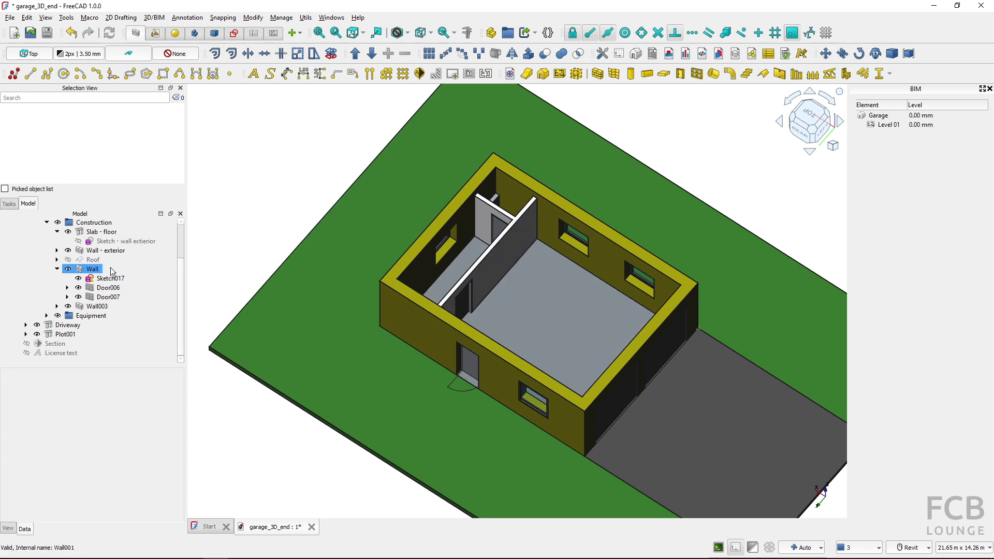
click(125, 282)
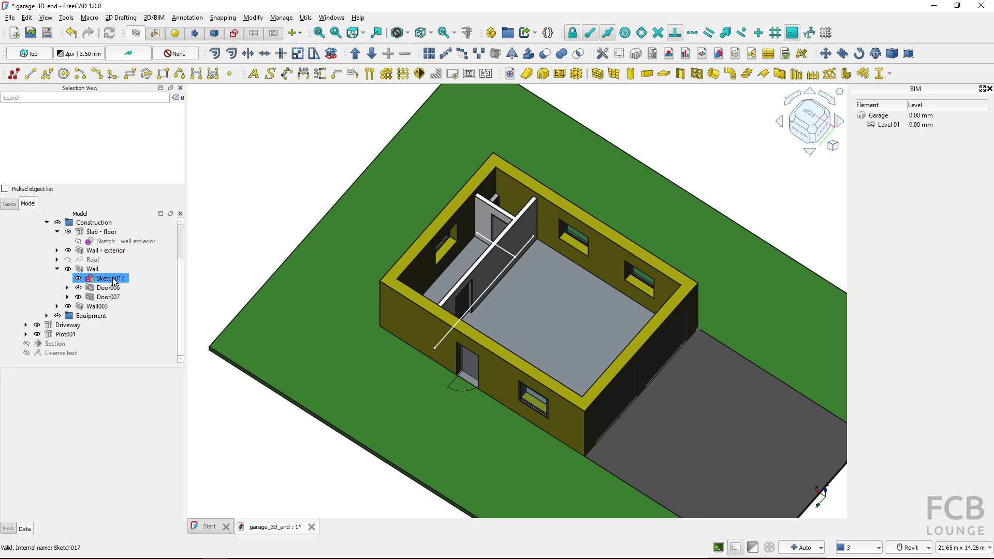
double_click(114, 282)
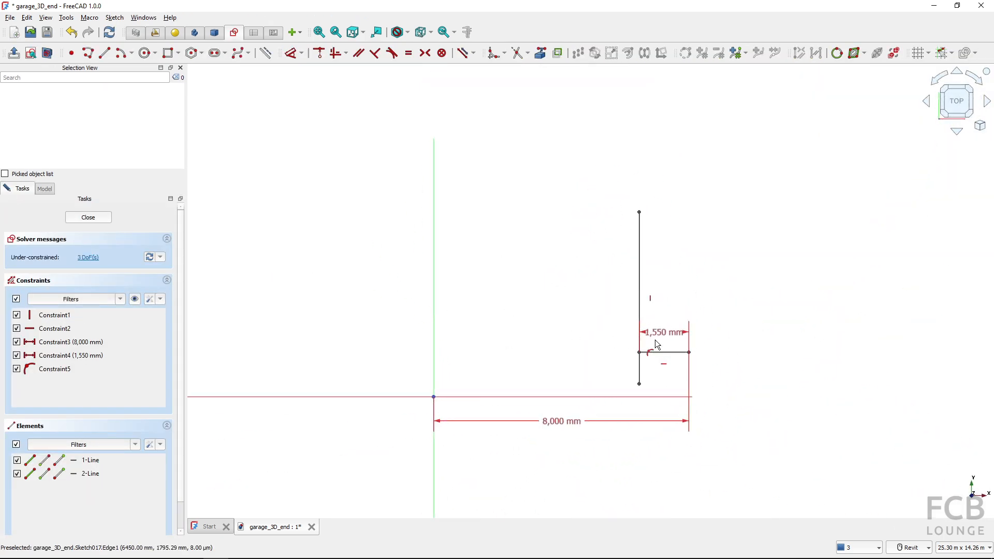
double_click(656, 336)
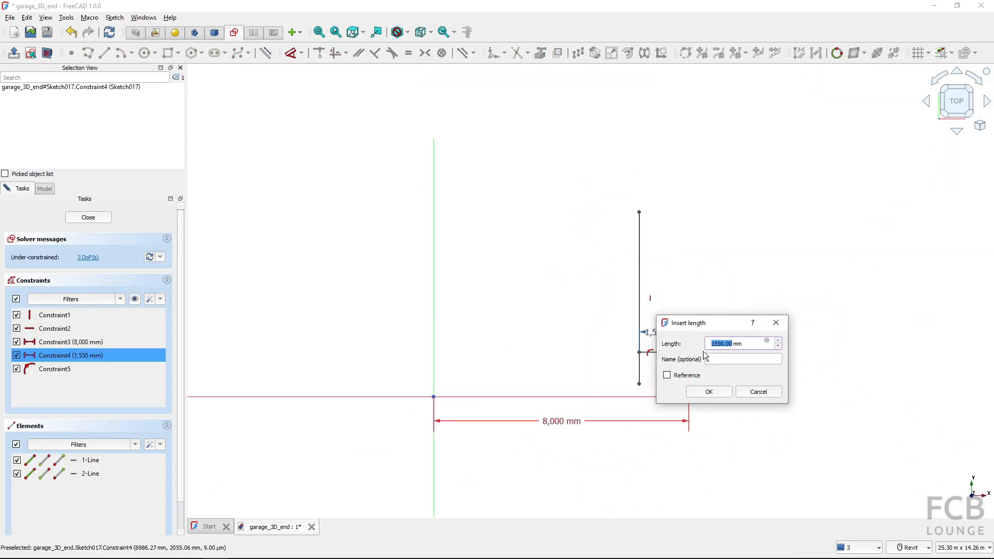
text(20)
click(709, 392)
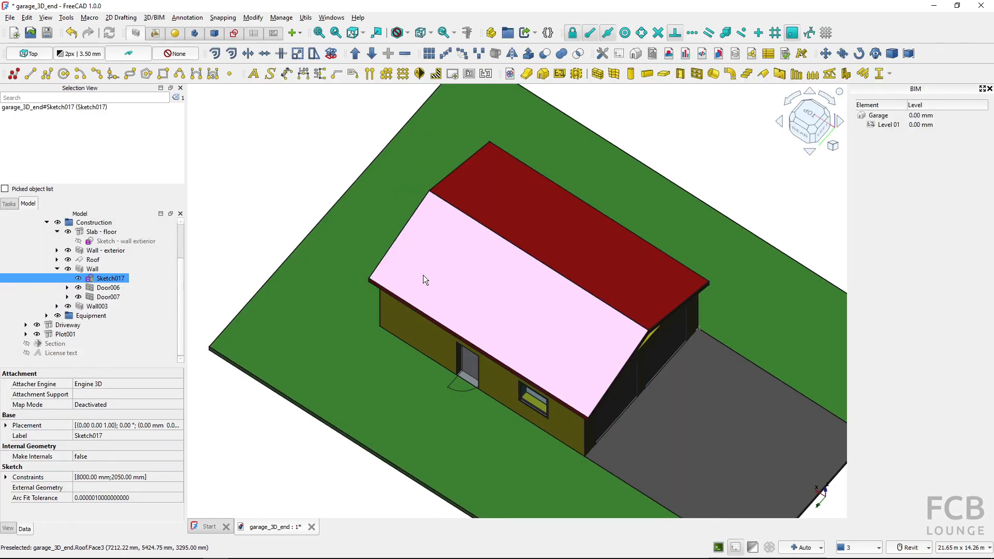
click(465, 272)
key(space)
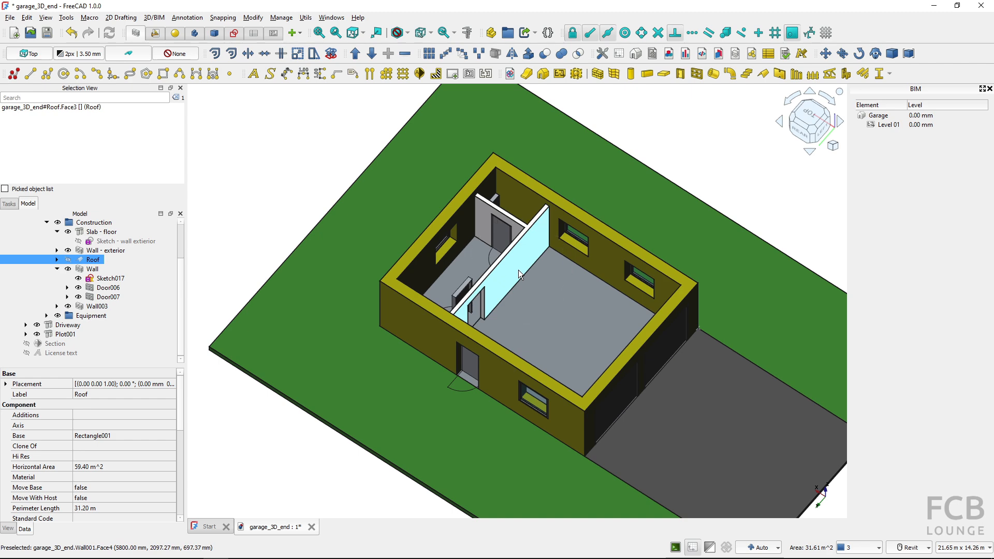
Switch to the web browser and examine the FreeCAD_SketchArch repository on GitHub, including the start of its README
key(alt+Tab)
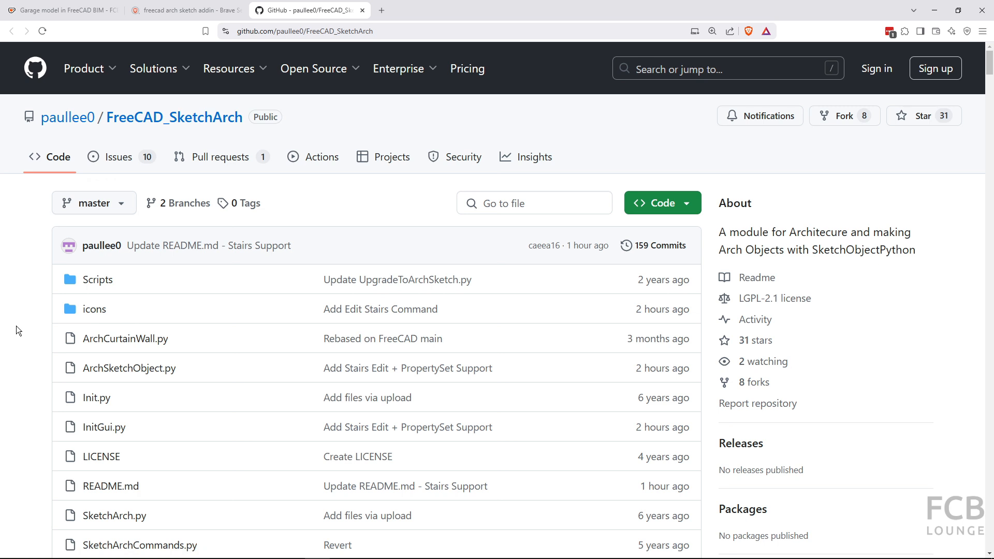
key(alt+Tab)
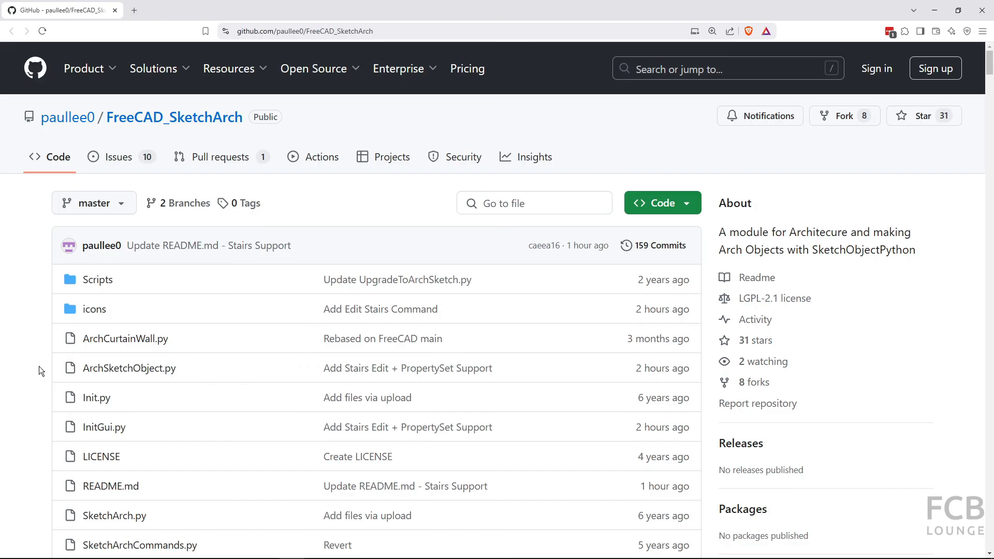
scroll(39, 369, down, 10)
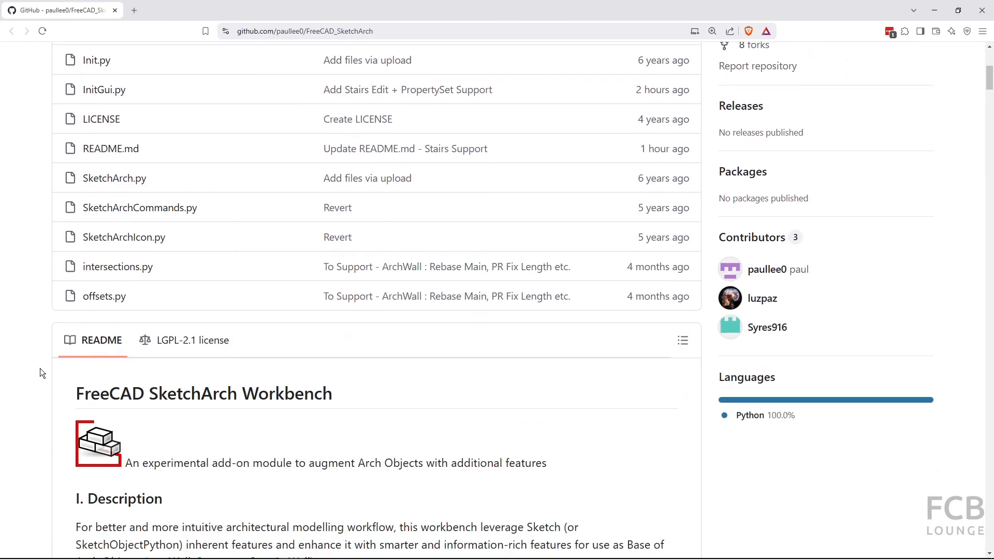